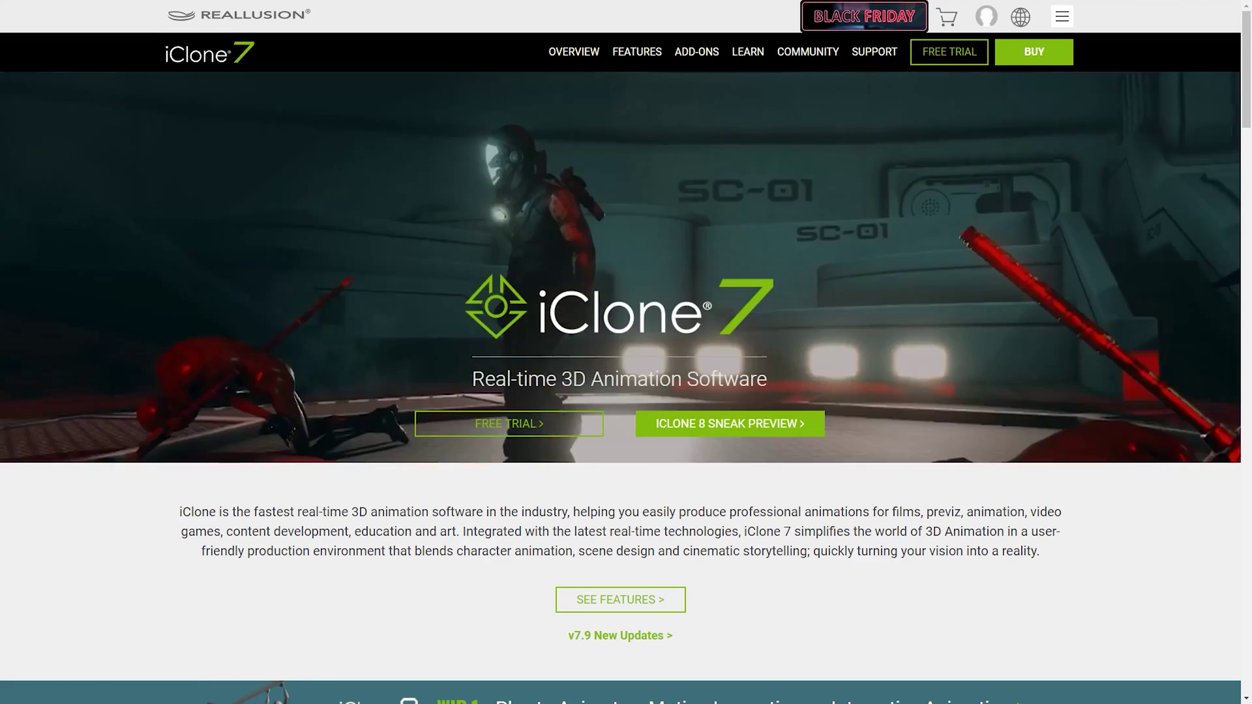
Review the iClone 7 free trial page and the Reallusion Black Friday offers.
left_click(509, 424)
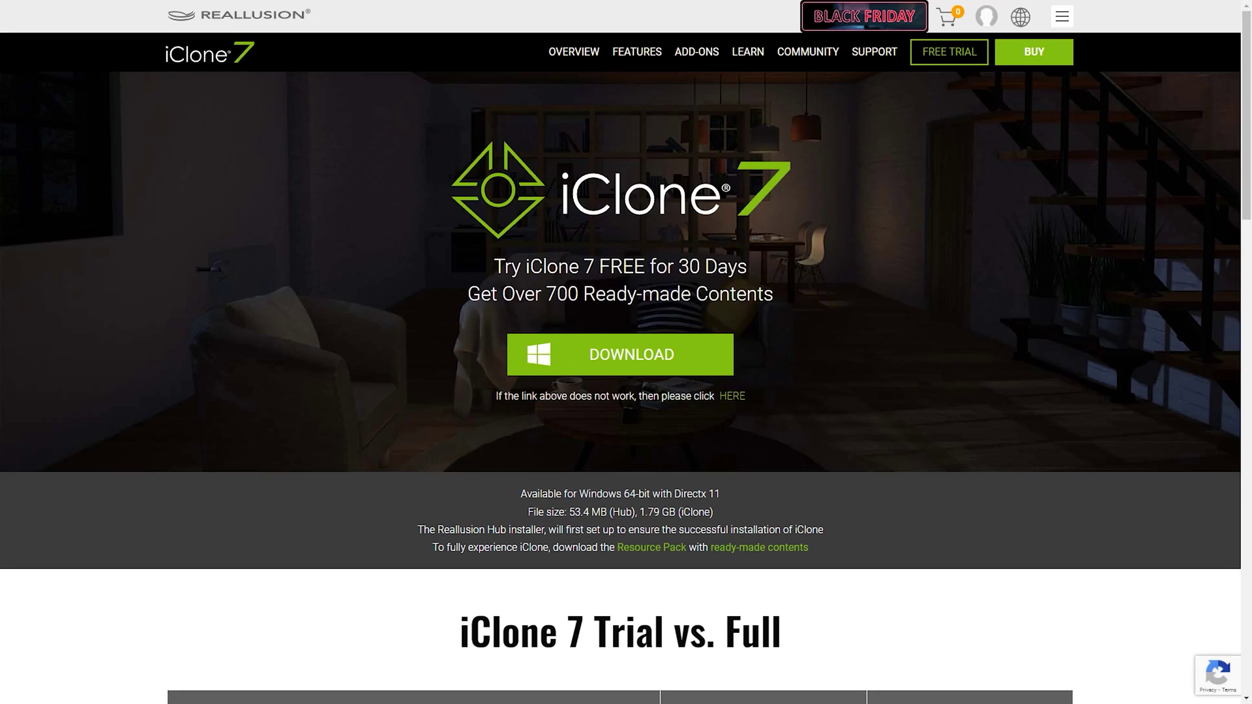
scroll(626, 352, "down", 7)
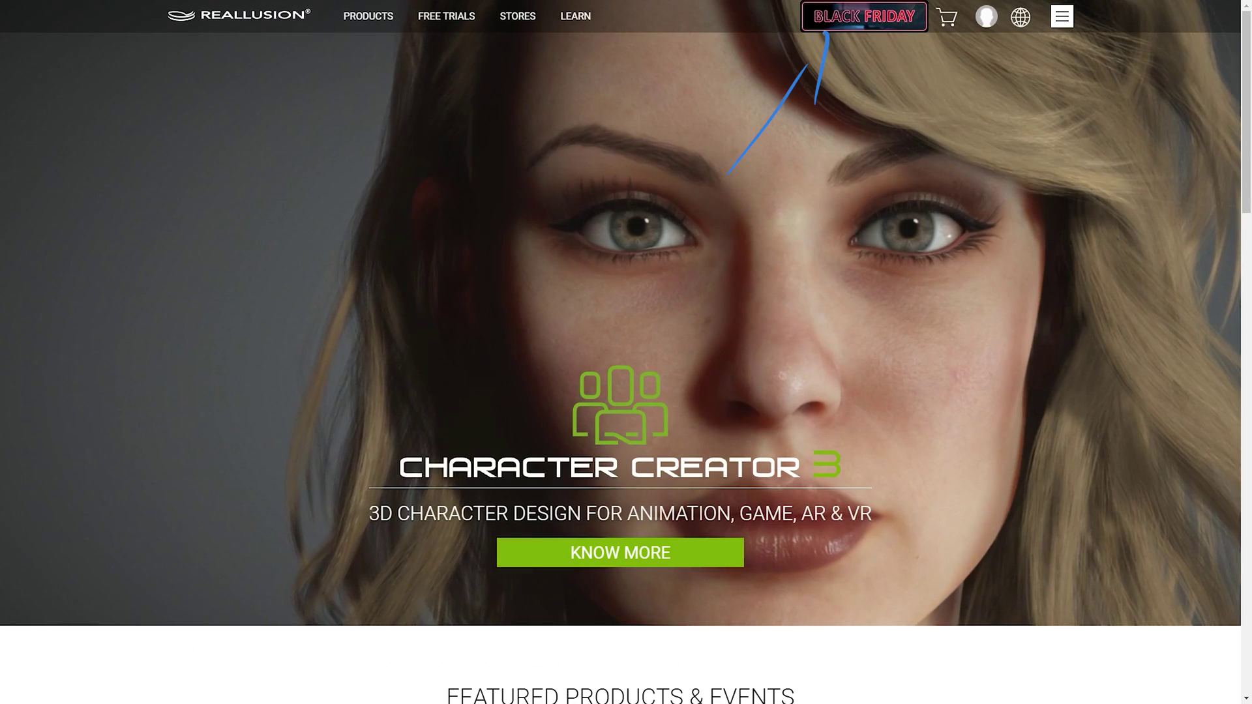
left_click(863, 16)
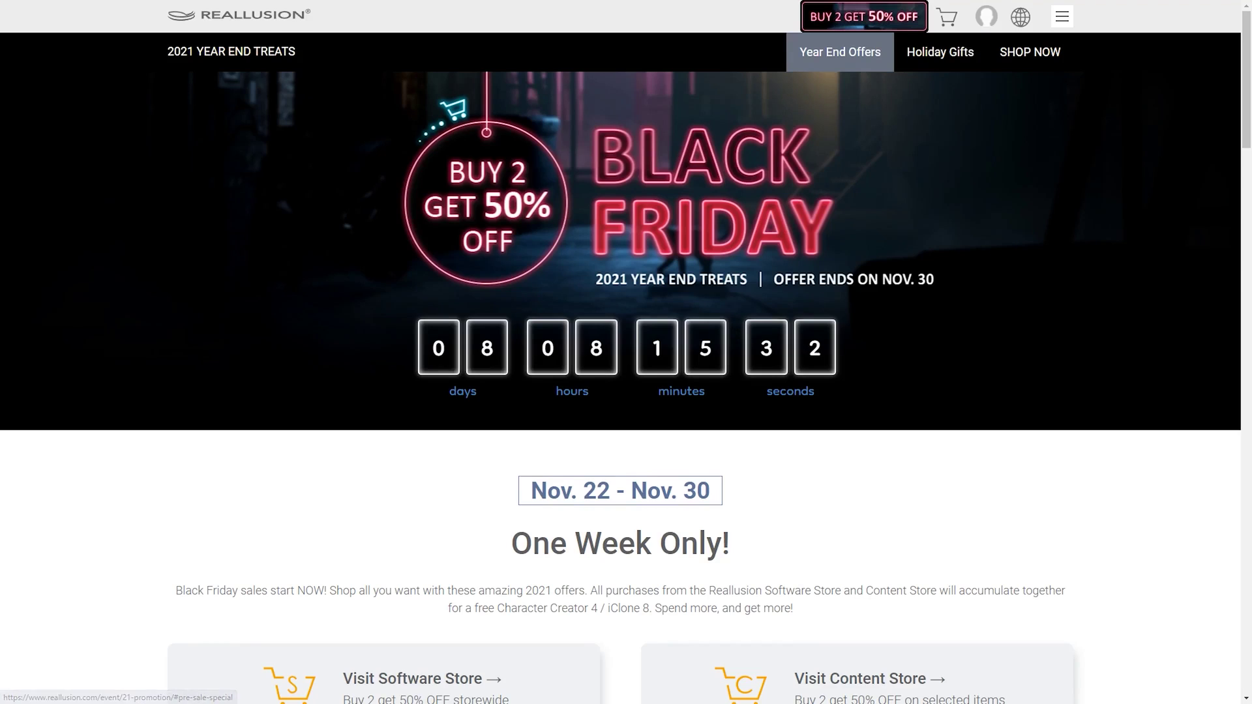
scroll(627, 352, "down", 5)
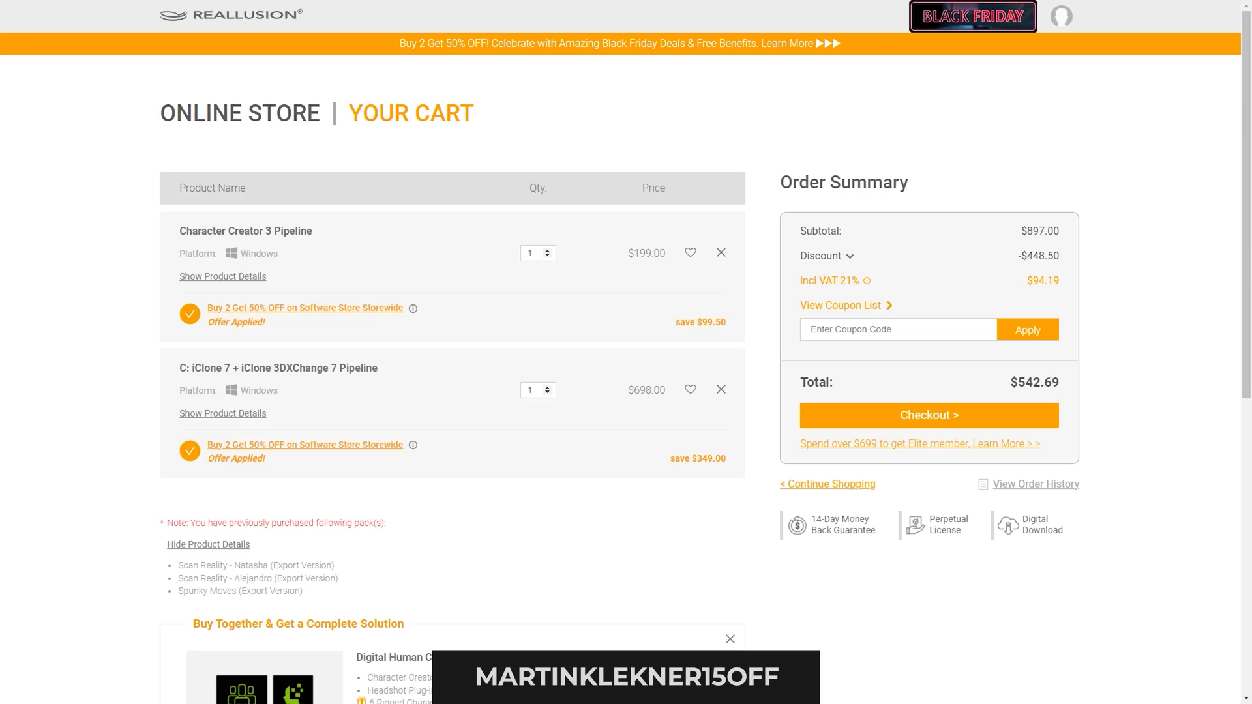
Apply the 15-off coupon code to the Reallusion store cart.
left_click(898, 329)
type("MartinKlekner15off")
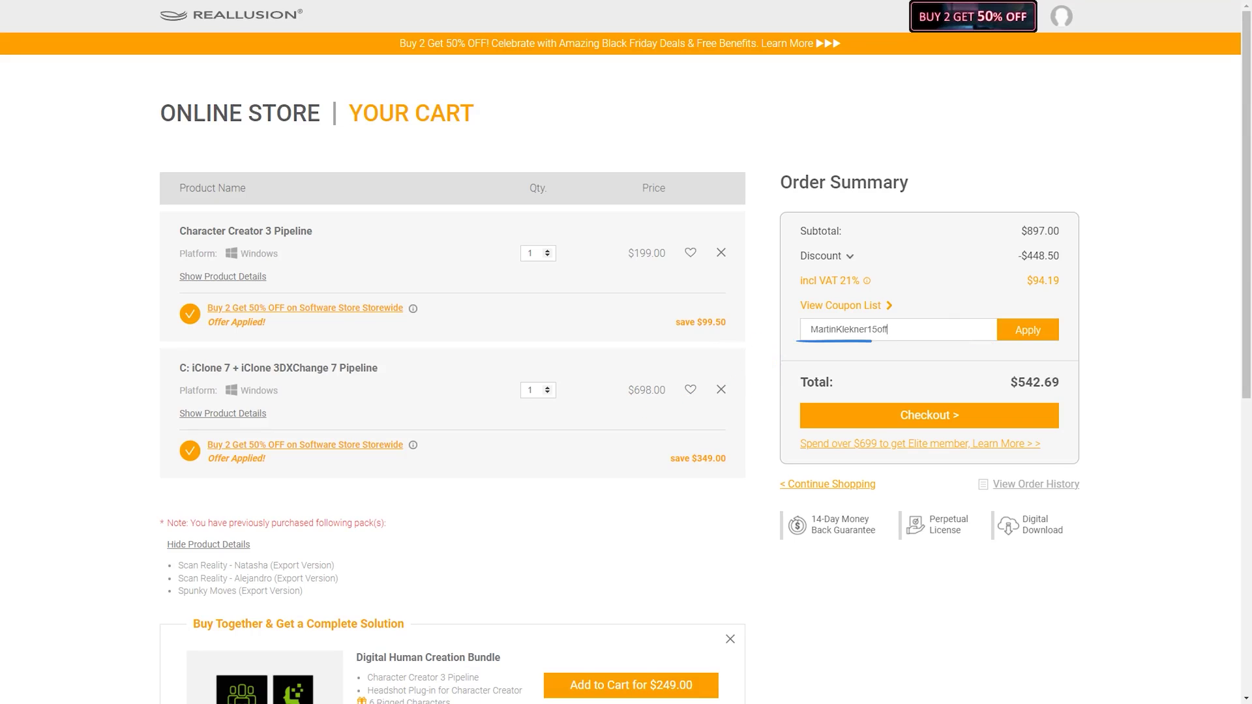
key("Return")
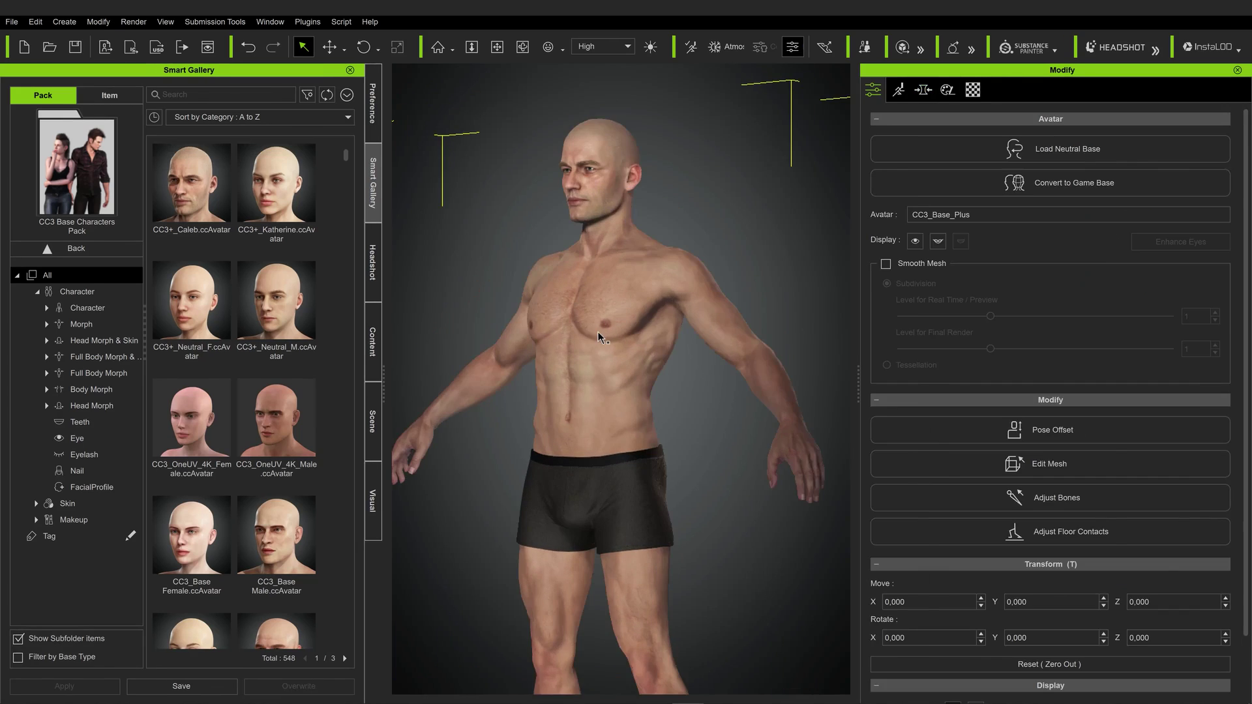
key("Down")
key("Down")
key("Down")
key("Down")
key("Down")
key("Down")
scroll(1108, 360, "down", 5)
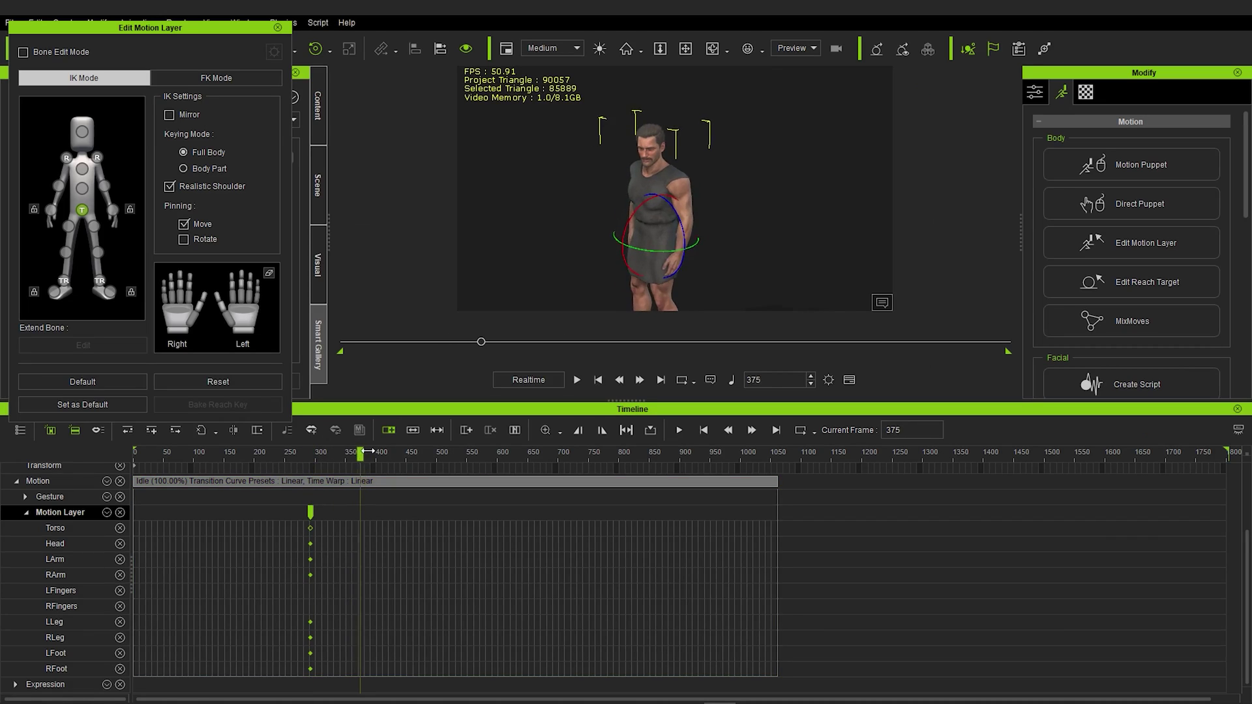
Select the torso control of the character in iClone's motion layer editor and go to frame 430.
left_click(82, 189)
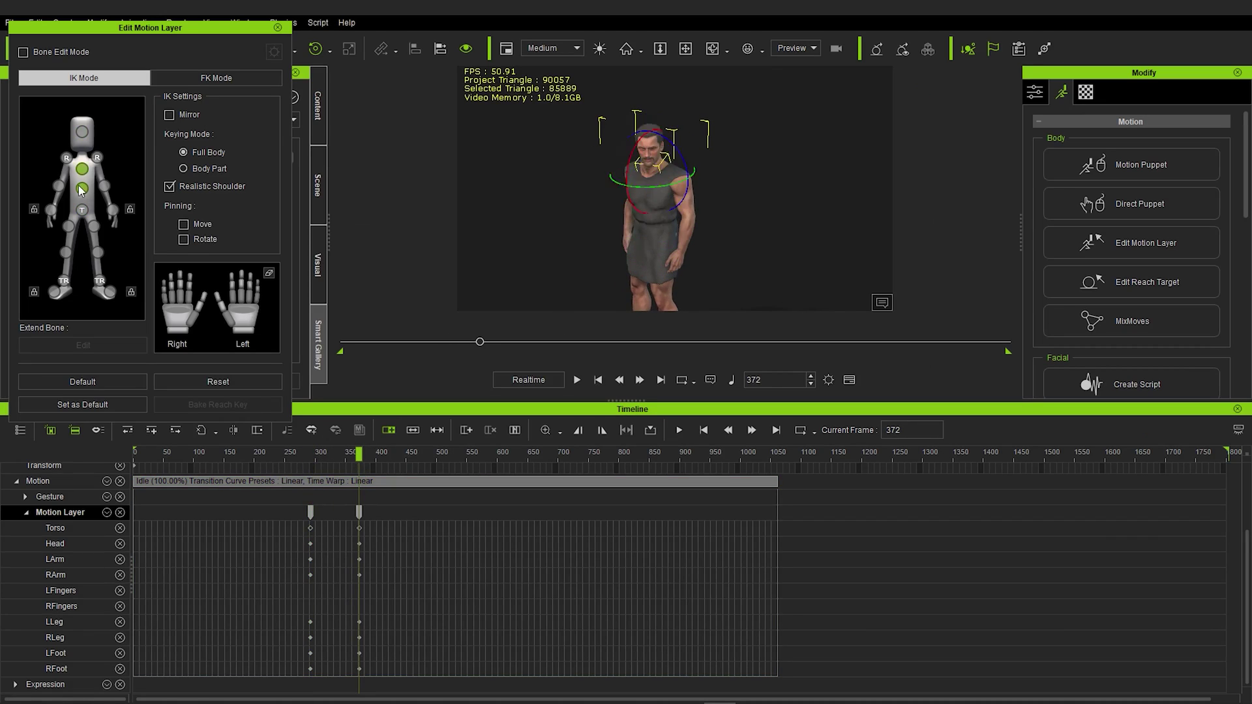
left_click_drag(359, 454, 393, 455)
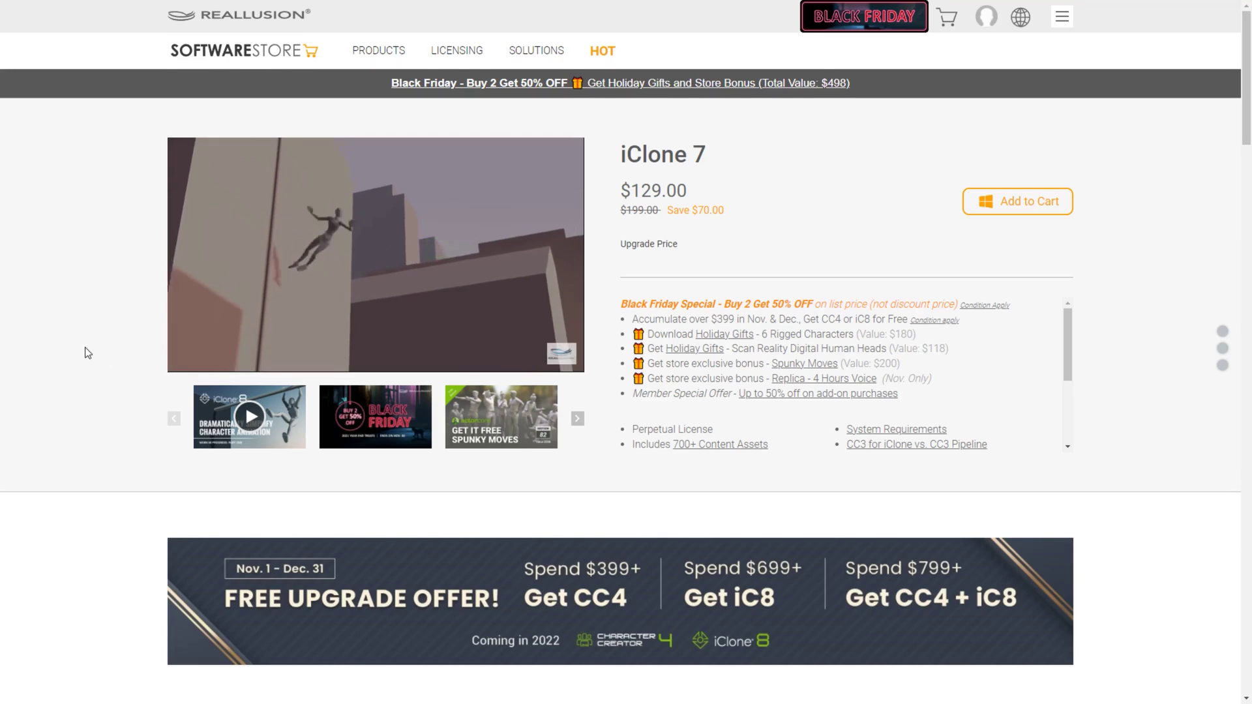
Look through the software store's recommended bundles for 3D animators, including the iClone 7 Animation Pipeline bundle.
scroll(85, 352, "down", 4)
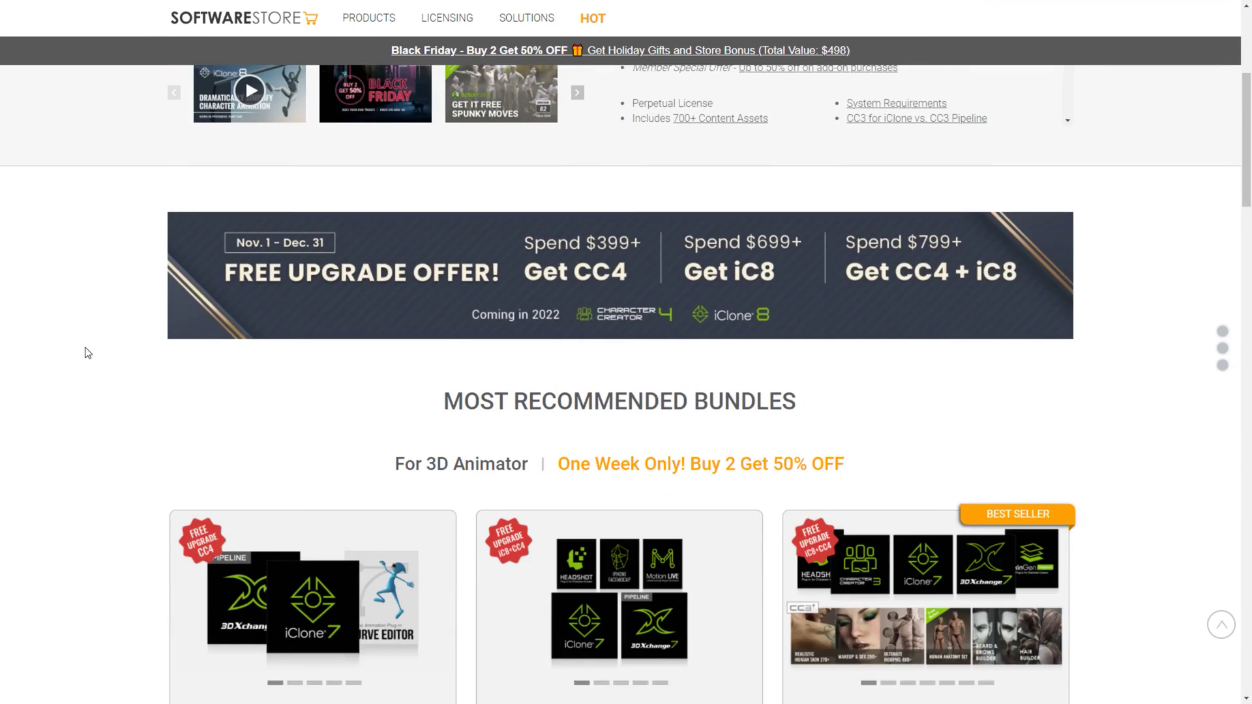
scroll(88, 353, "down", 5)
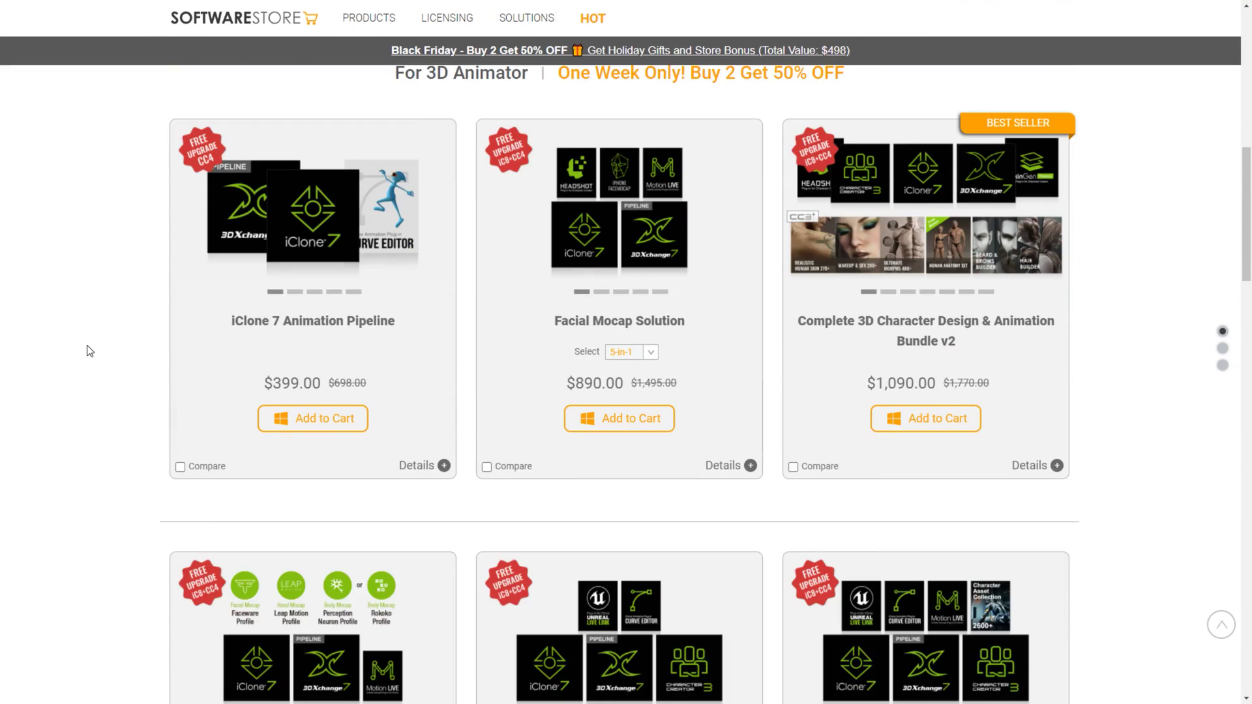
left_click(356, 326)
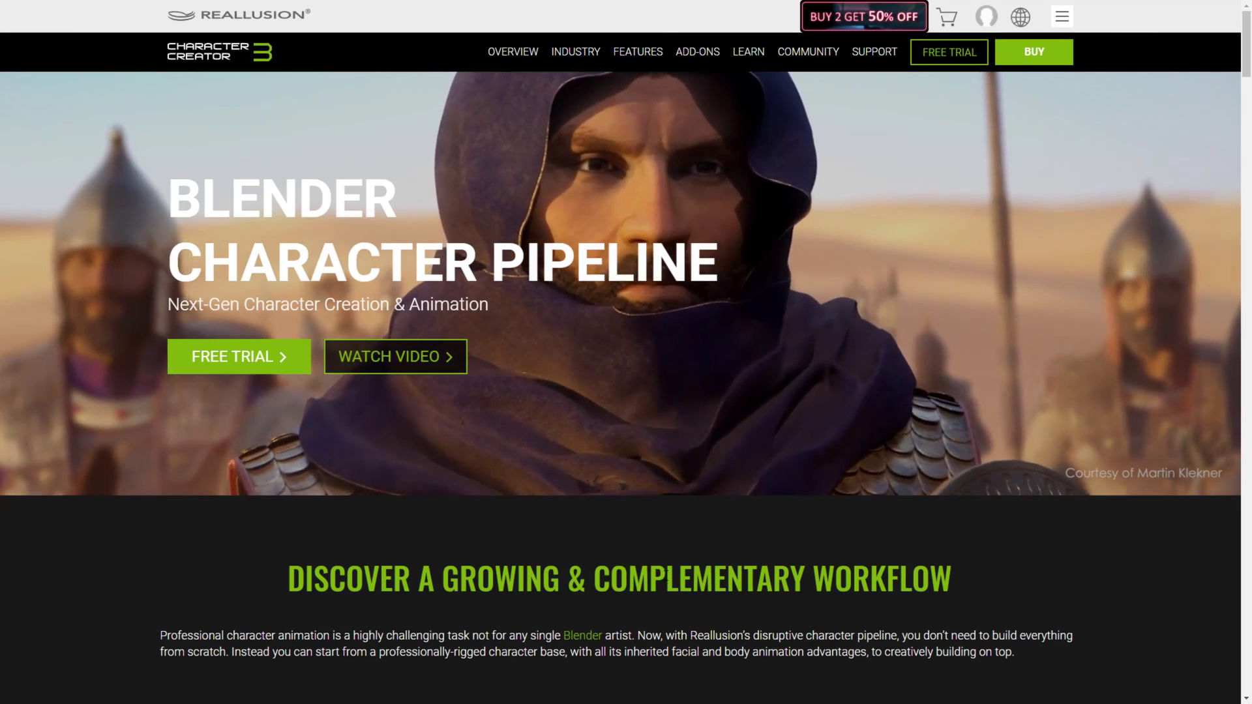
Read through the Blender Character Pipeline page, covering the character, asset library, material adjustment and physics sections.
scroll(657, 517, "down", 10)
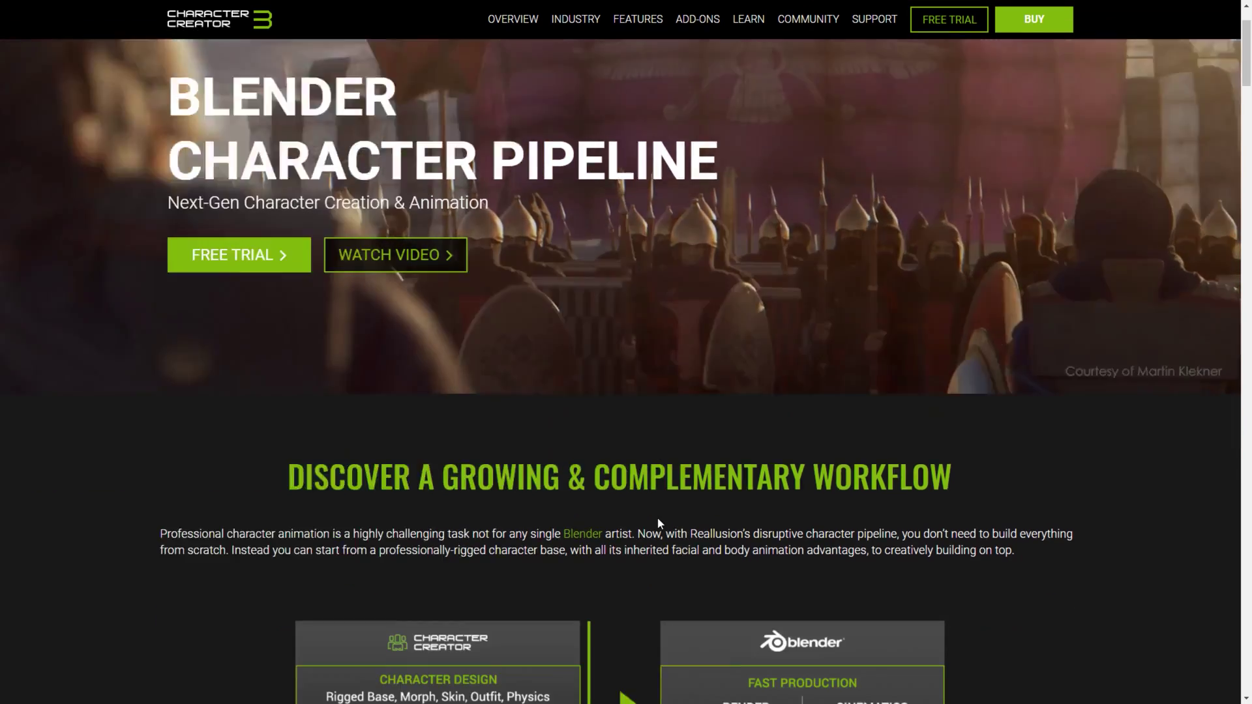
scroll(654, 513, "down", 12)
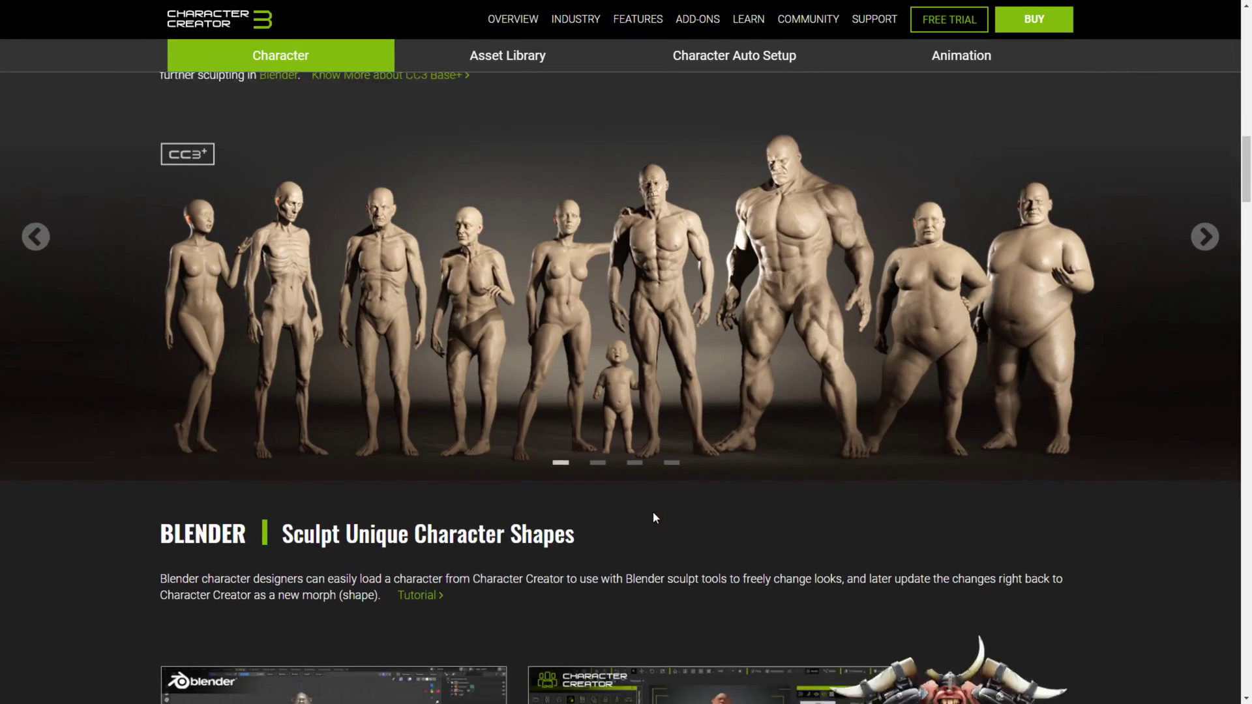
scroll(655, 517, "down", 20)
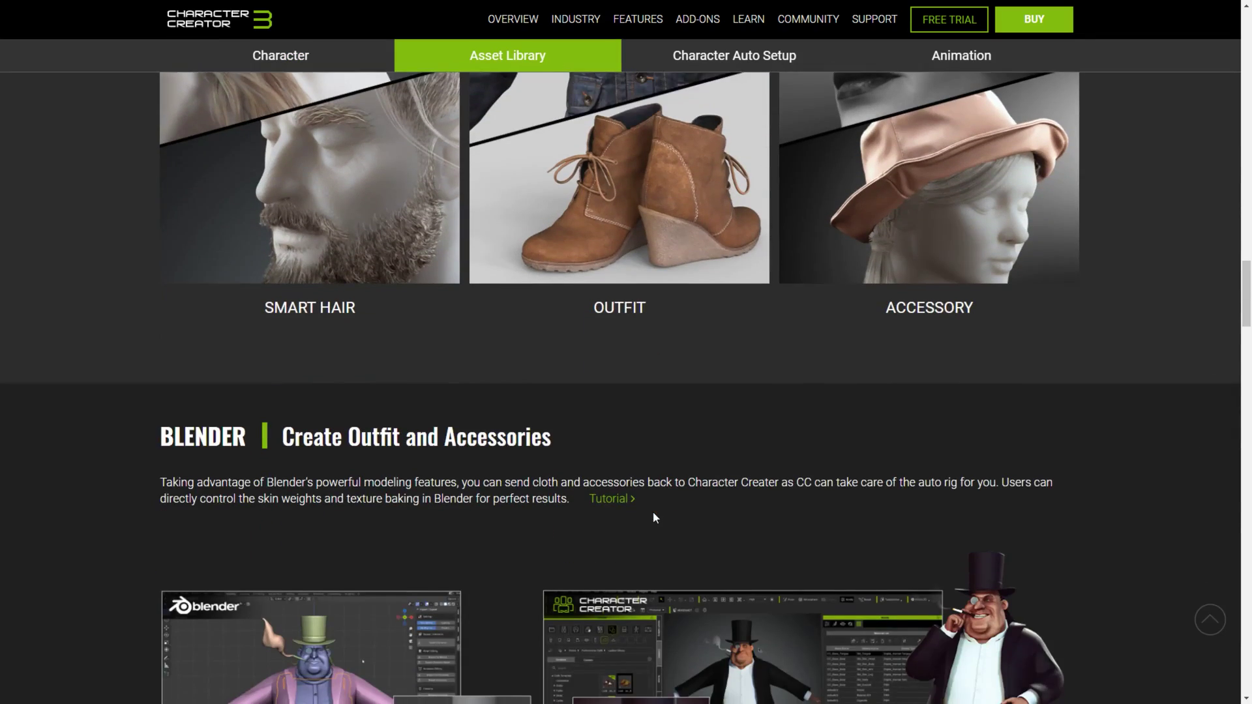
scroll(654, 518, "down", 15)
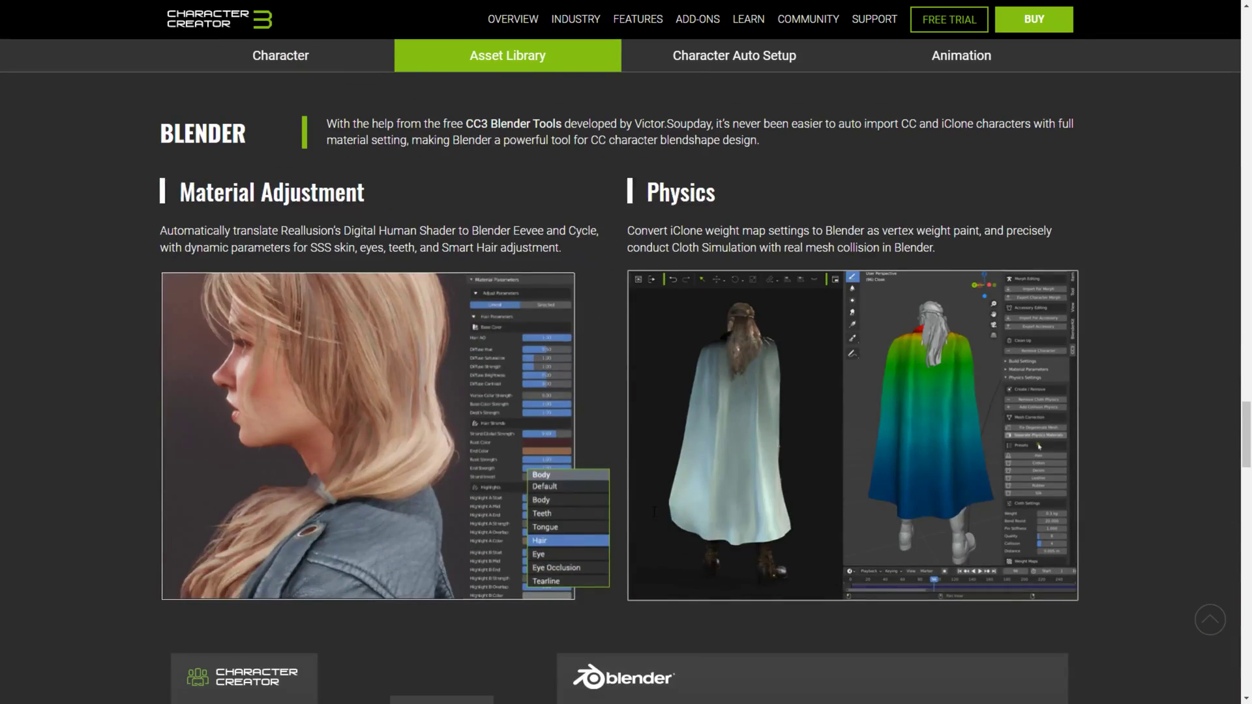
scroll(652, 511, "down", 20)
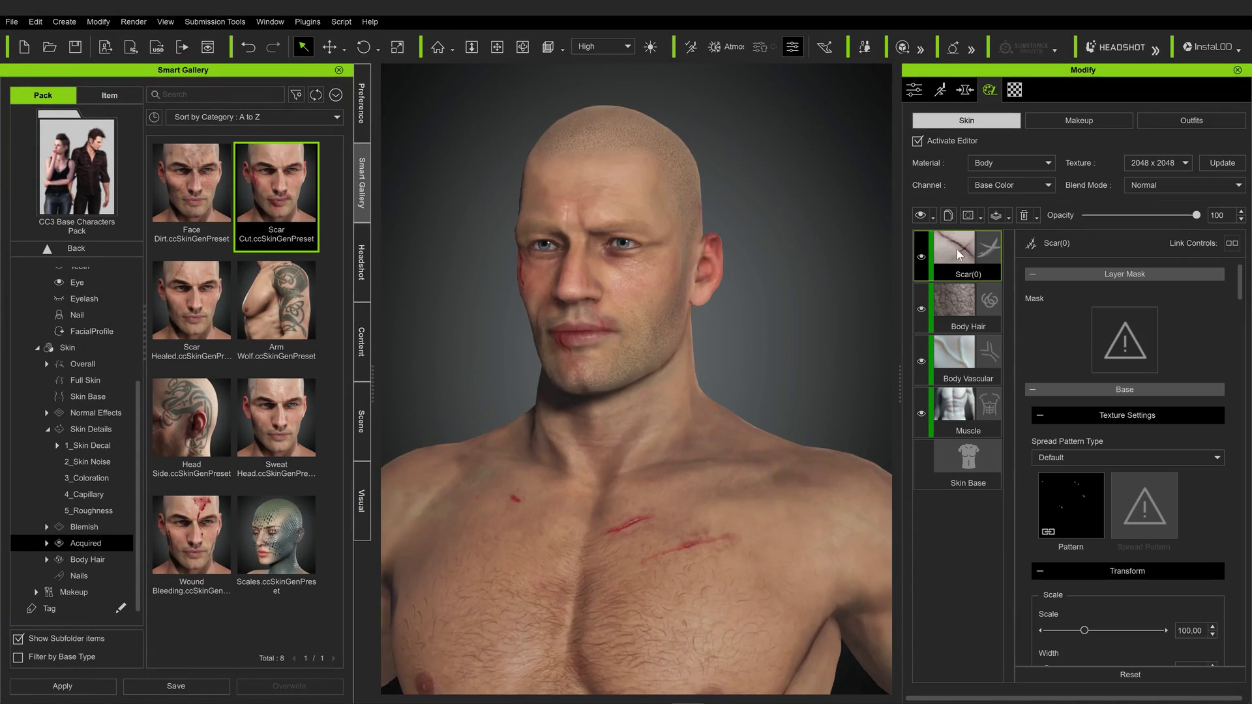
key("ctrl+z")
double_click(192, 192)
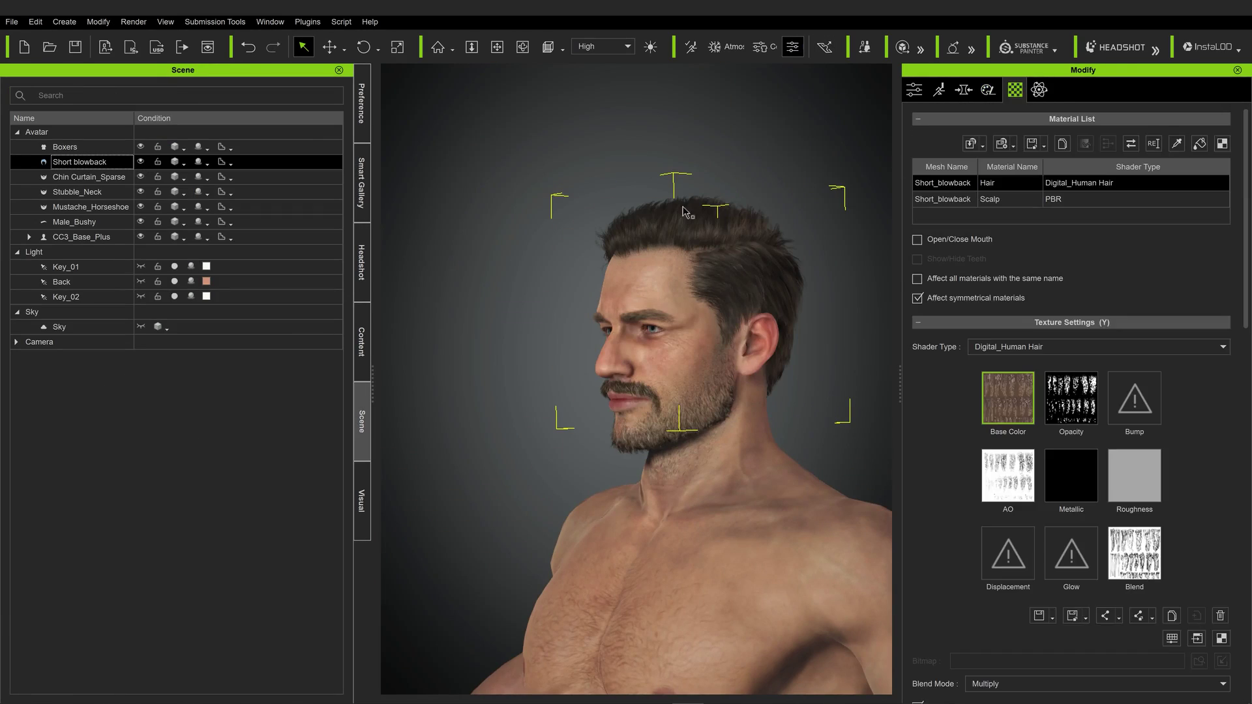
left_click(1058, 323)
left_click(1031, 343)
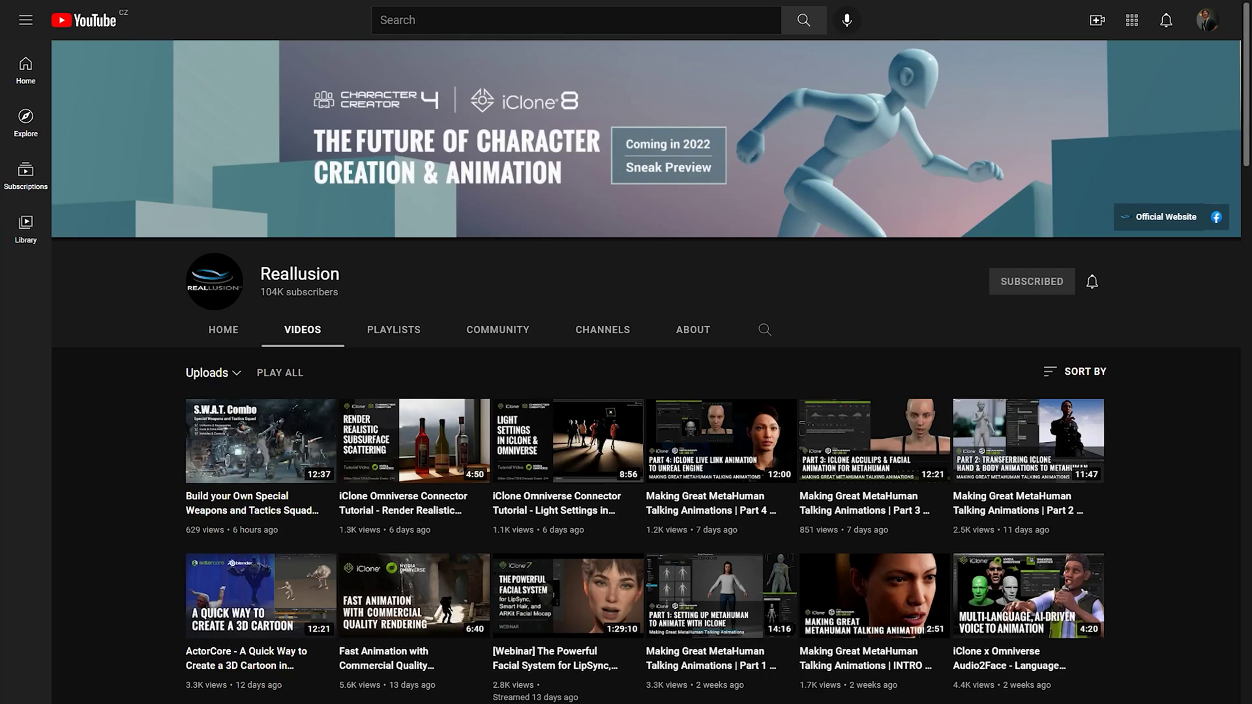
Browse the uploaded tutorial videos on Reallusion's YouTube channel.
scroll(626, 372, "down", 5)
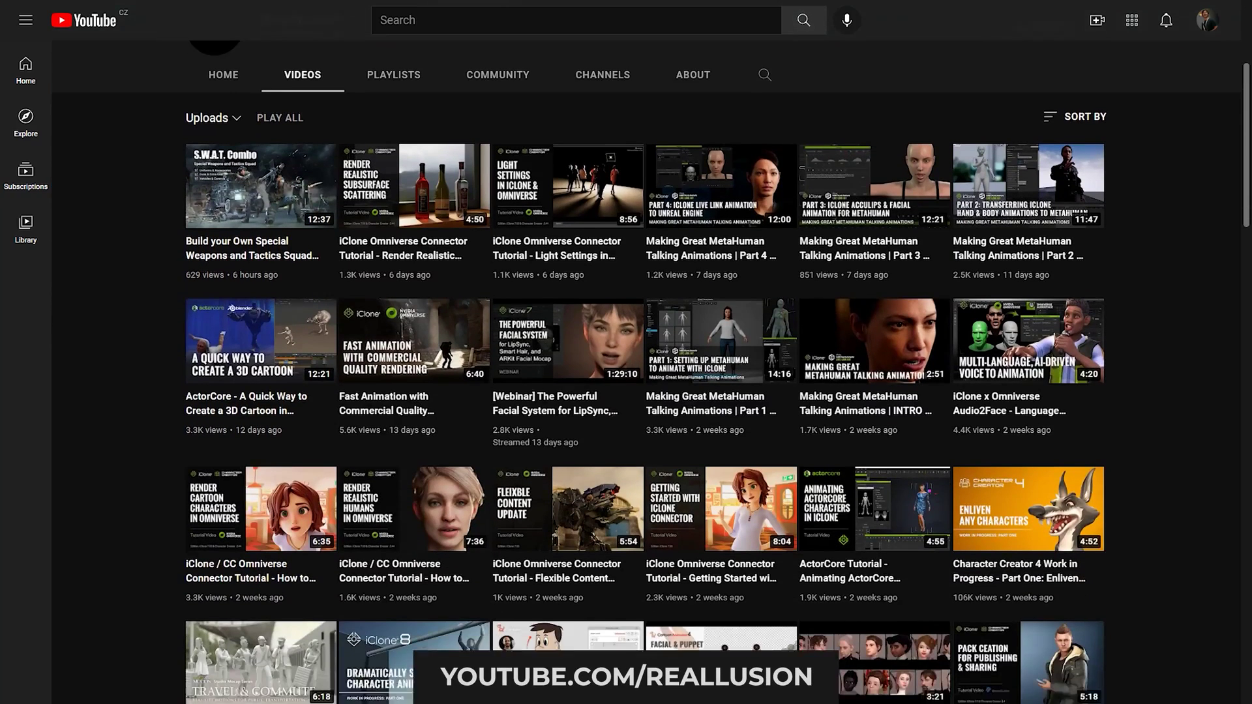
scroll(626, 372, "down", 11)
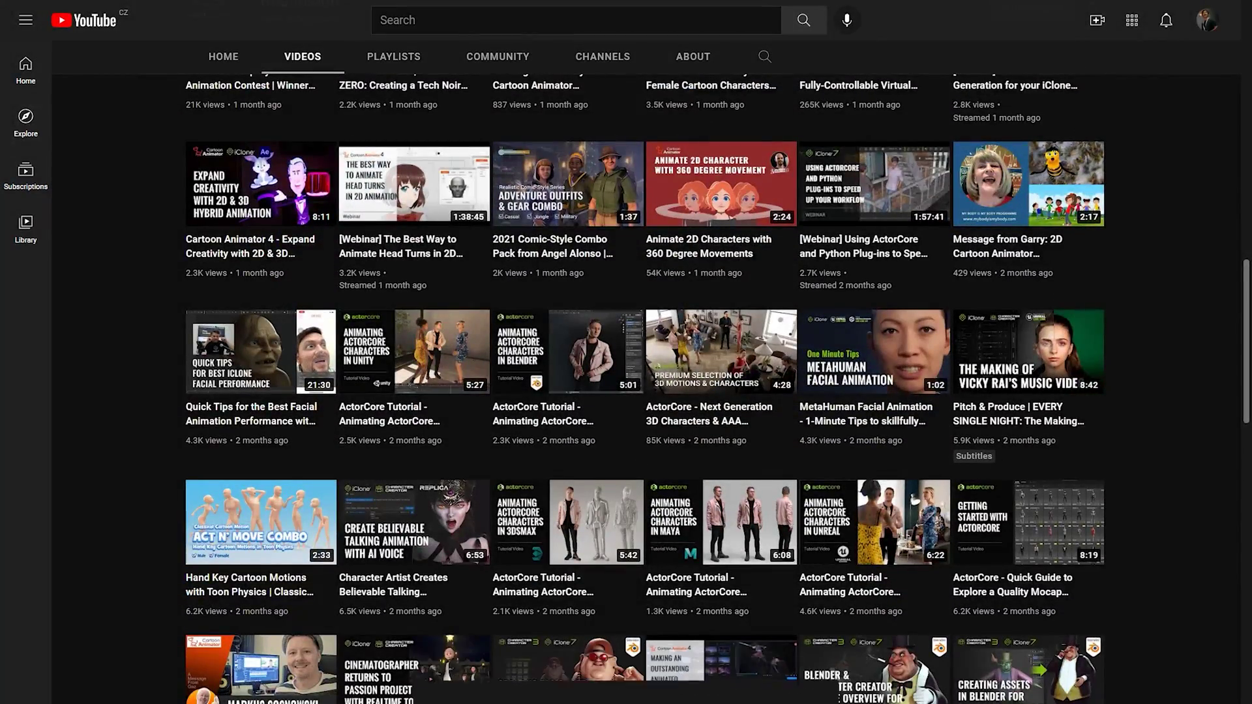
scroll(626, 371, "down", 8)
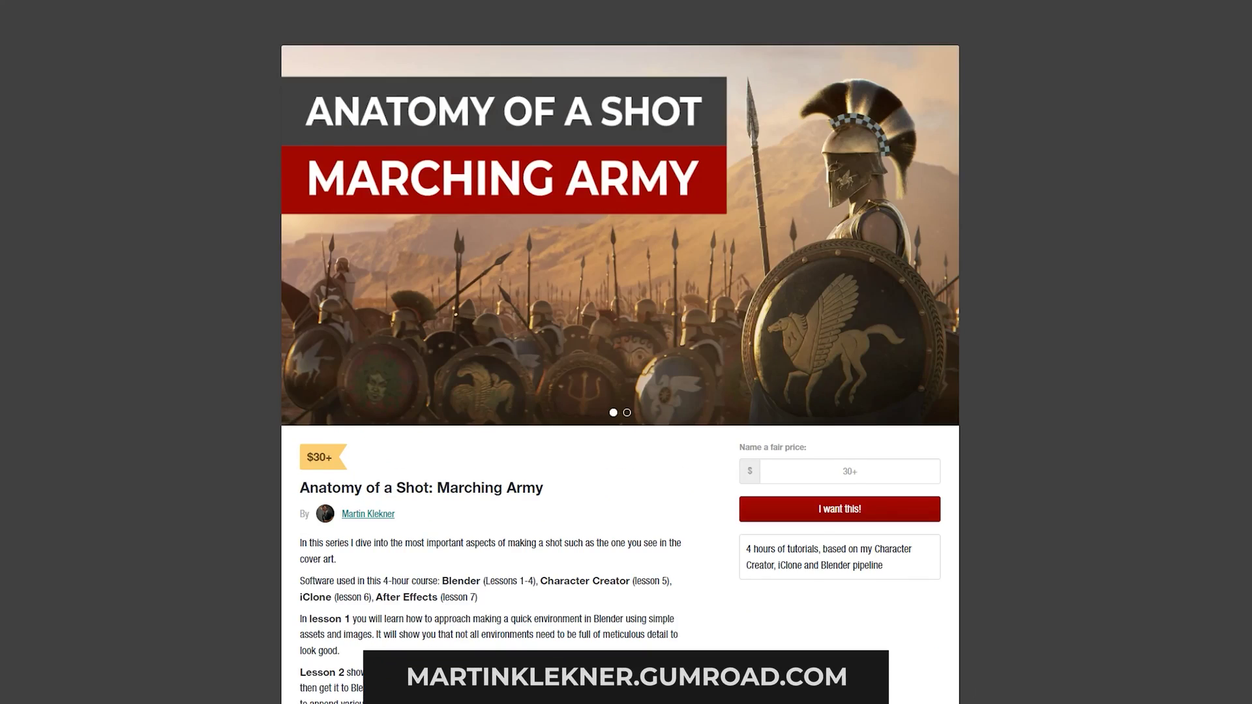
Look over the creator's tutorial products and read the course description of Anatomy of a Shot: Marching Army.
scroll(620, 352, "down", 7)
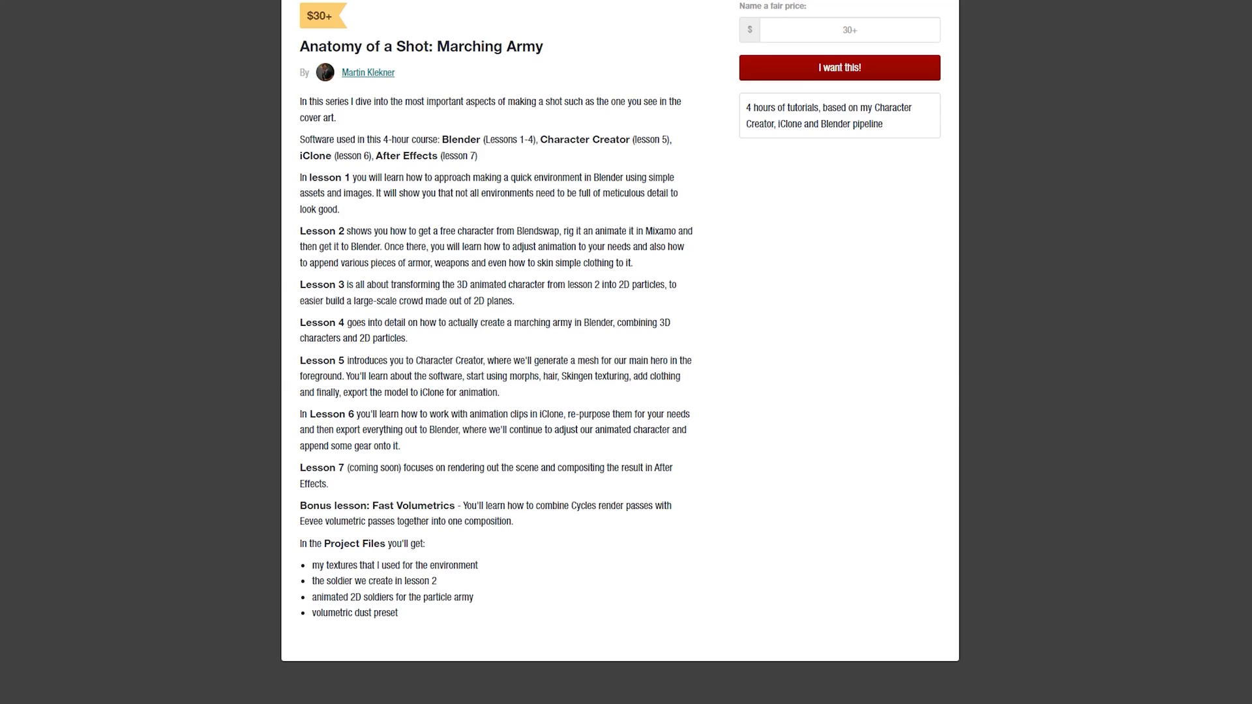
scroll(620, 352, "up", 5)
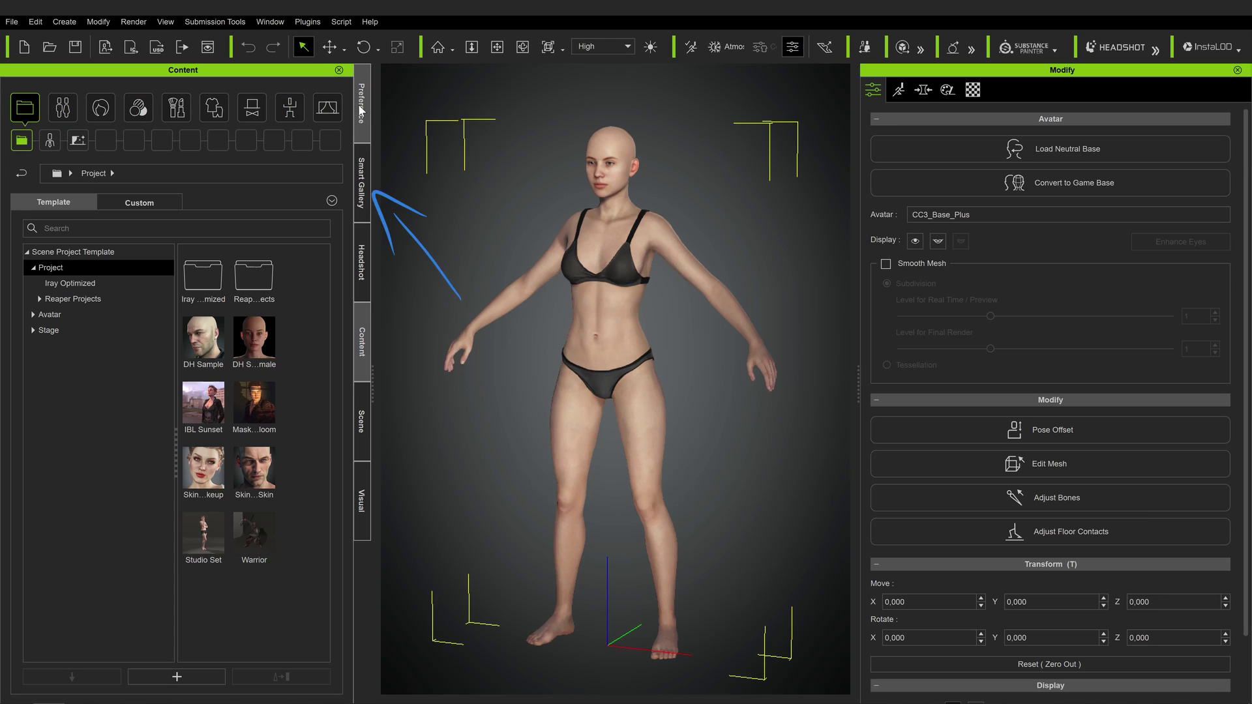
Display the Smart Gallery in Character Creator 3 and check the installed Character Creator 3 entry in Reallusion Hub.
left_click(367, 170)
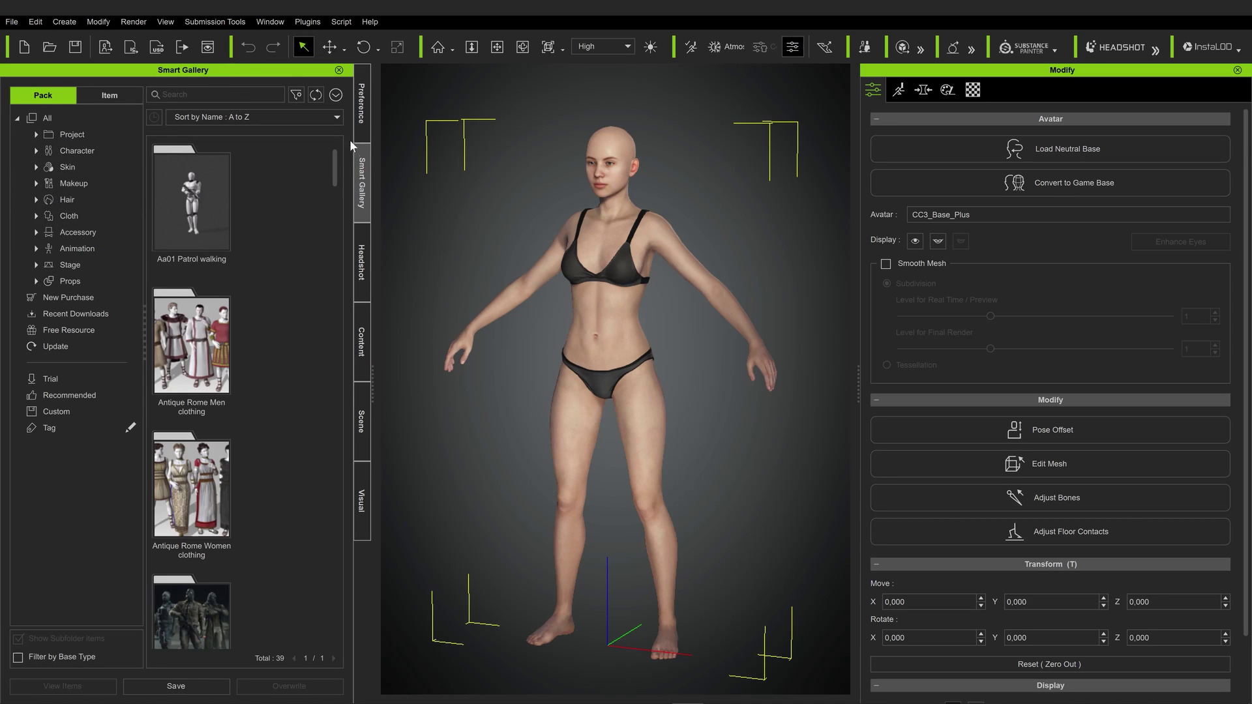
left_click(309, 26)
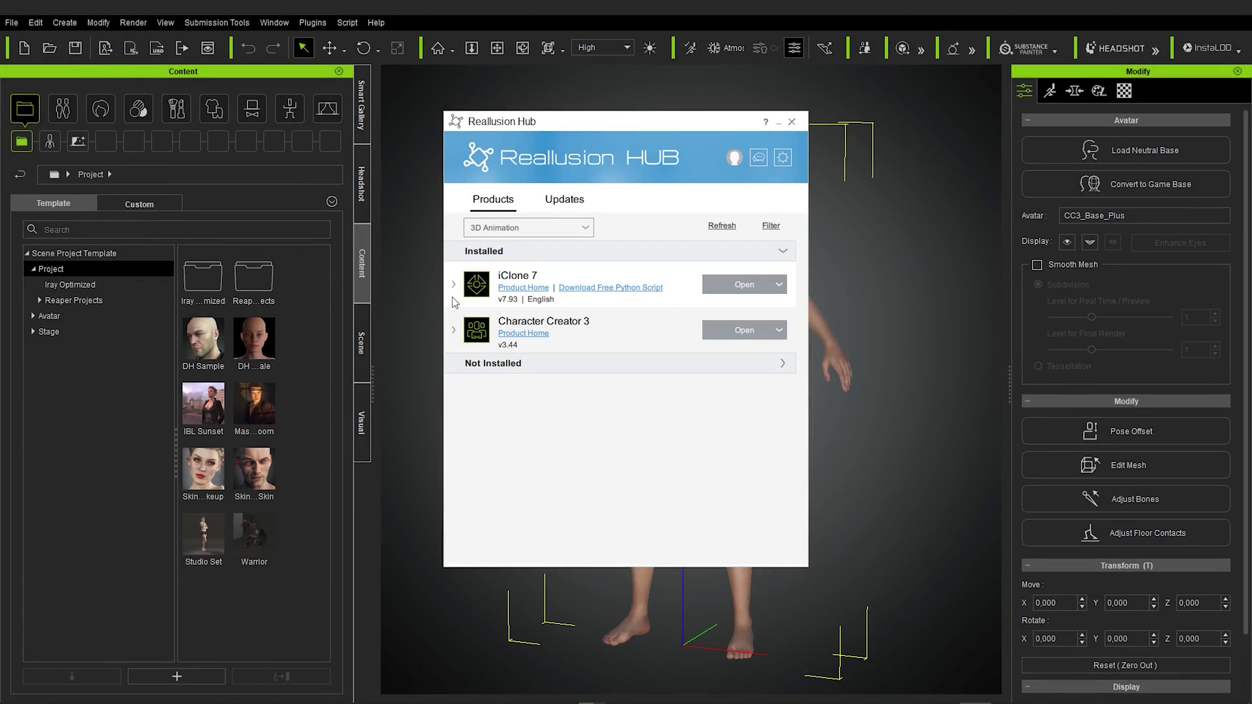
left_click(453, 330)
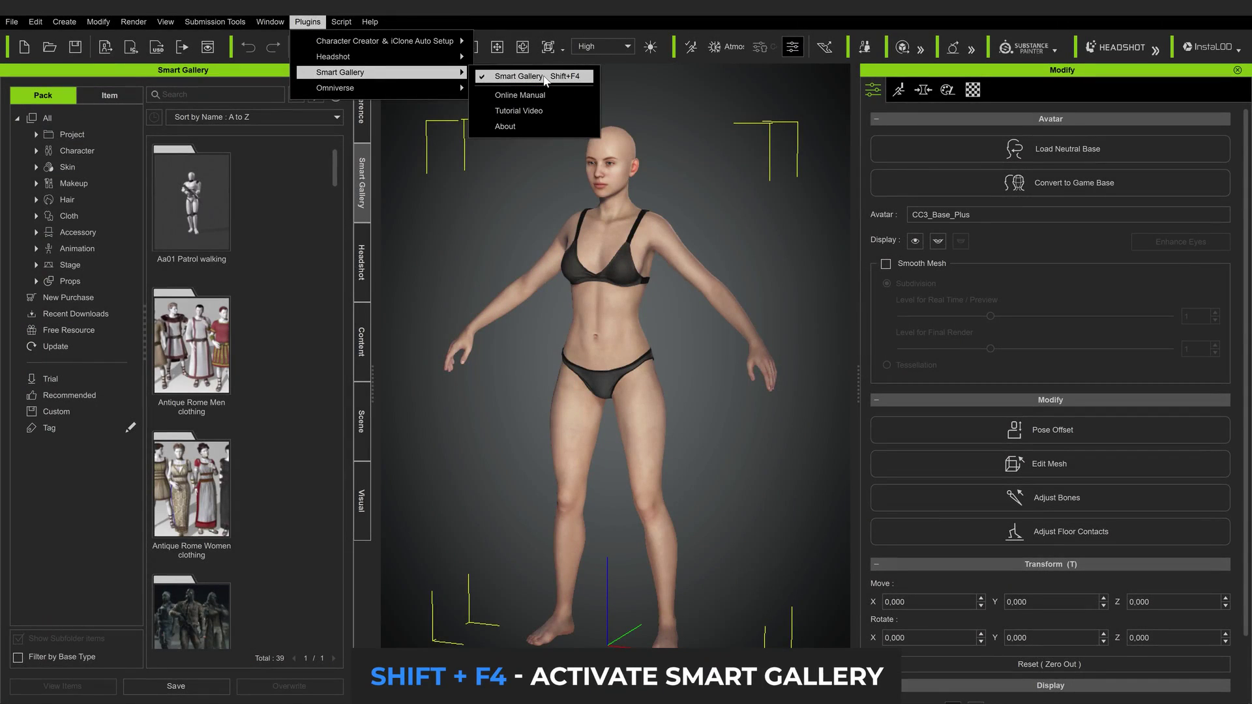
left_click(544, 77)
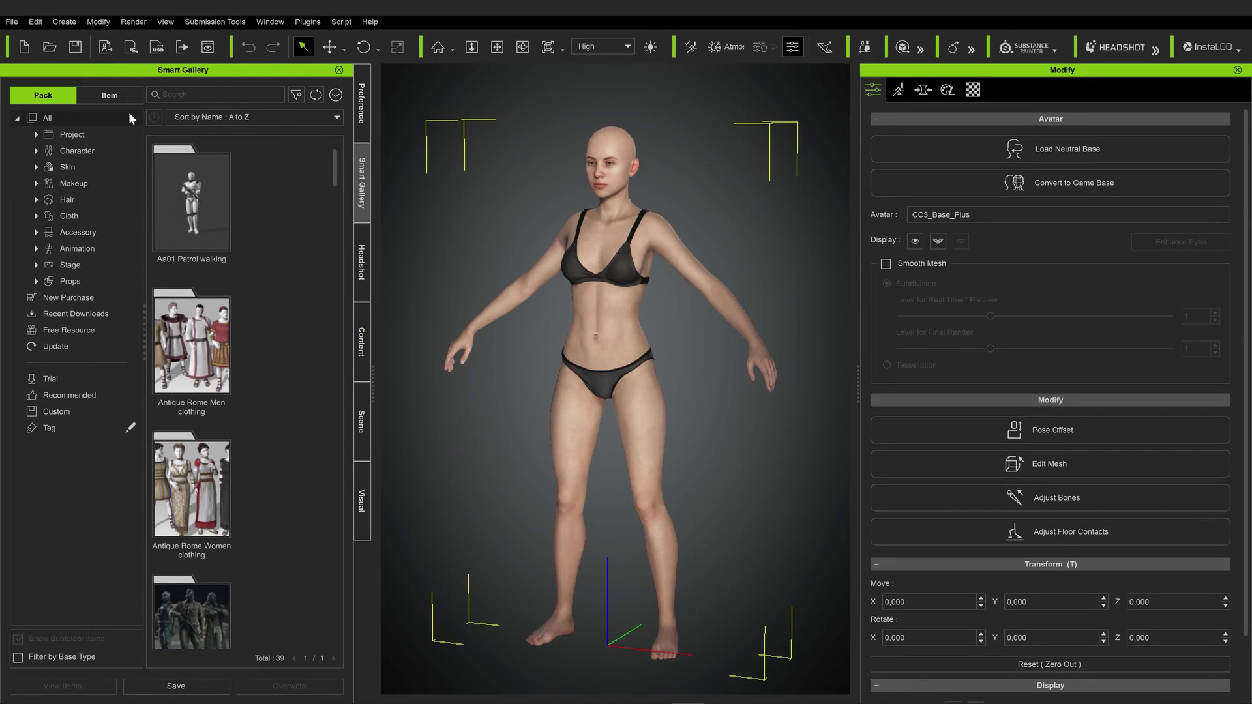
Show the Character packs in the Smart Gallery and widen the gallery so the packs fit in two columns.
left_click(55, 133)
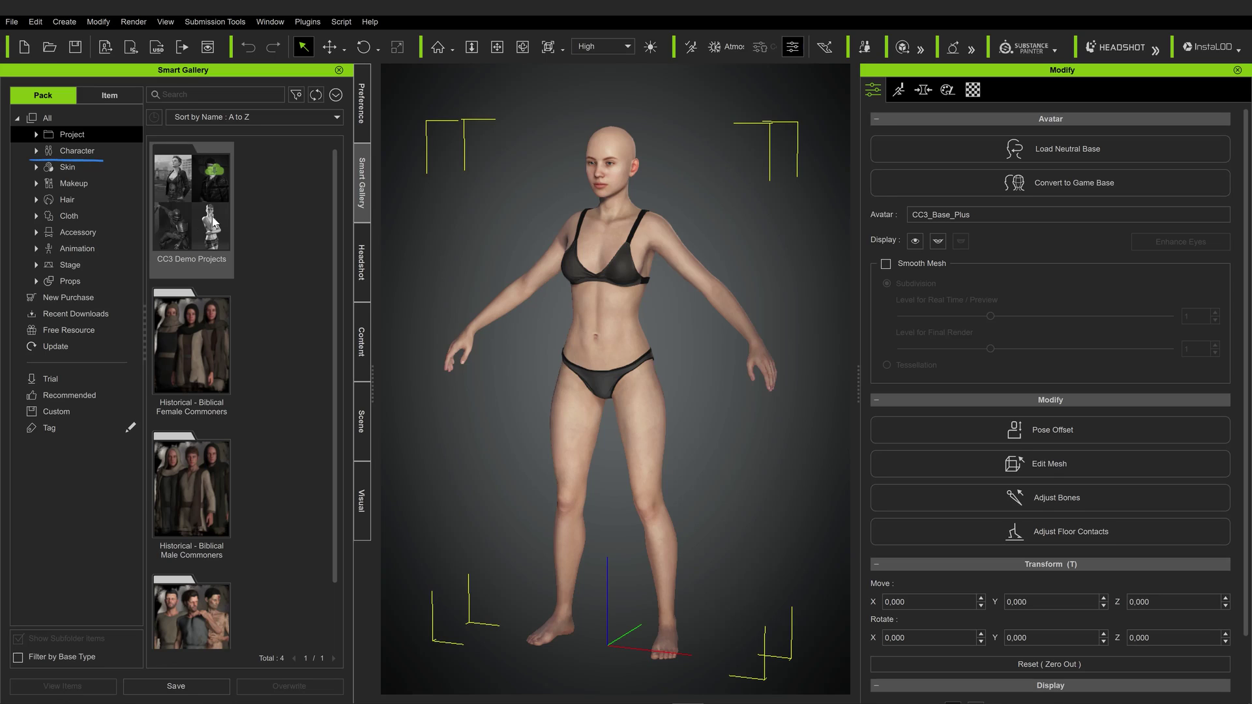
left_click(79, 149)
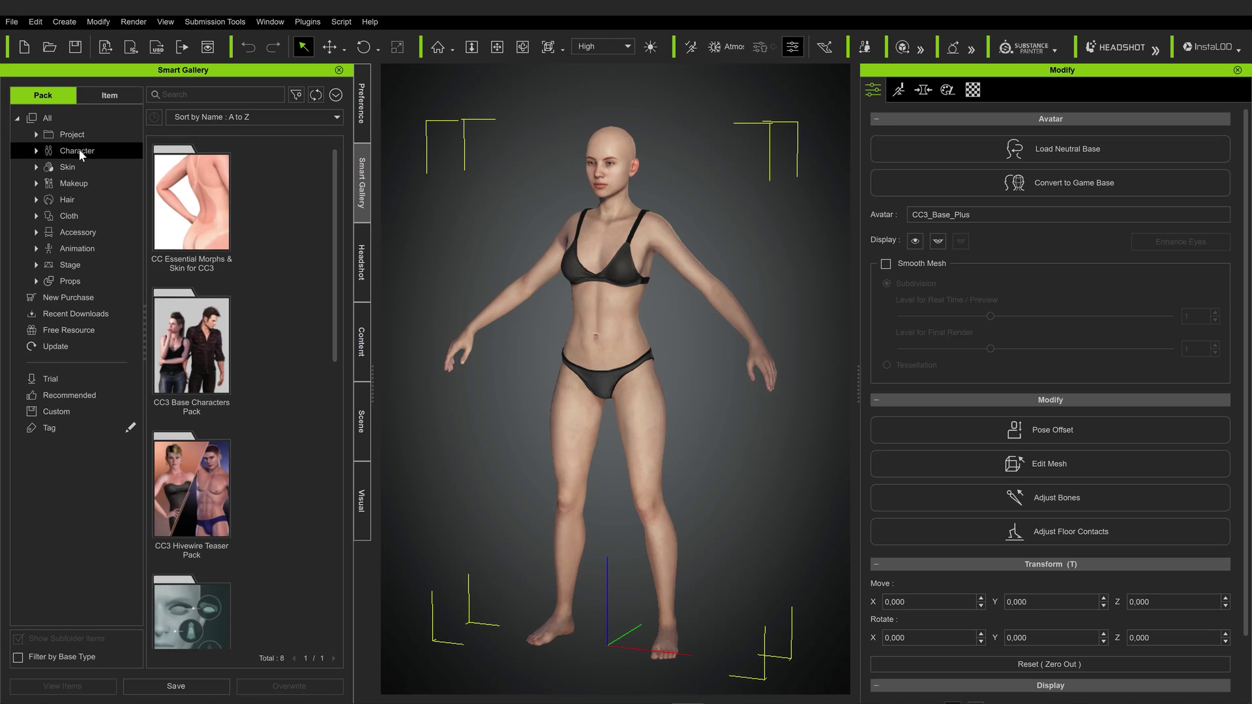
left_click_drag(373, 202, 384, 201)
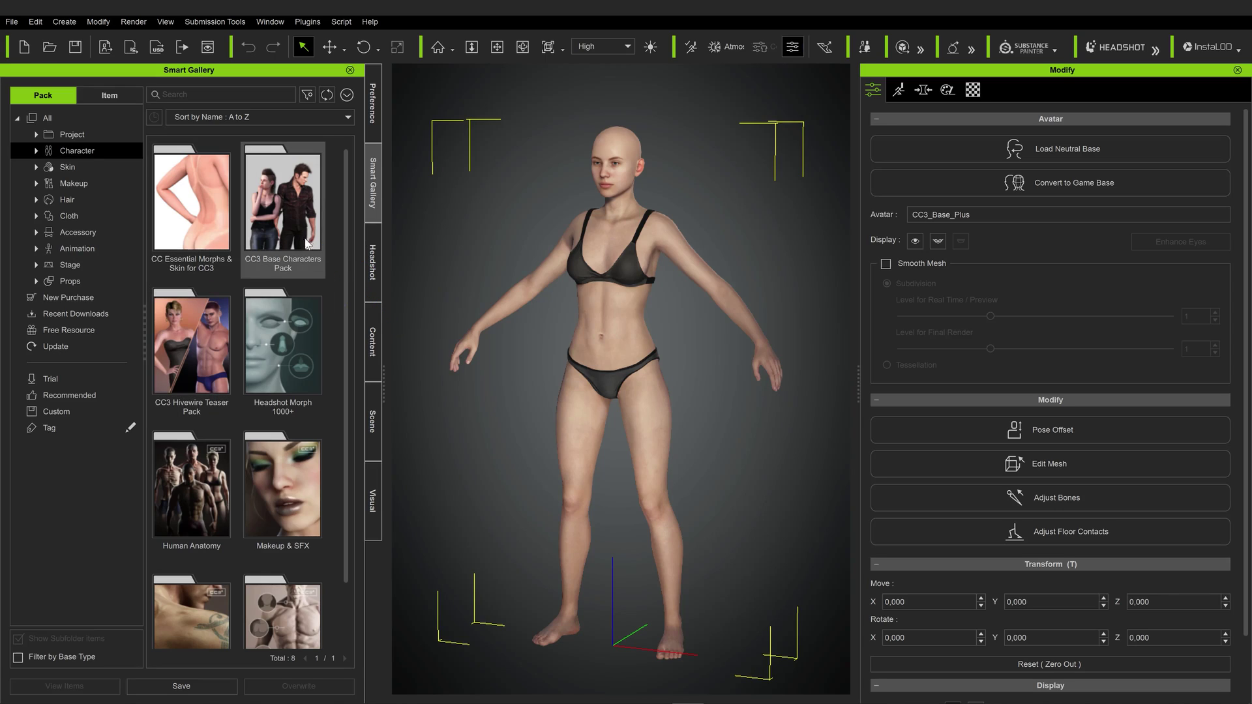
Open the CC3 Base Characters Pack and expand its Character category.
scroll(248, 221, "down", 1)
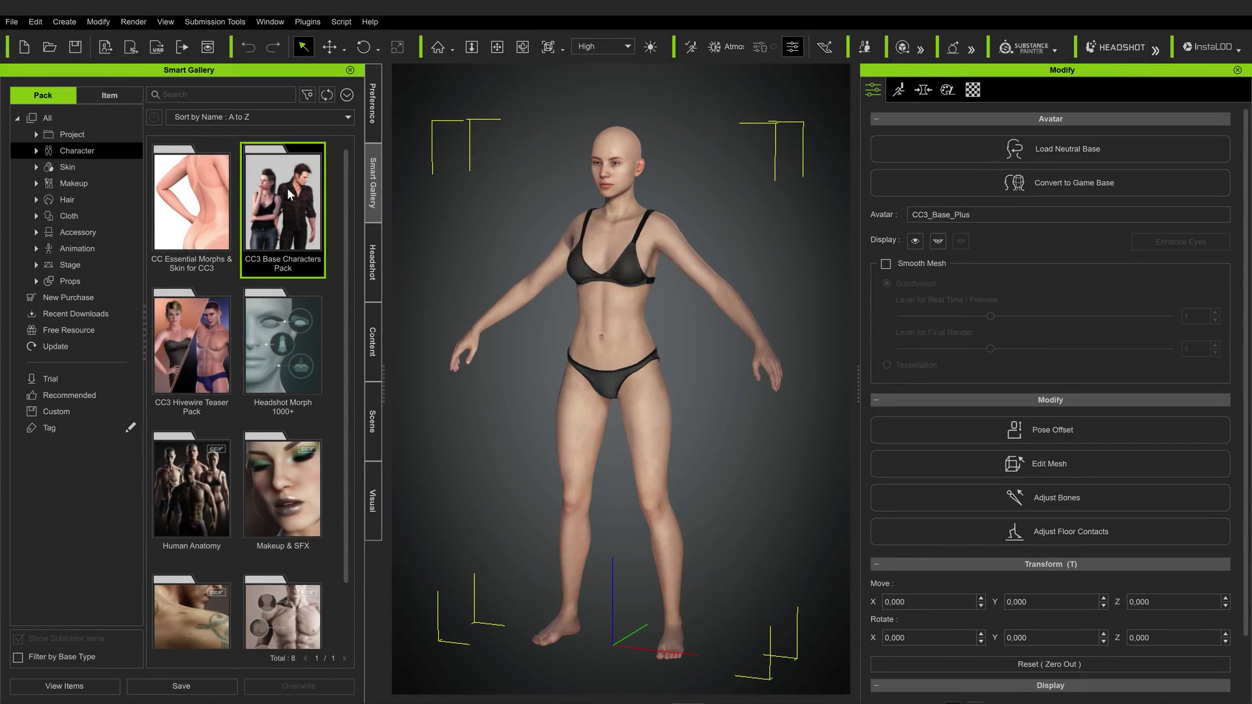
double_click(287, 188)
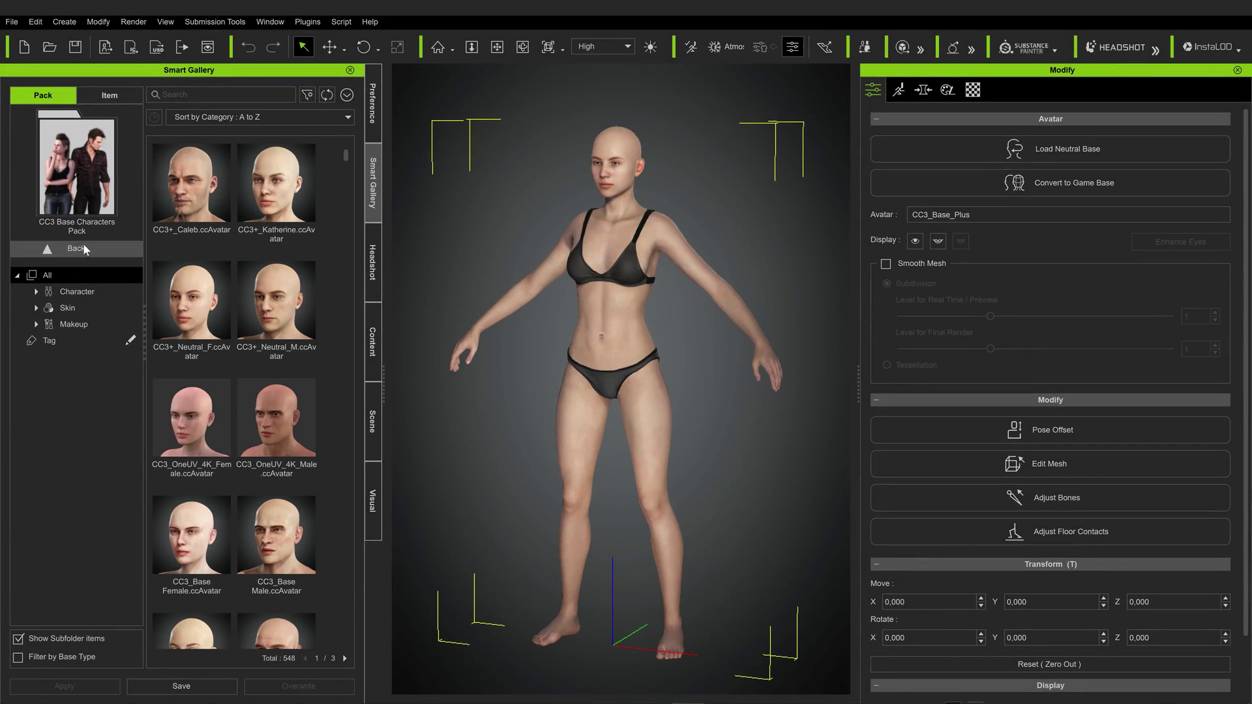
left_click(70, 292)
left_click(36, 291)
Browse the pack's character subcategories from Character and Morph through the body and head morphs, Teeth, Eye and Eyelash.
left_click(86, 306)
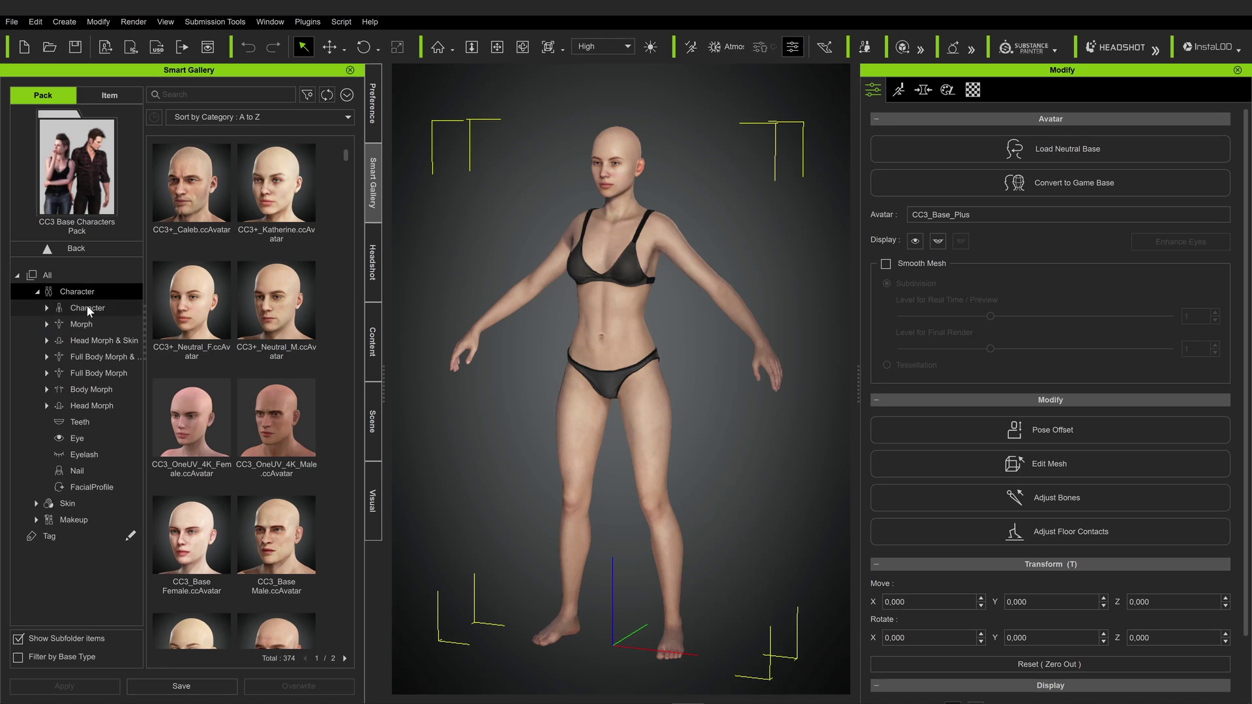
left_click(86, 324)
left_click(90, 340)
left_click(92, 372)
left_click(90, 390)
left_click(90, 406)
left_click(77, 422)
left_click(76, 439)
left_click(78, 453)
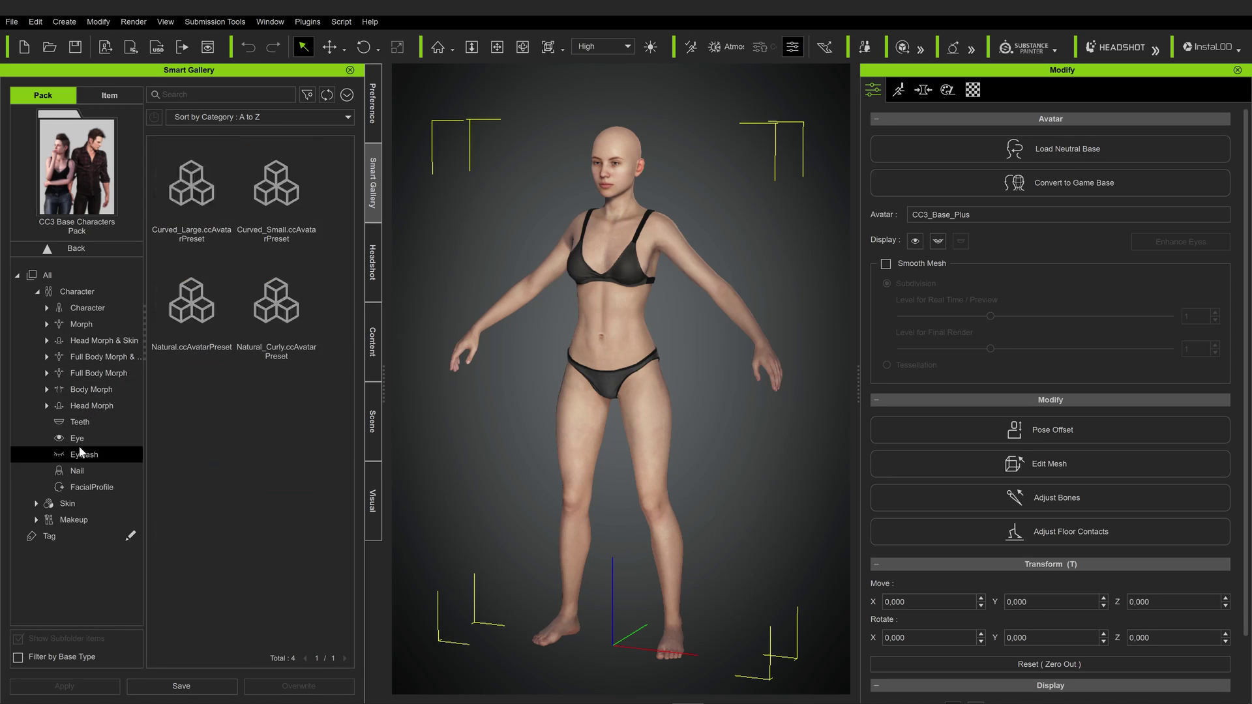
Browse the Eye, Eyelash and Nail subcategories of the character pack.
left_click(81, 437)
left_click(73, 455)
left_click(79, 470)
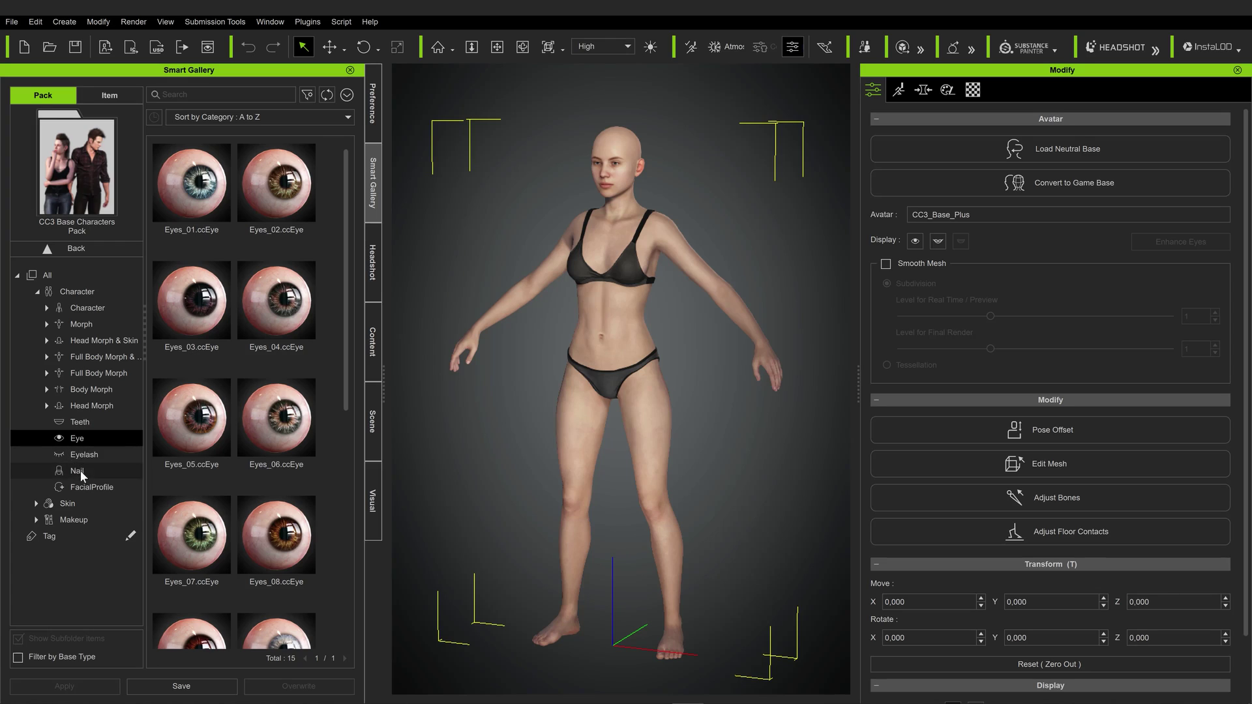
Load the CC3+_Caleb avatar from the pack's Character subcategory into the scene.
left_click(84, 307)
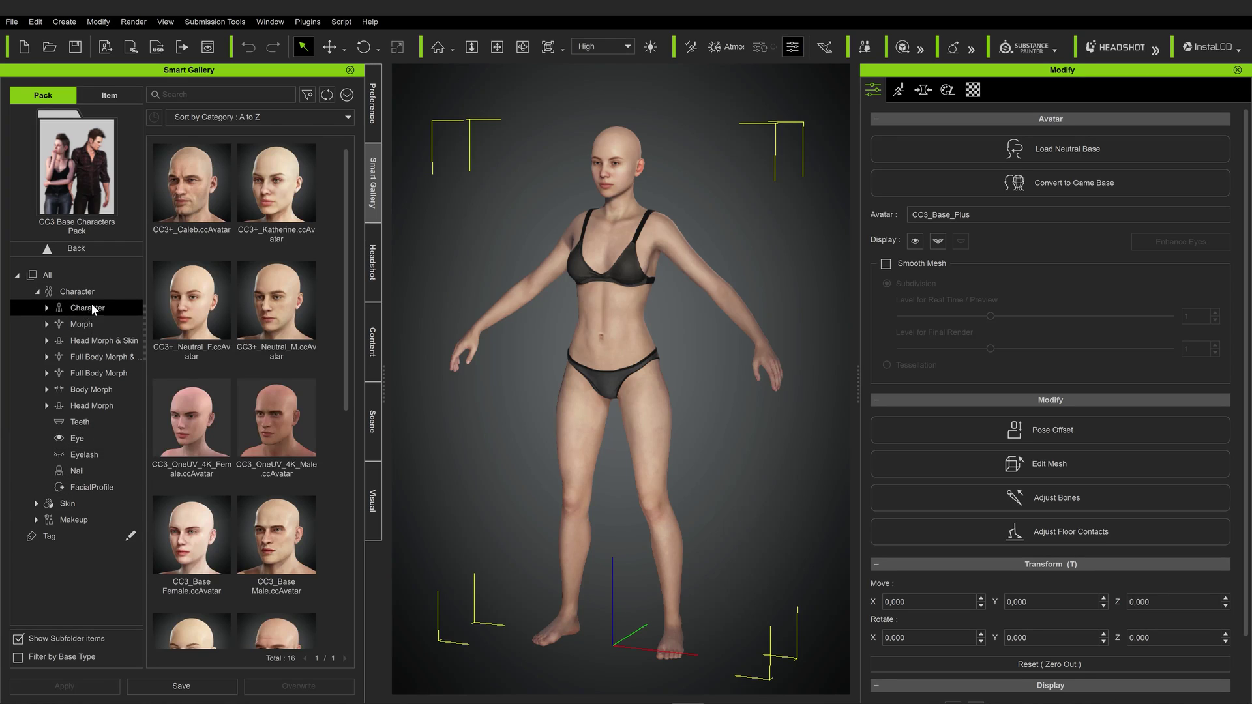
left_click_drag(111, 308, 335, 186)
double_click(182, 181)
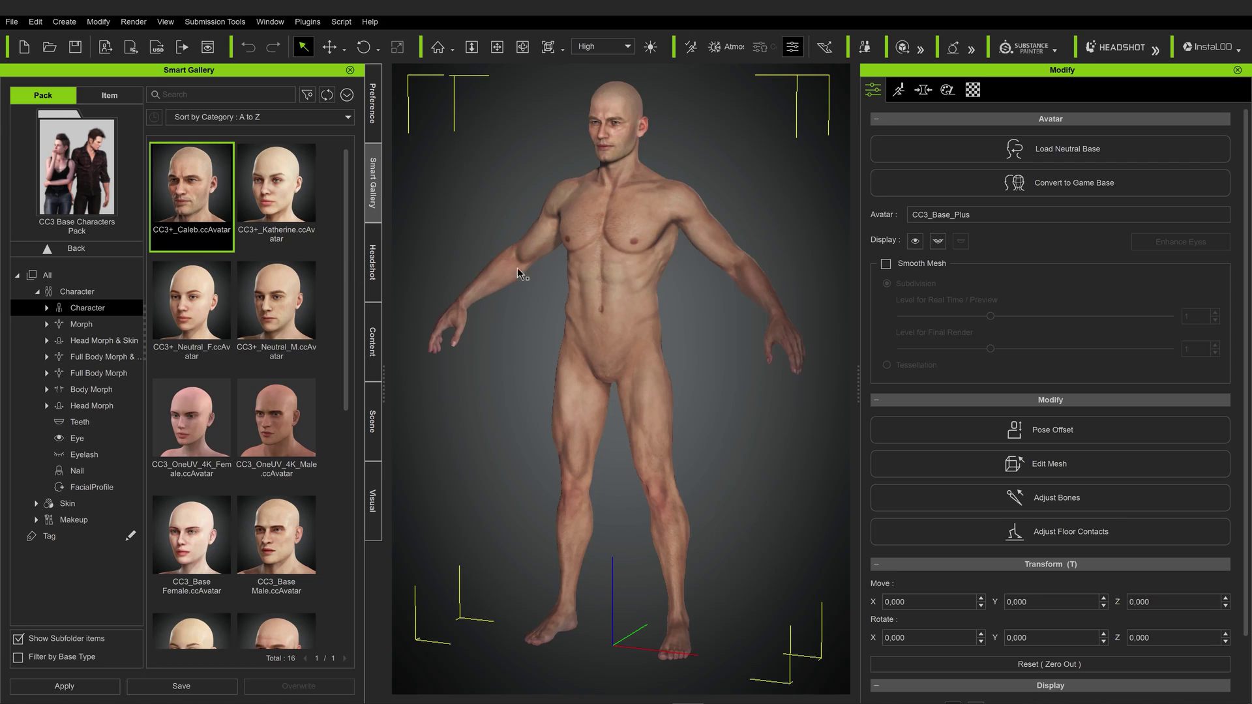
right_click_drag(484, 271, 470, 247)
middle_click_drag(527, 245, 588, 411)
scroll(514, 314, "up", 3)
scroll(589, 411, "up", 2)
right_click_drag(588, 411, 597, 339)
scroll(549, 407, "down", 3)
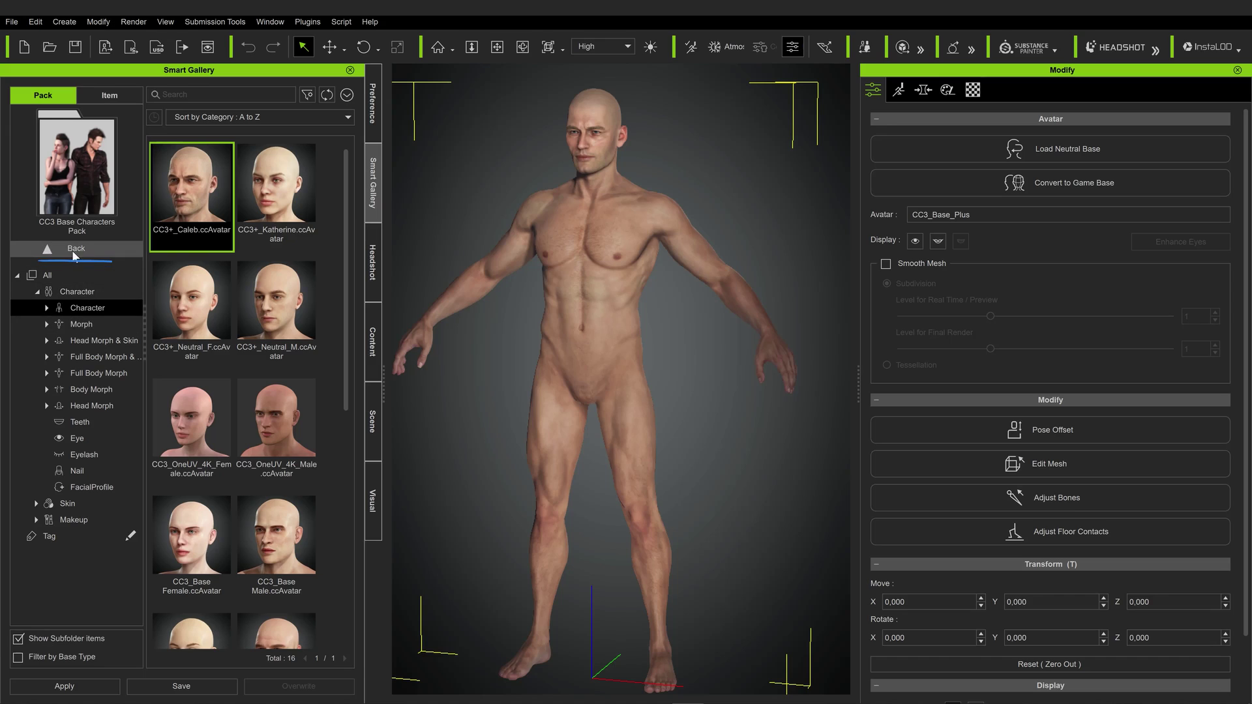
Open the CC3 Outfit and Accessory pack among the Smart Gallery's Cloth packs.
left_click(72, 250)
left_click(63, 216)
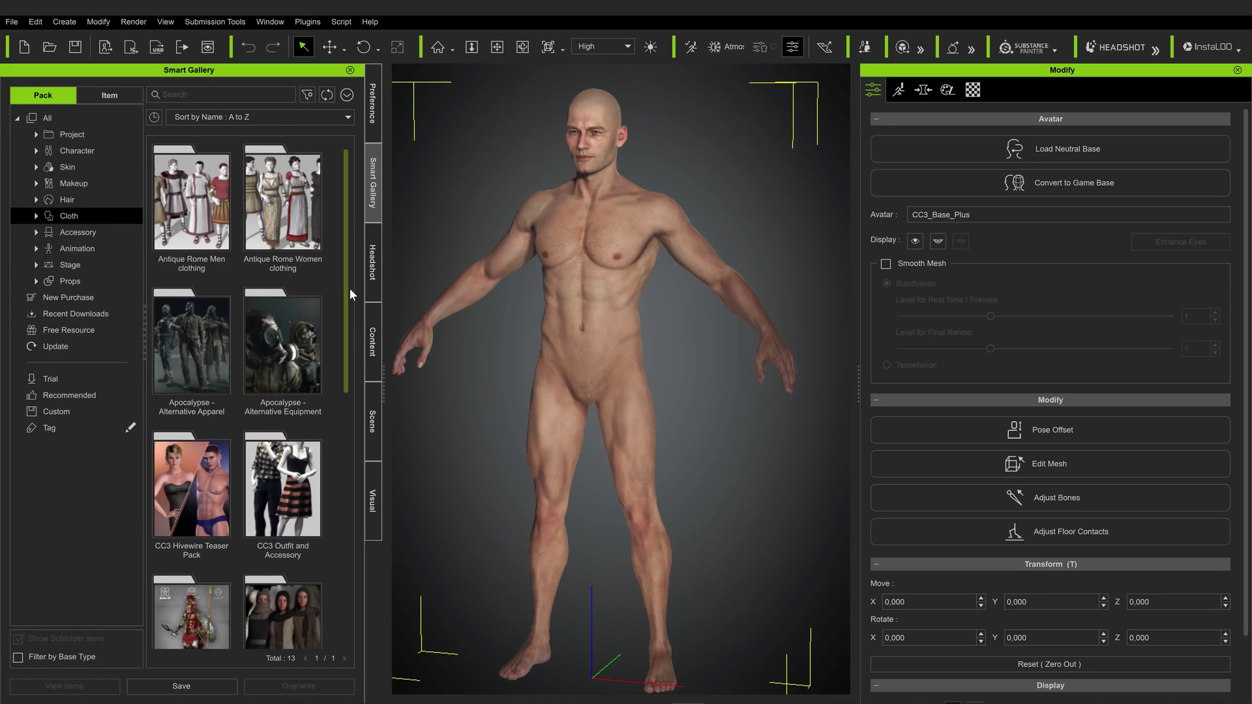
left_click_drag(350, 294, 350, 364)
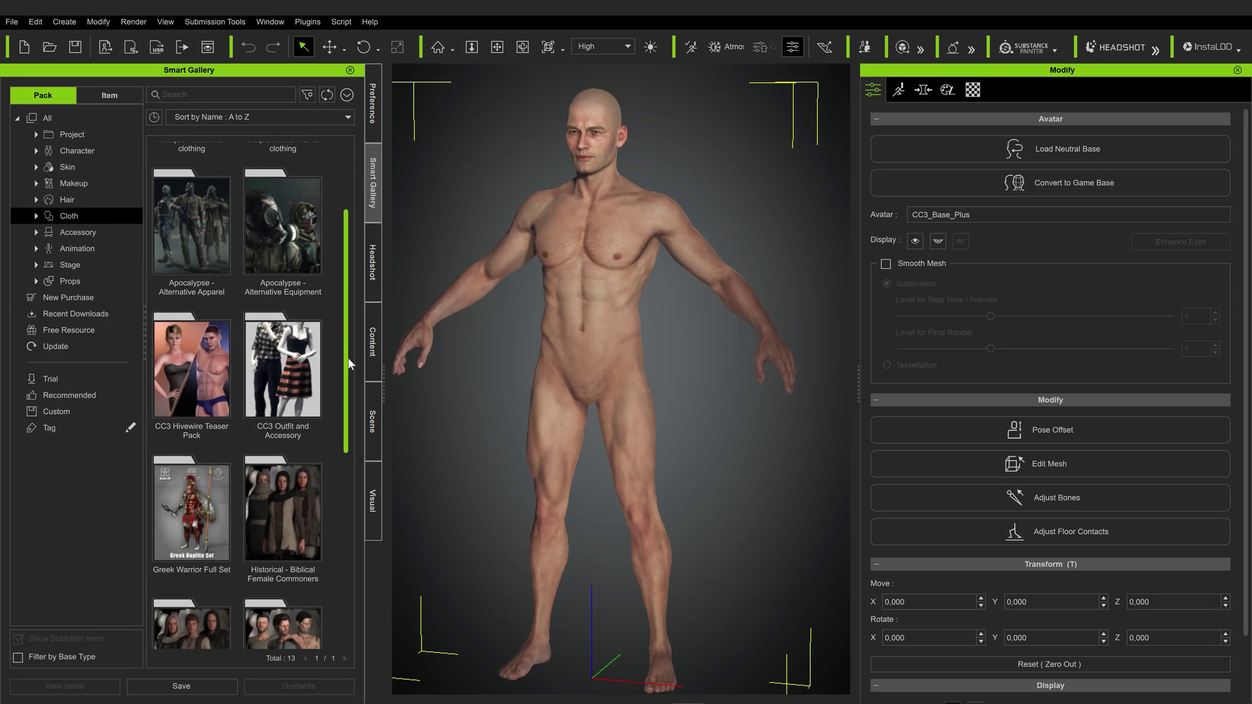
left_click_drag(350, 364, 350, 394)
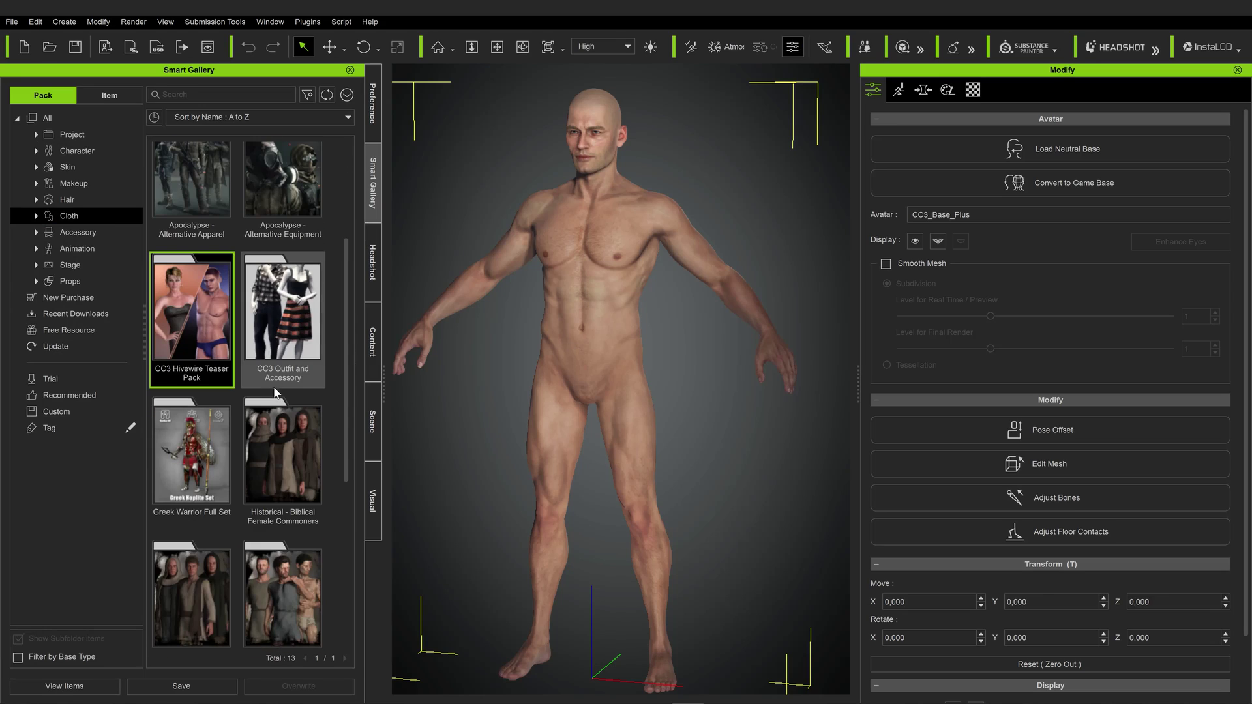
double_click(288, 324)
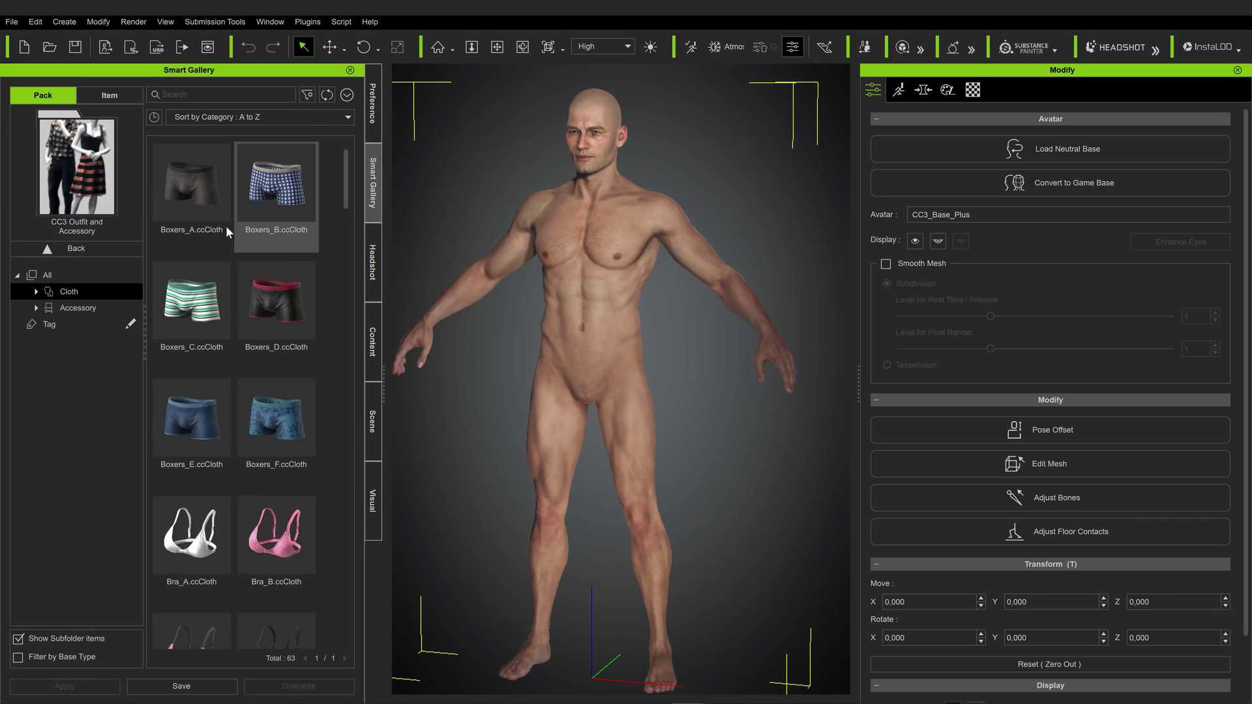
Dress the avatar in Boxers_A from the outfit pack.
scroll(304, 338, "down", 5)
left_click_drag(343, 232, 353, 193)
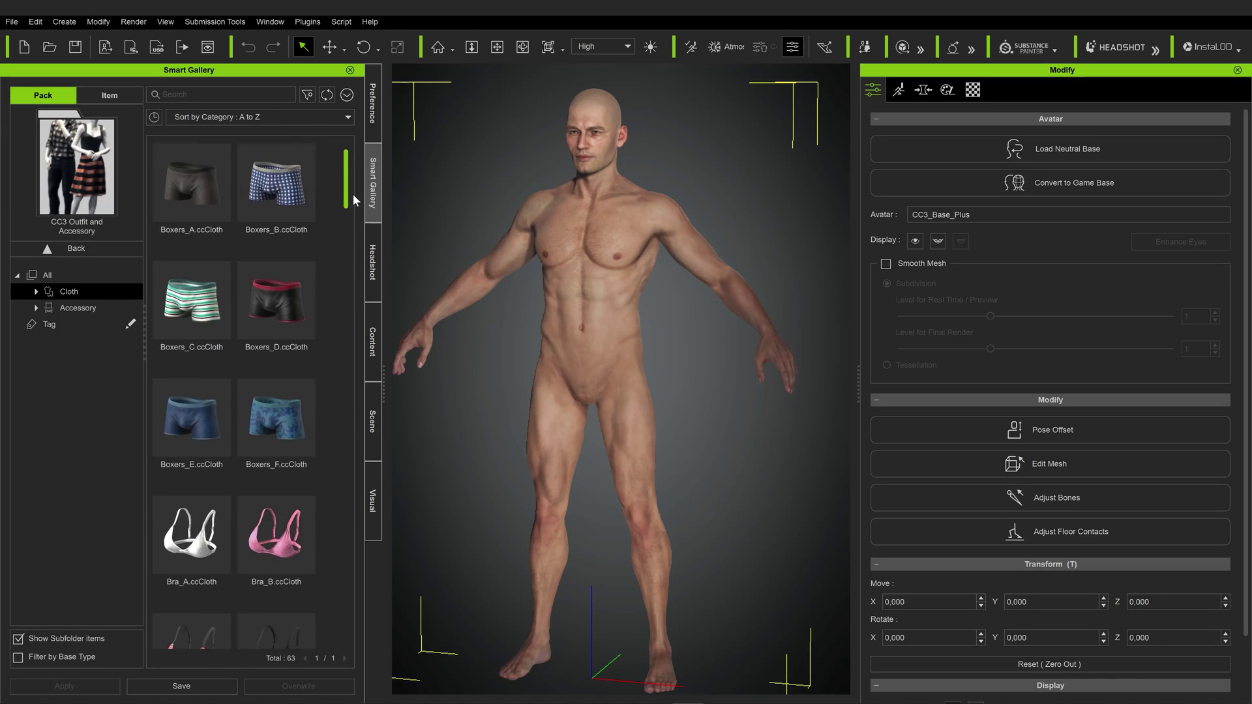
double_click(205, 177)
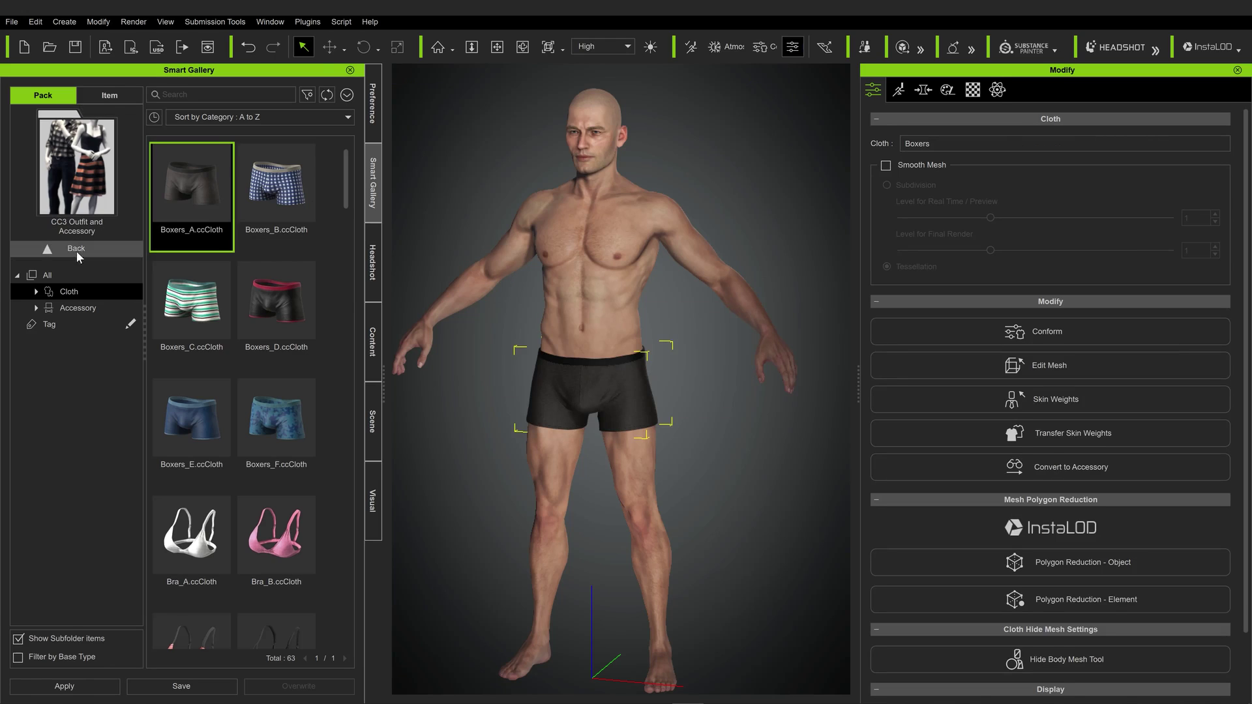
Return to the Character packs and open the CC3 Base Characters Pack.
left_click(76, 248)
left_click(73, 150)
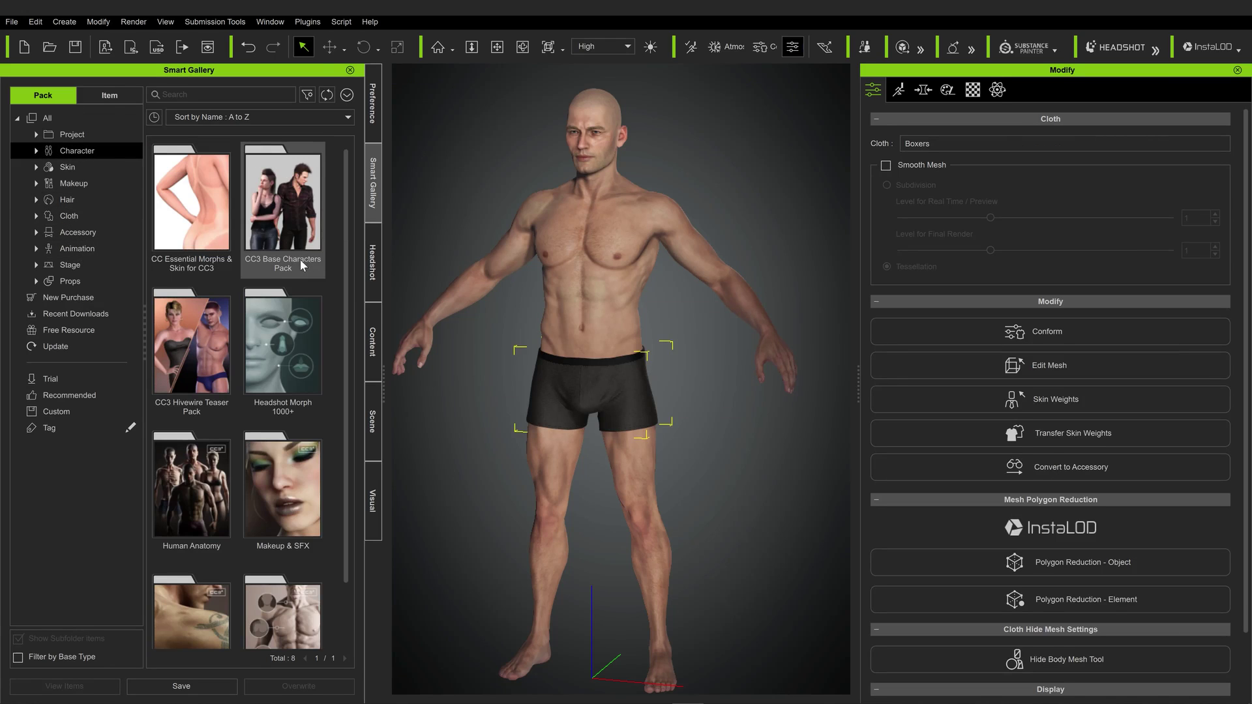
double_click(302, 264)
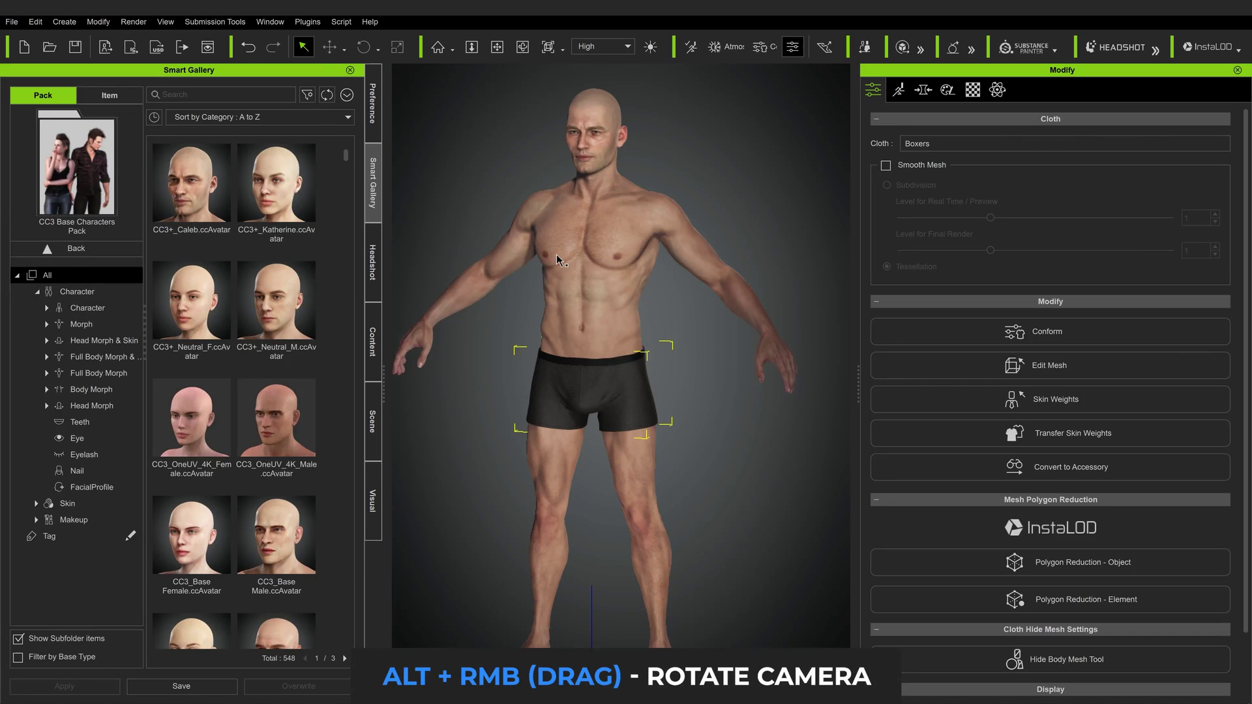
Examine the dressed avatar from different angles and distances by rotating, moving and zooming the camera.
right_click_drag(557, 254, 515, 286, "alt")
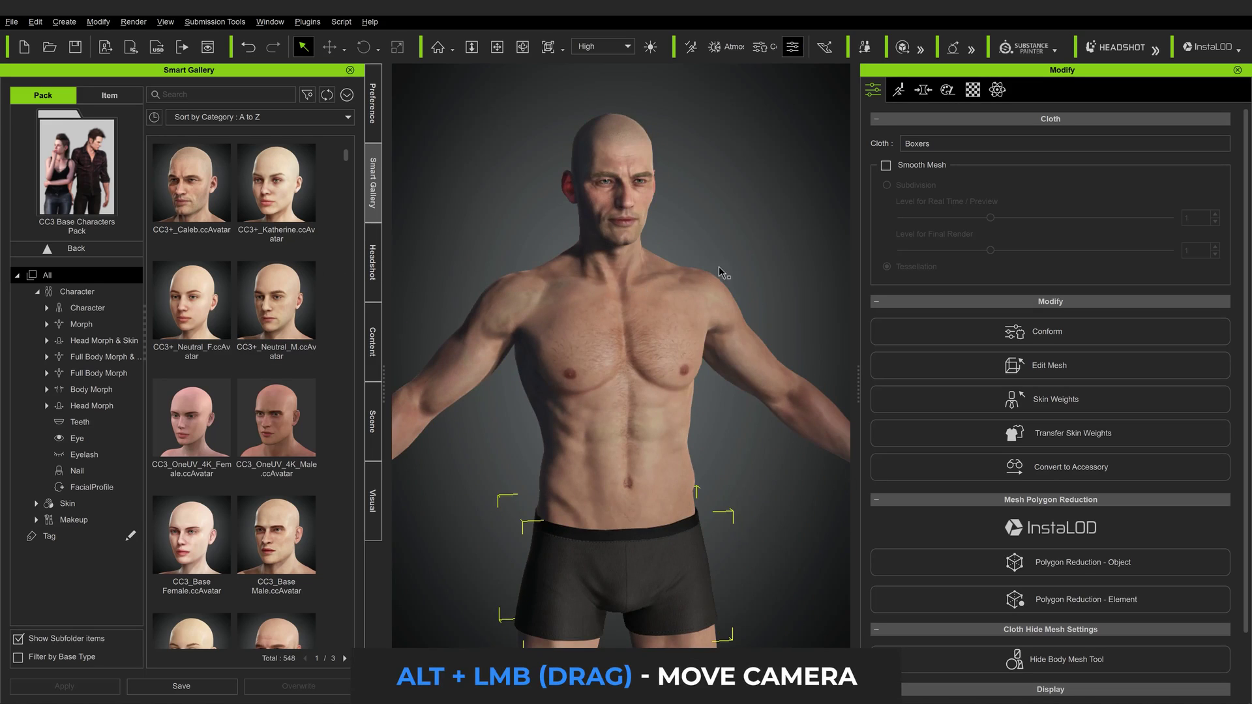
left_click_drag(718, 266, 595, 214, "alt")
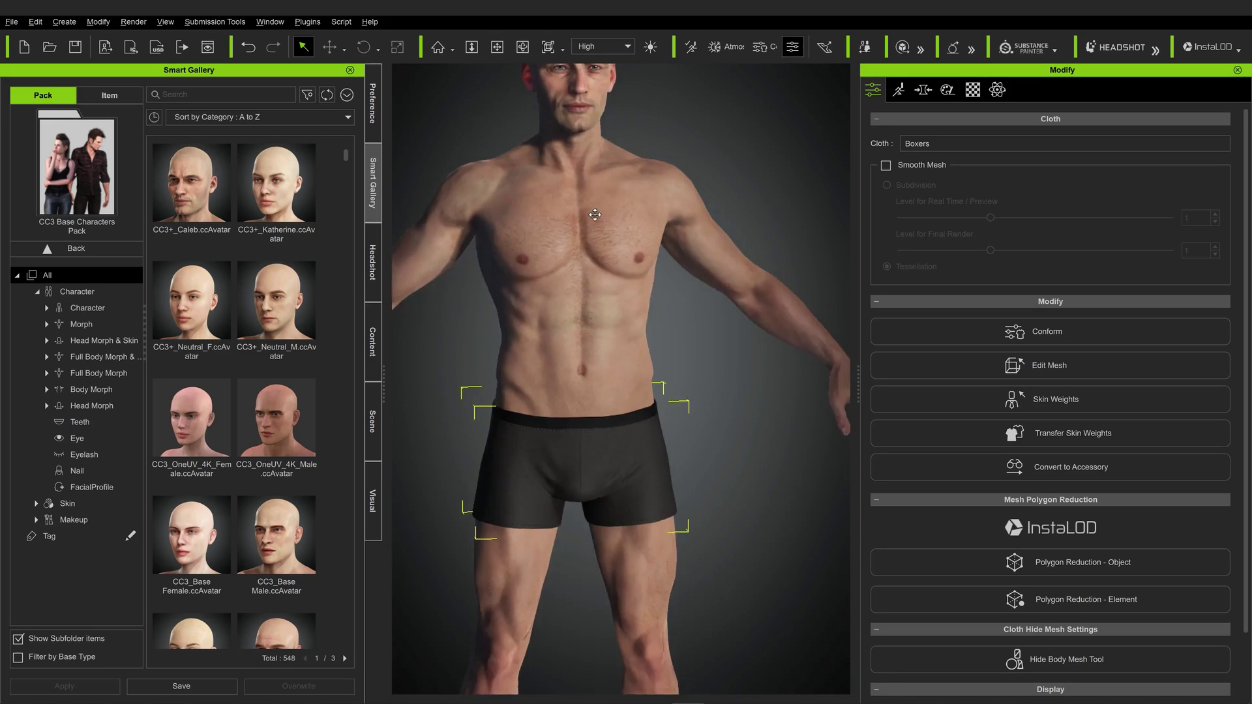
scroll(595, 215, "down", 5)
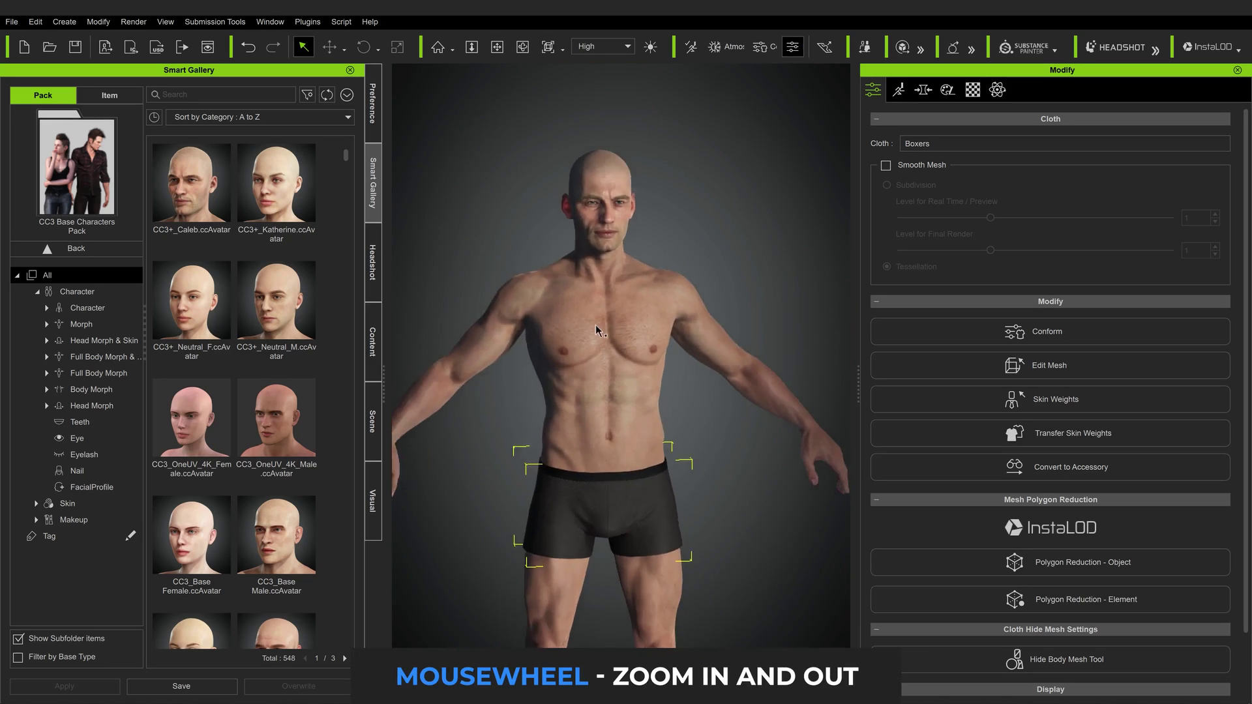
scroll(596, 325, "up", 5)
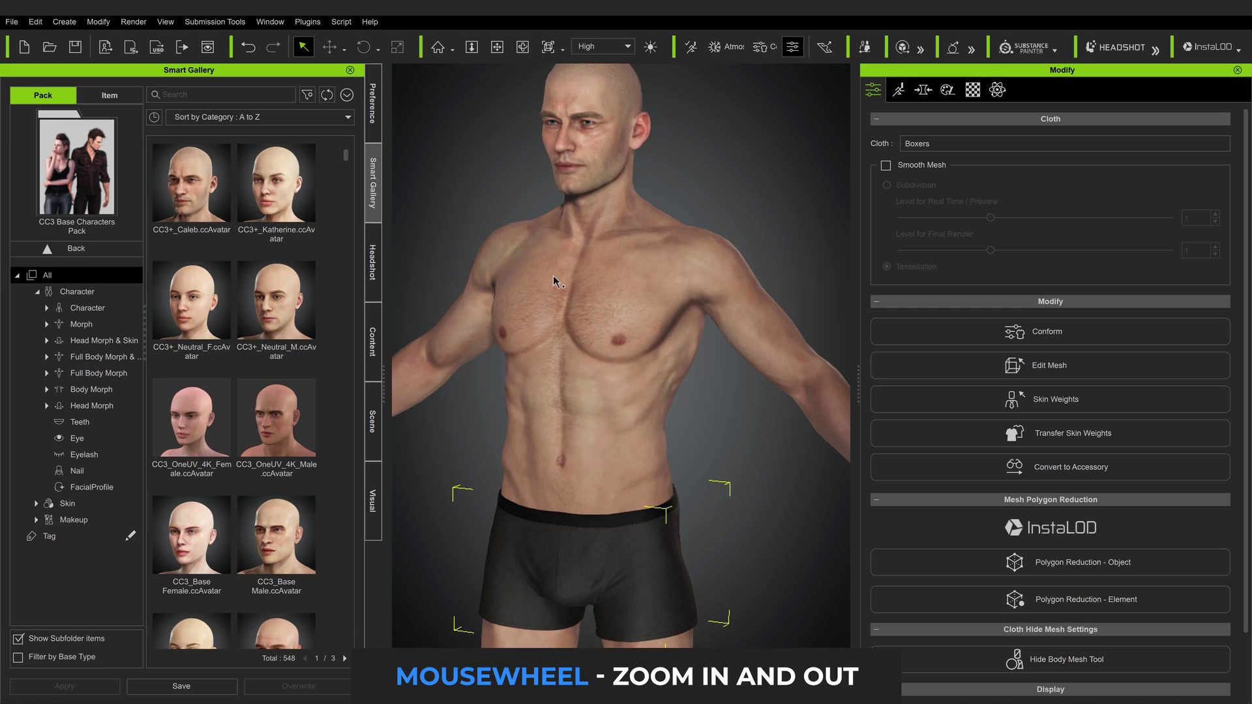
scroll(553, 277, "down", 3)
scroll(553, 277, "up", 5)
scroll(595, 320, "down", 2)
scroll(594, 317, "down", 3)
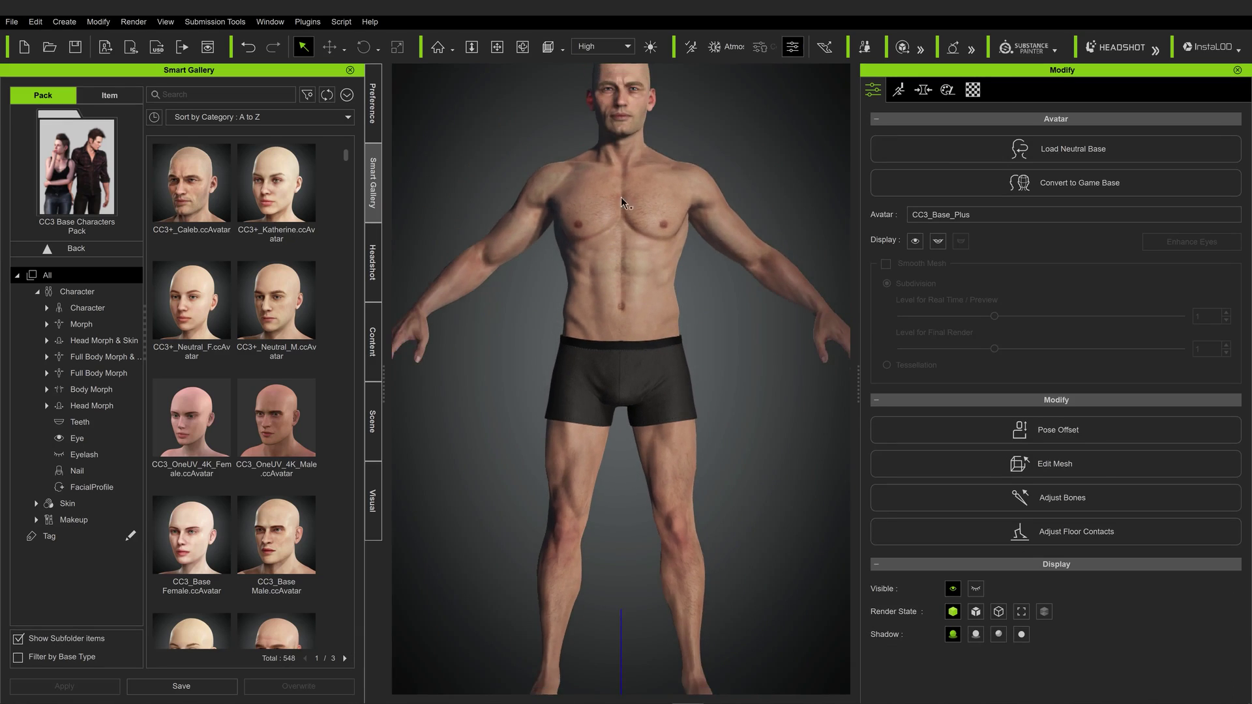
left_click(714, 246)
scroll(699, 247, "down", 2)
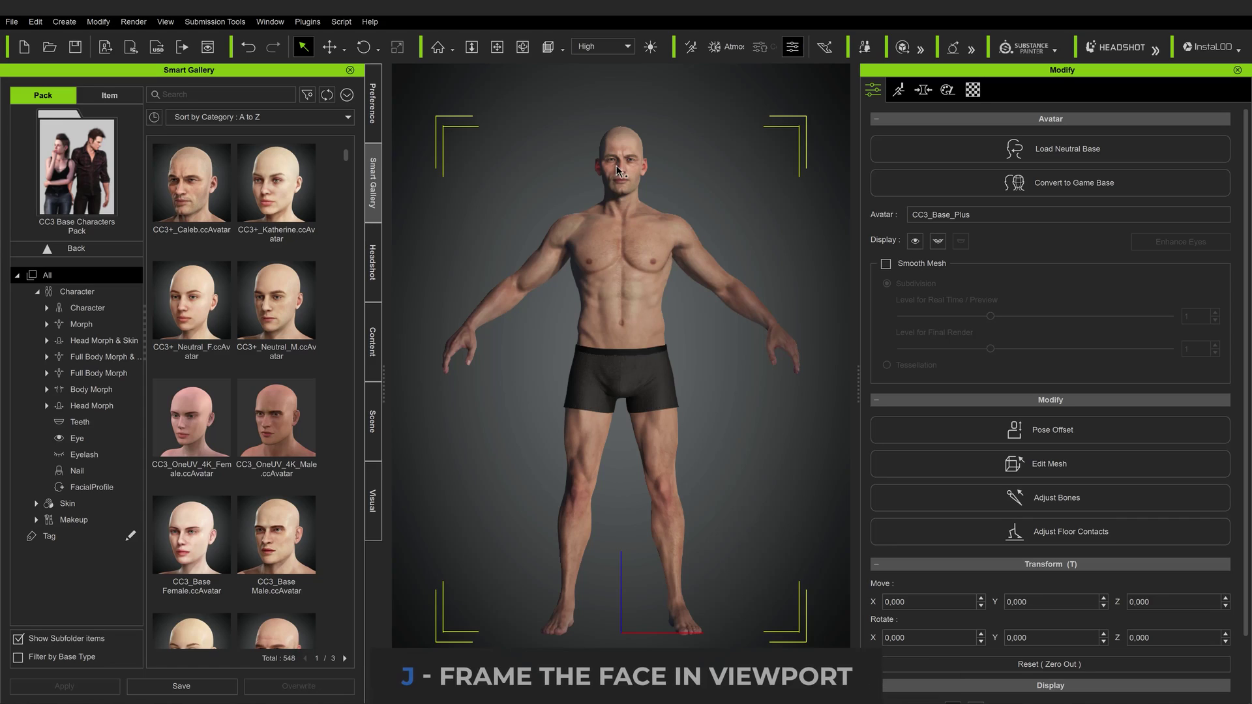
Frame the avatar's face in the viewport and inspect the head from several angles.
key("j")
left_click_drag(696, 345, 526, 324, "alt")
scroll(743, 364, "down", 4)
middle_click_drag(525, 324, 584, 170, "alt")
scroll(598, 224, "down", 1)
middle_click_drag(654, 261, 570, 199, "alt")
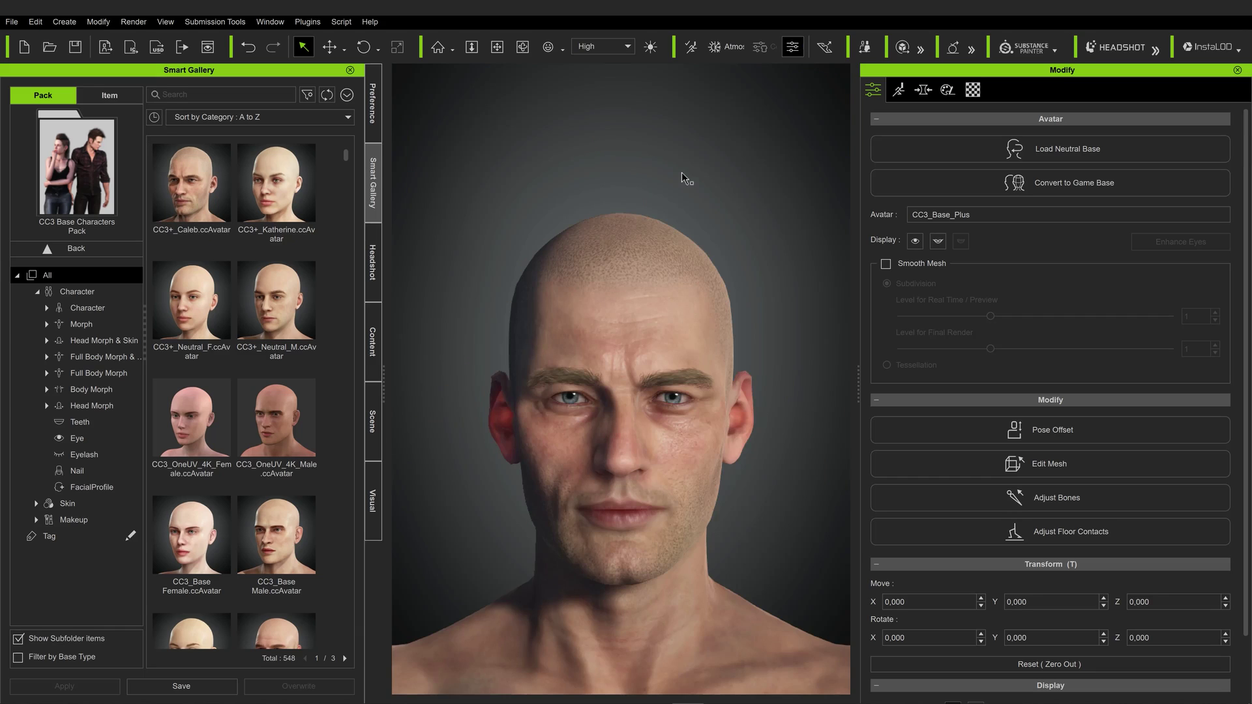
Examine the facial skin detail up close, including the area around the eyes, and view the head with the torso.
right_click_drag(642, 190, 604, 184, "alt")
left_click_drag(604, 184, 629, 128, "alt")
scroll(629, 129, "up", 4)
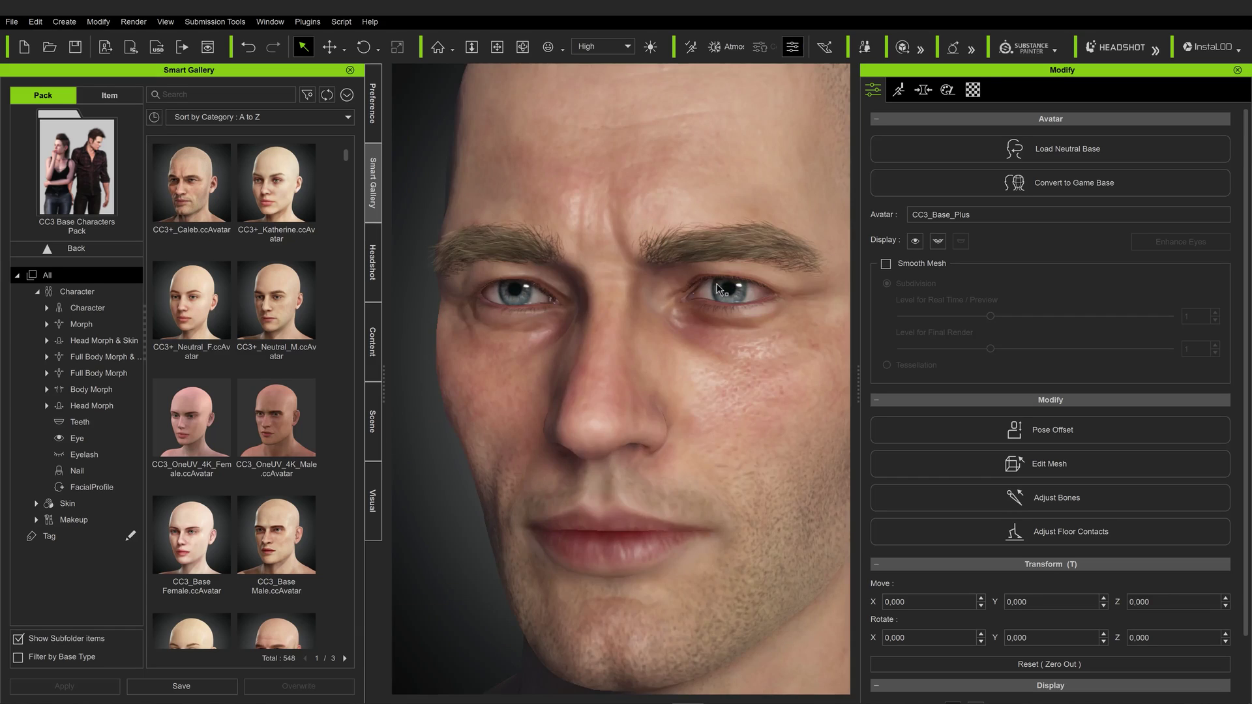
scroll(717, 292, "up", 5)
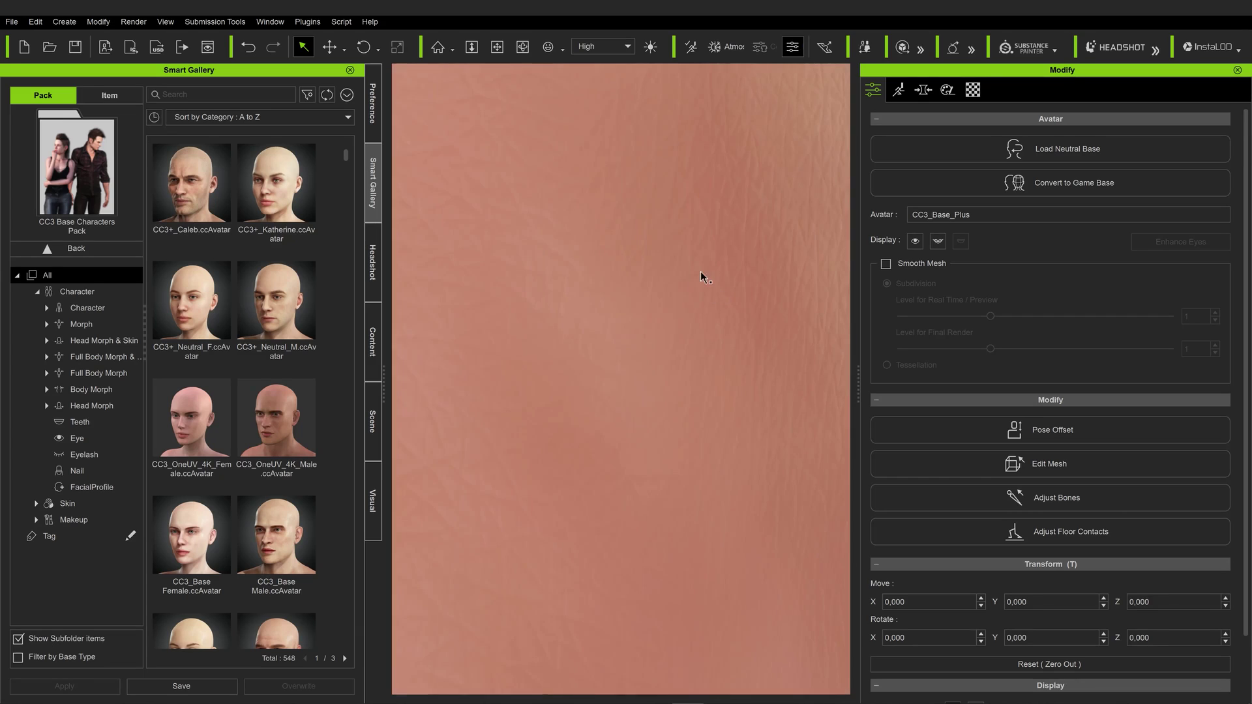
scroll(701, 271, "down", 3)
scroll(721, 221, "down", 7)
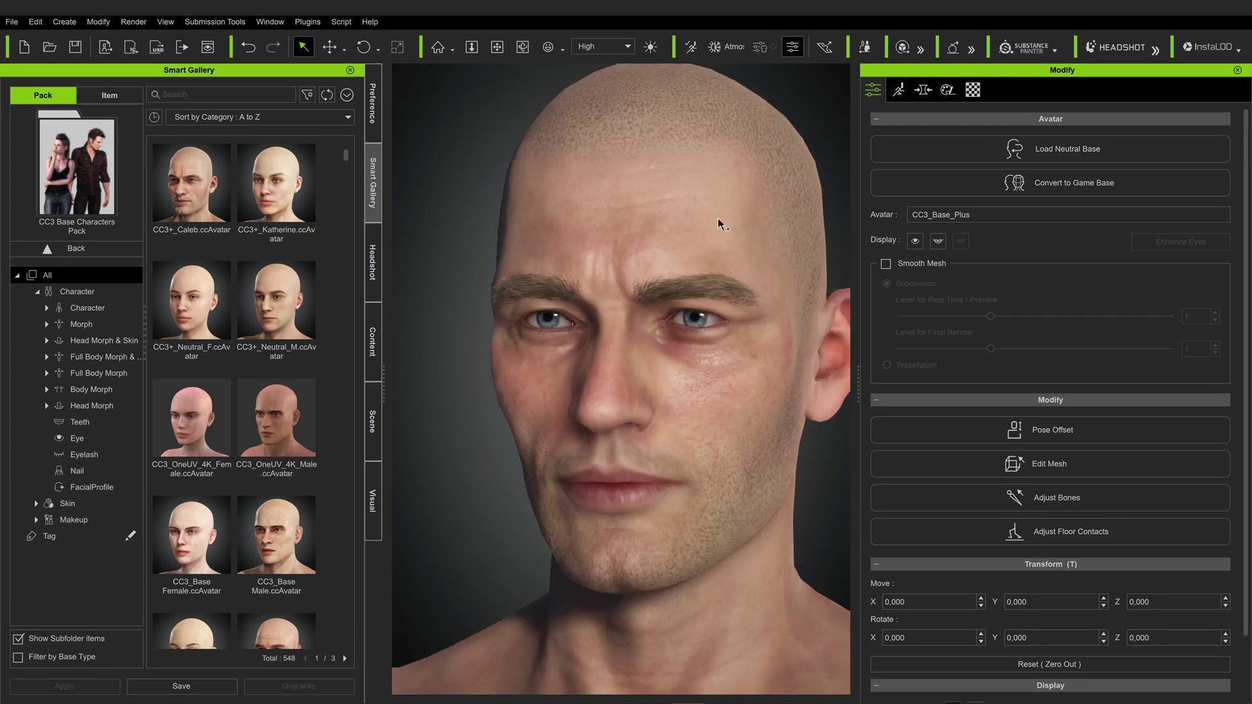
right_click_drag(722, 223, 584, 218)
right_click_drag(611, 318, 705, 274)
scroll(708, 264, "down", 3)
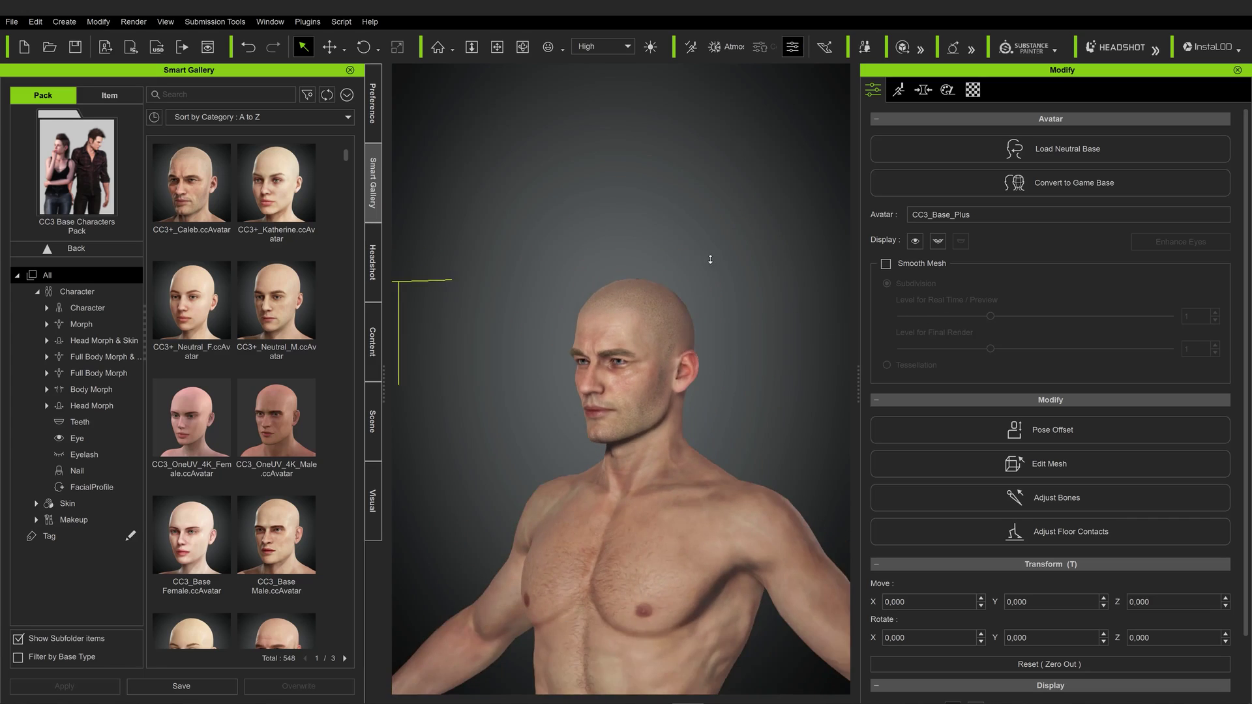
scroll(710, 260, "down", 3)
middle_click_drag(684, 371, 656, 172)
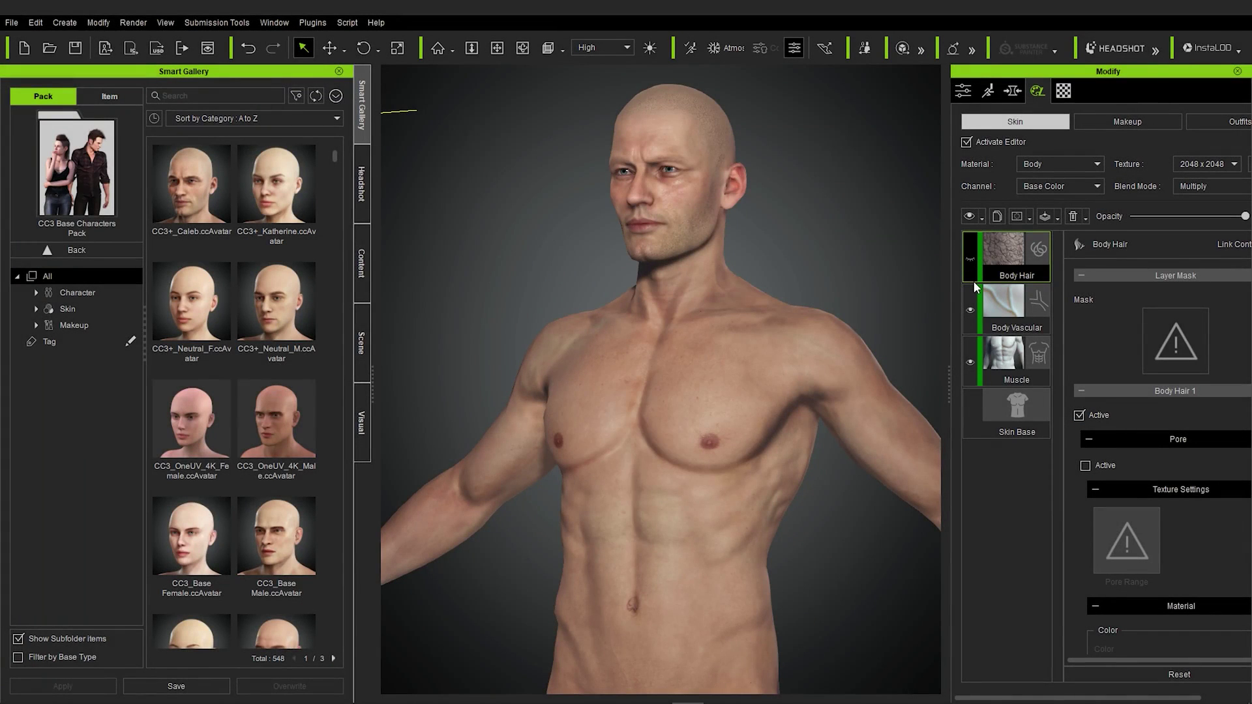
Toggle the visibility of the body's Muscle skin layer and of the Head material's Scalp and Beard layers to compare their effect.
left_click(970, 362)
left_click(970, 362)
left_click(1045, 165)
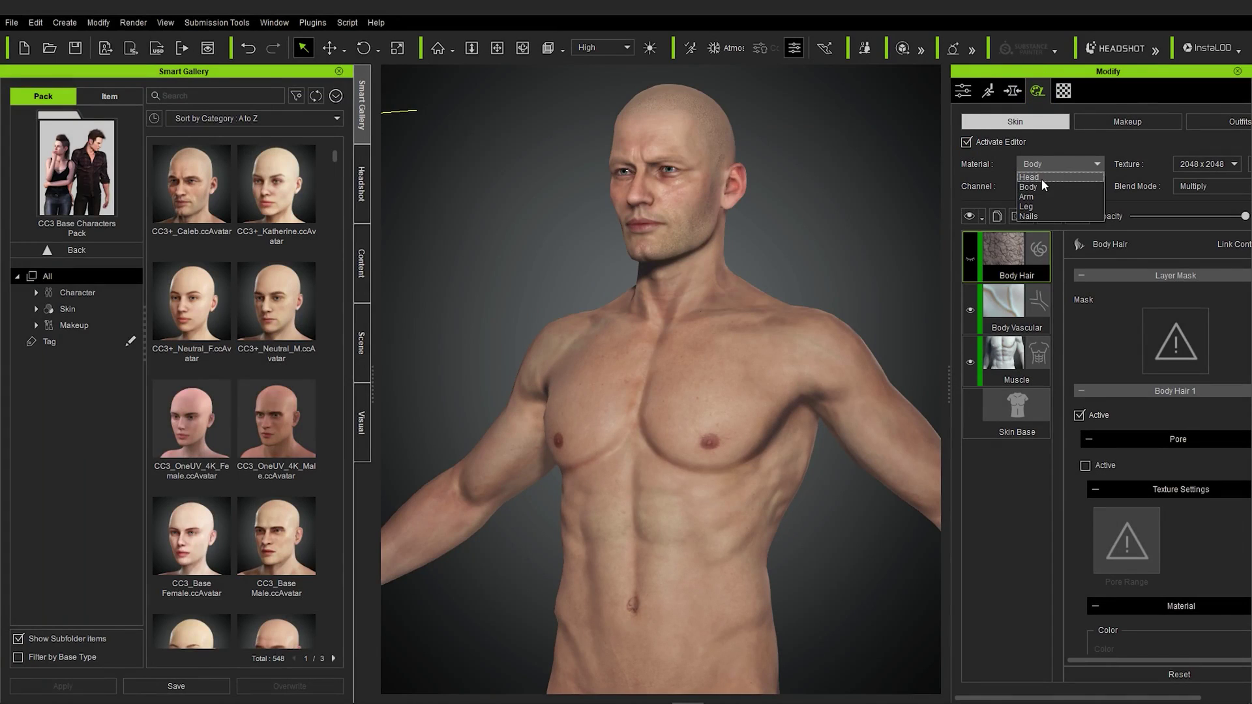
left_click(1041, 177)
left_click(971, 259)
left_click(970, 259)
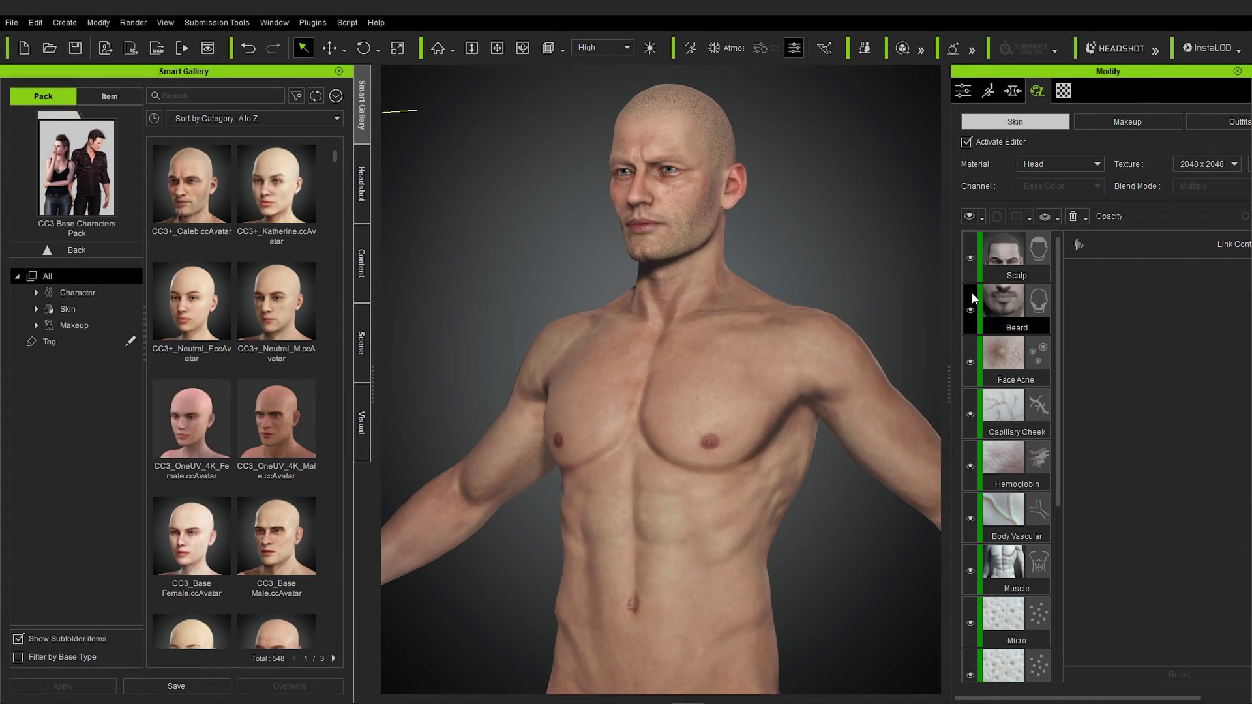
left_click(970, 313)
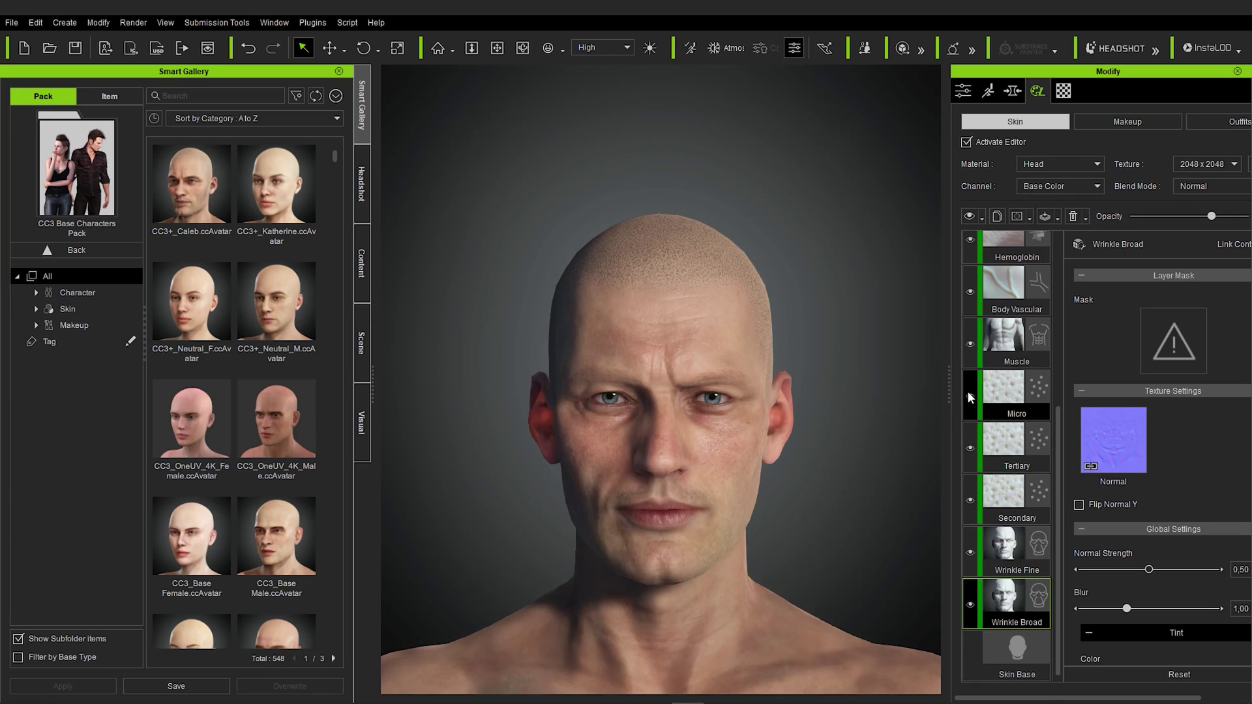
Toggle the visibility of the Head material's Muscle and Capillary Cheek skin layers to compare their effect.
left_click(970, 344)
left_click(971, 344)
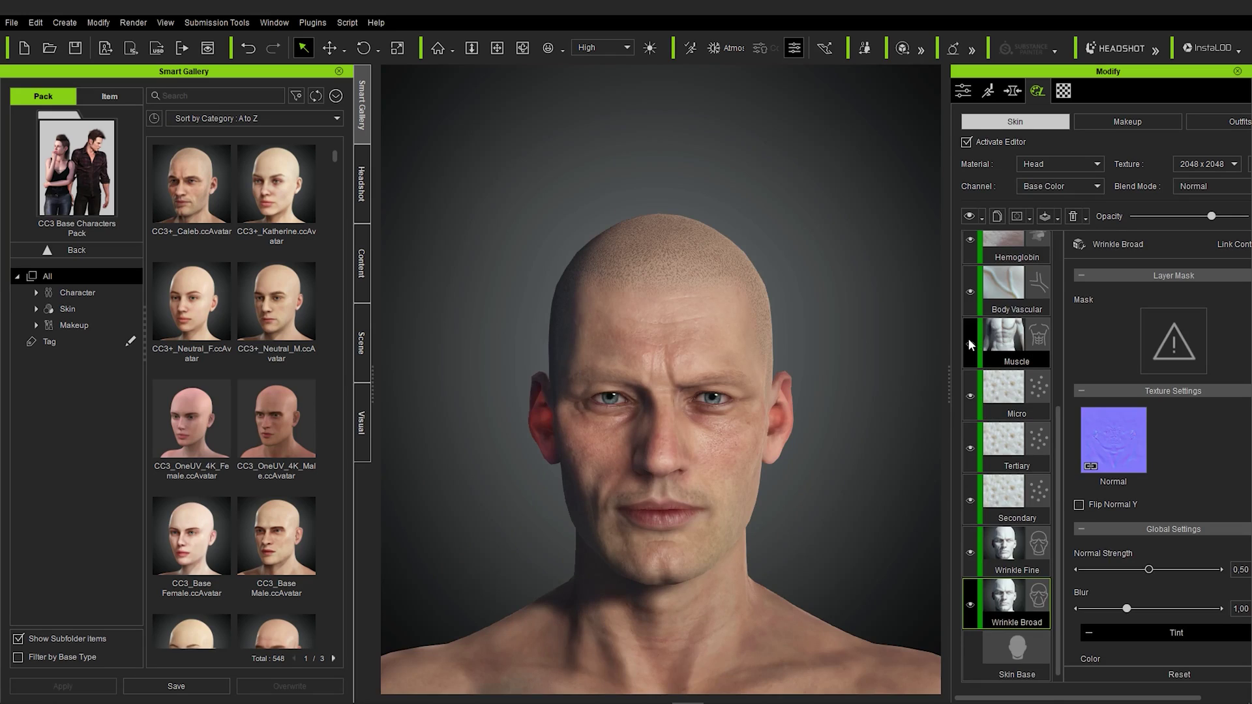
scroll(969, 293, "up", 4)
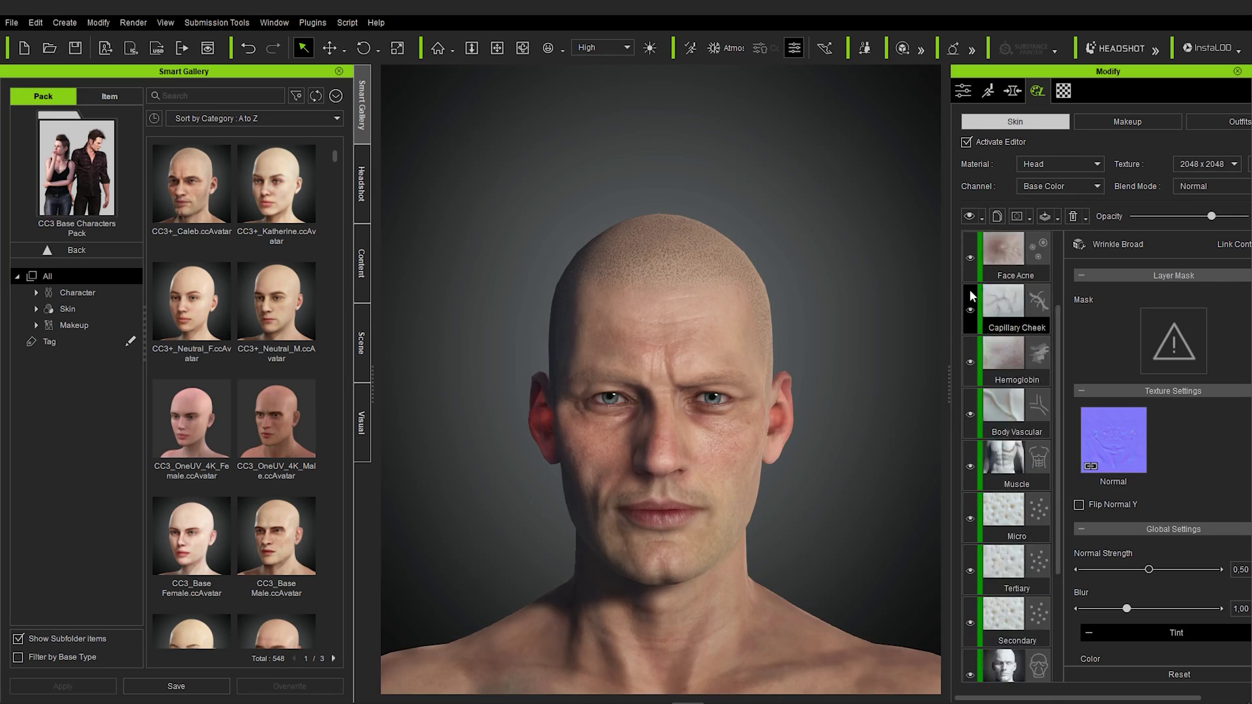
left_click(970, 311)
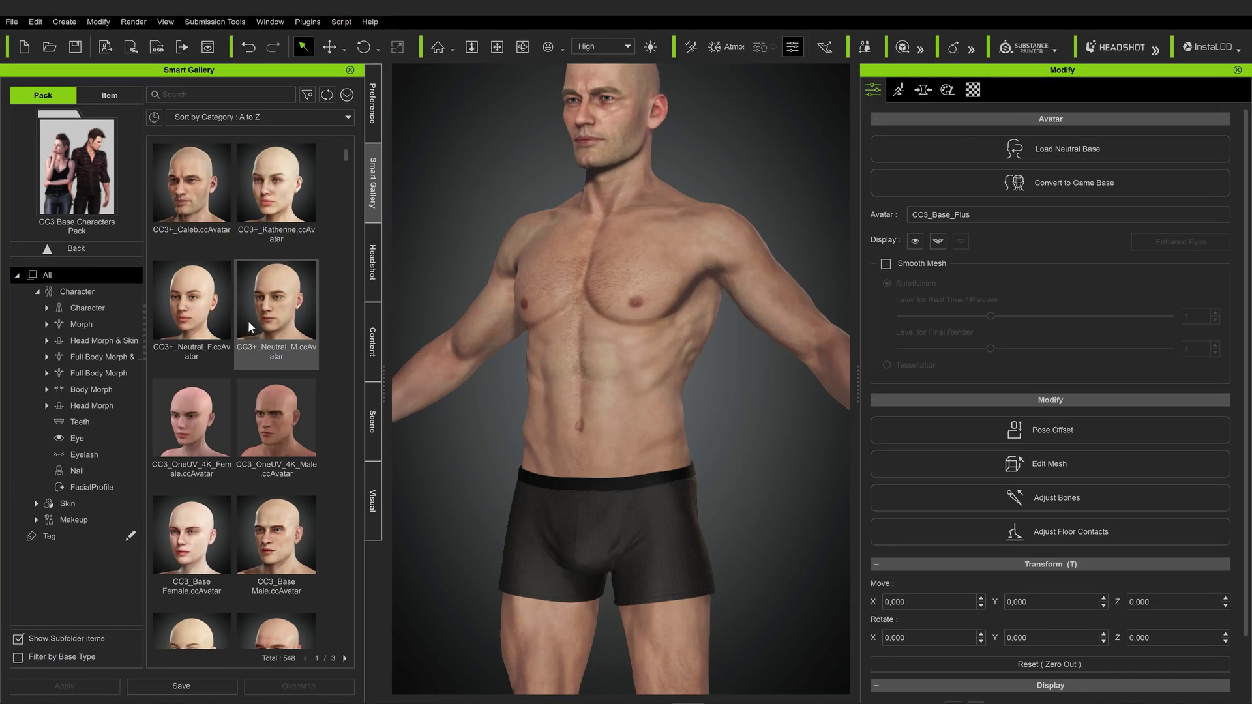
Convert the CC3_Base Male avatar from CC3 to CC3+, keeping the original baking texture size.
scroll(235, 358, "down", 2)
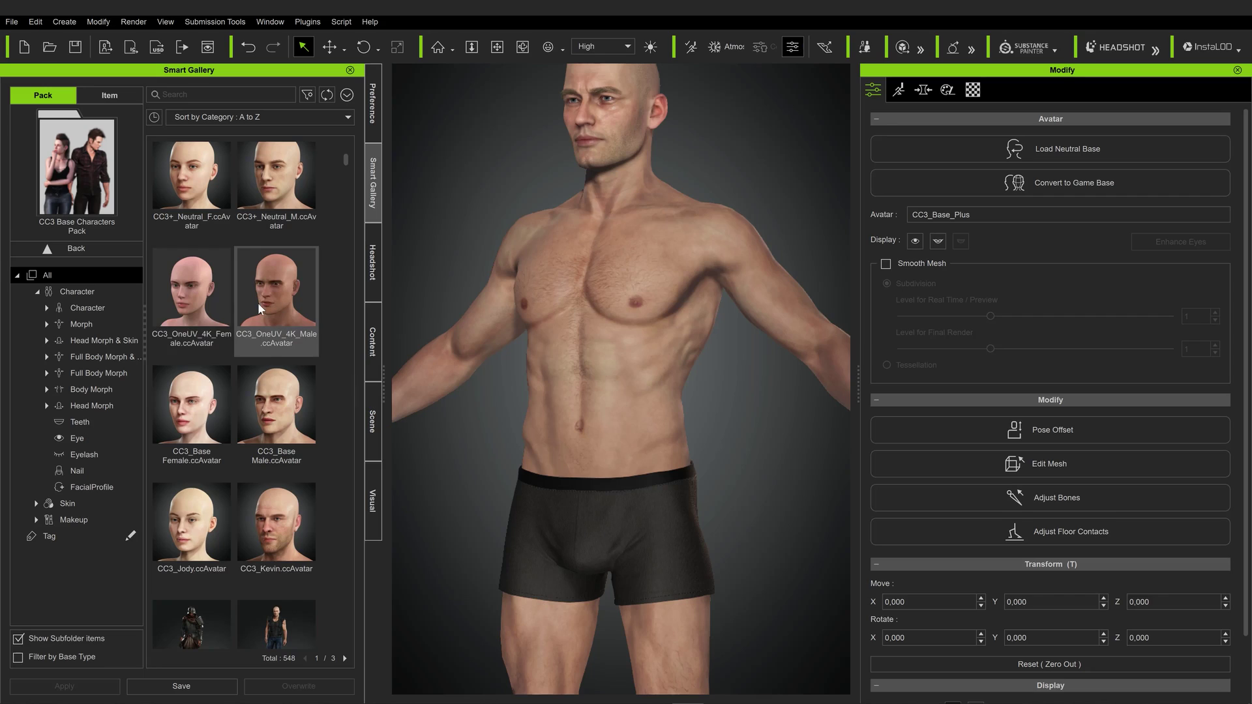
scroll(265, 290, "down", 1)
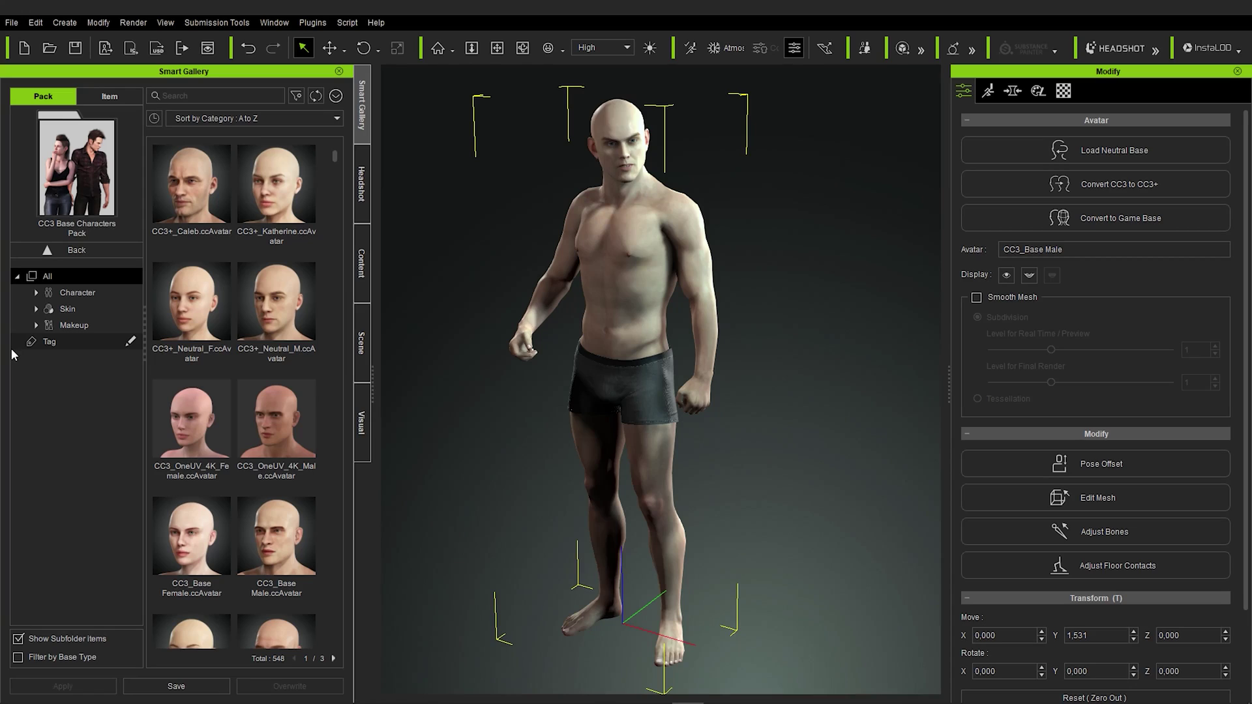
left_click(1101, 184)
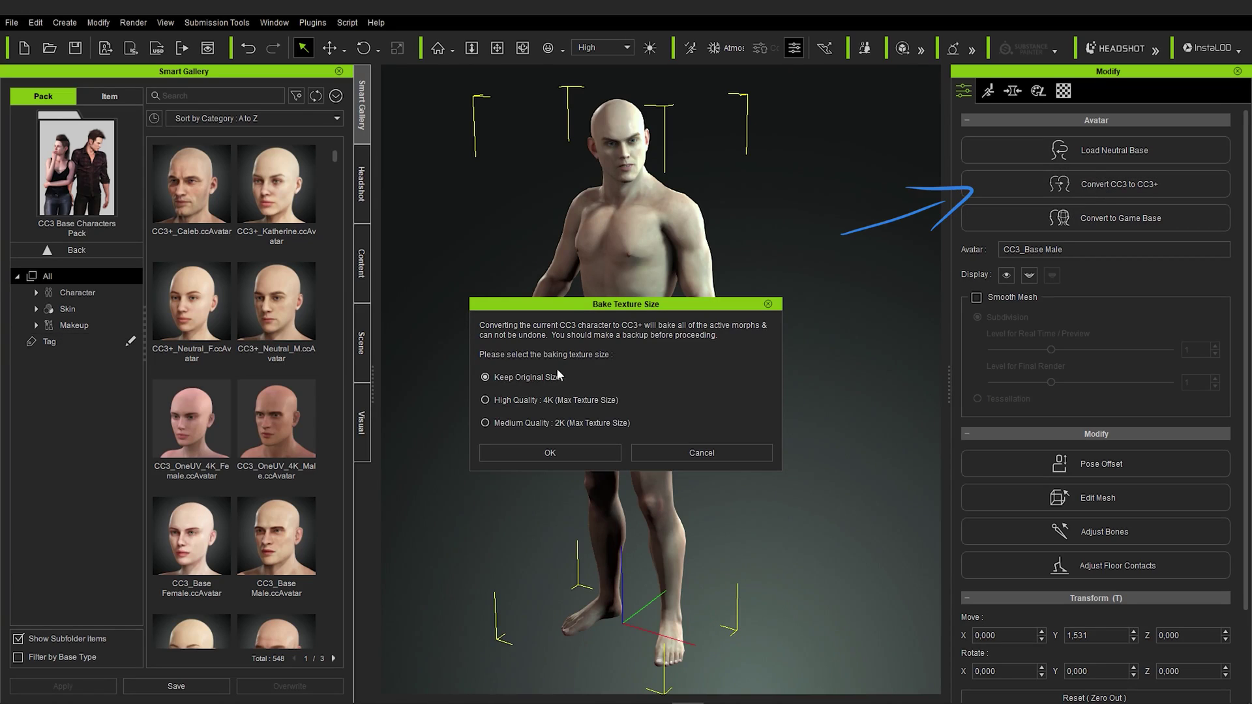
left_click(549, 453)
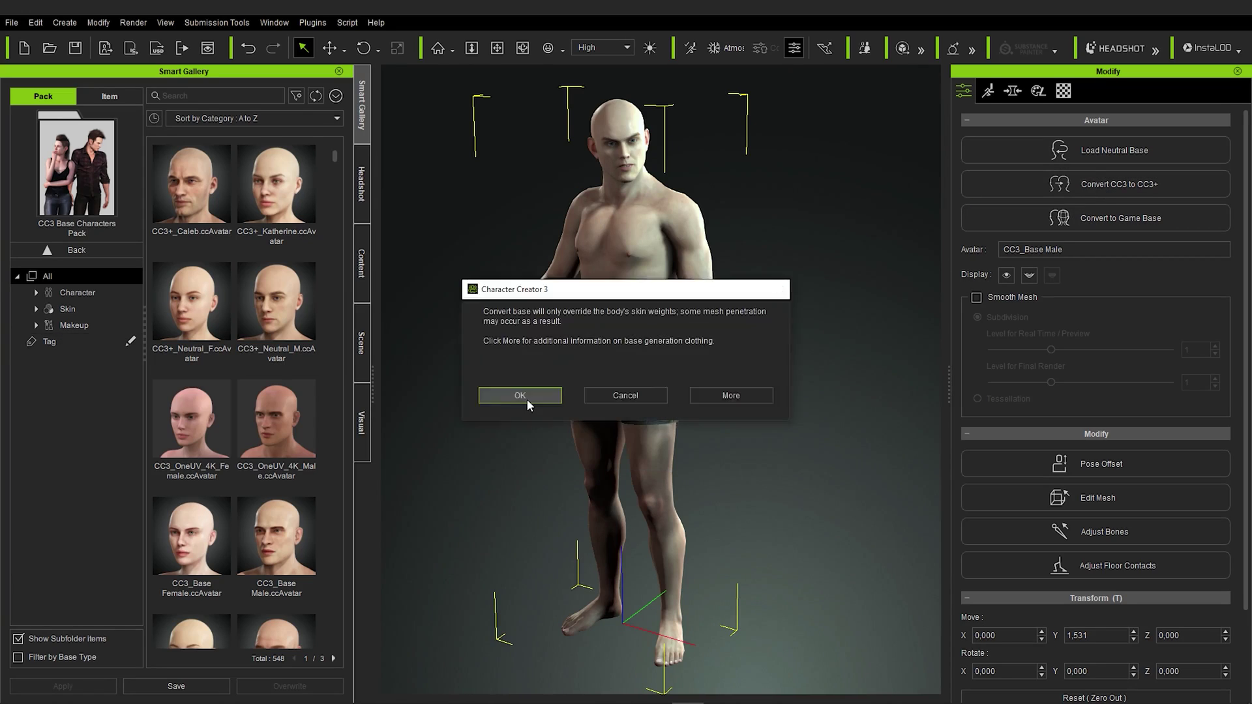
left_click(527, 399)
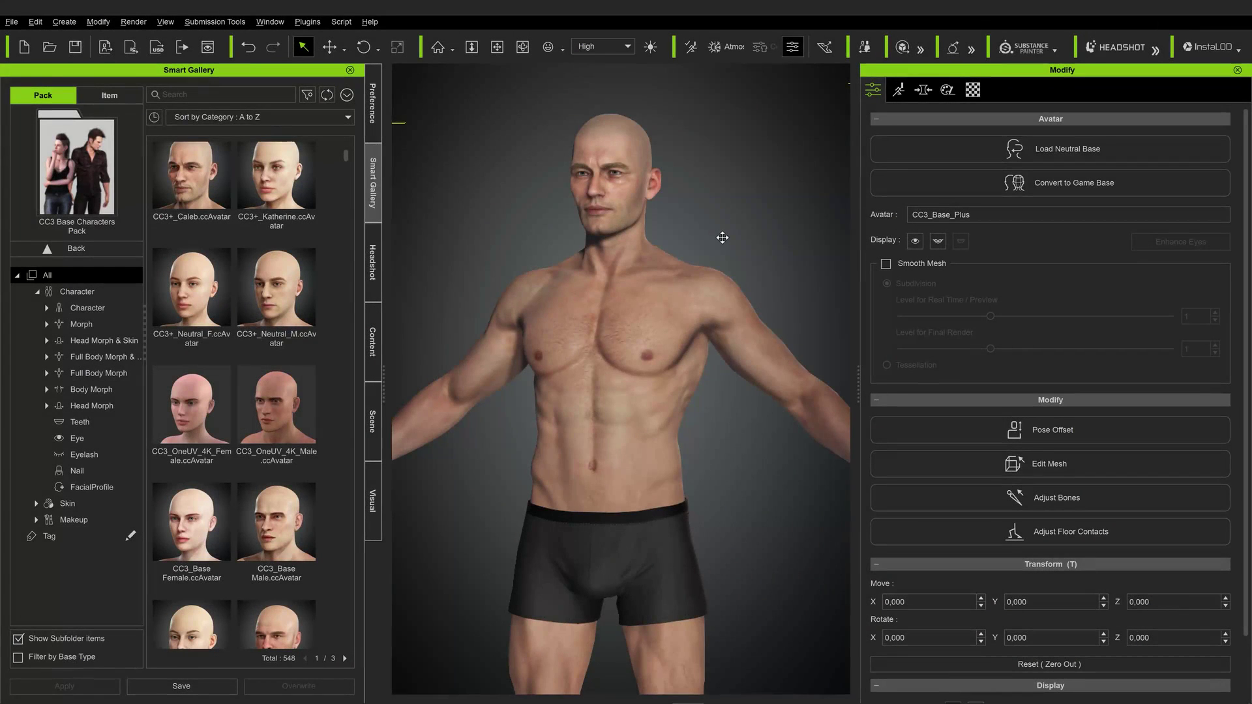
middle_click_drag(723, 238, 714, 259)
scroll(704, 248, "up", 1)
left_click(704, 248)
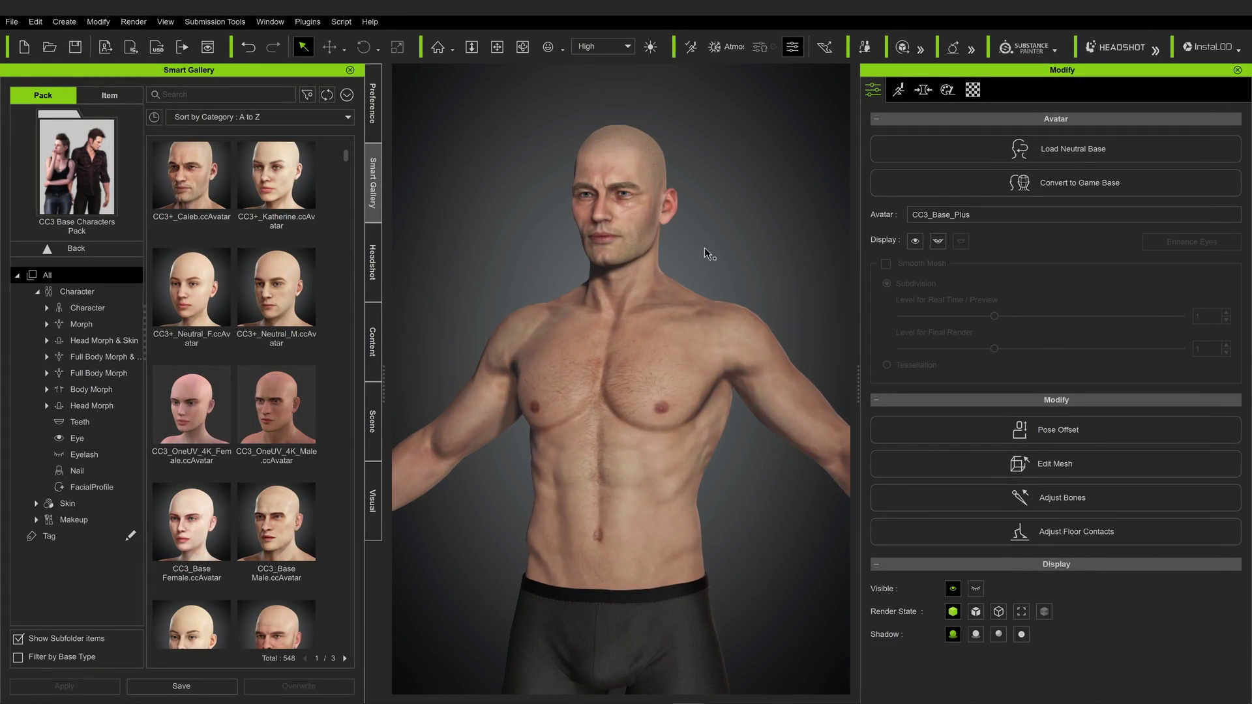
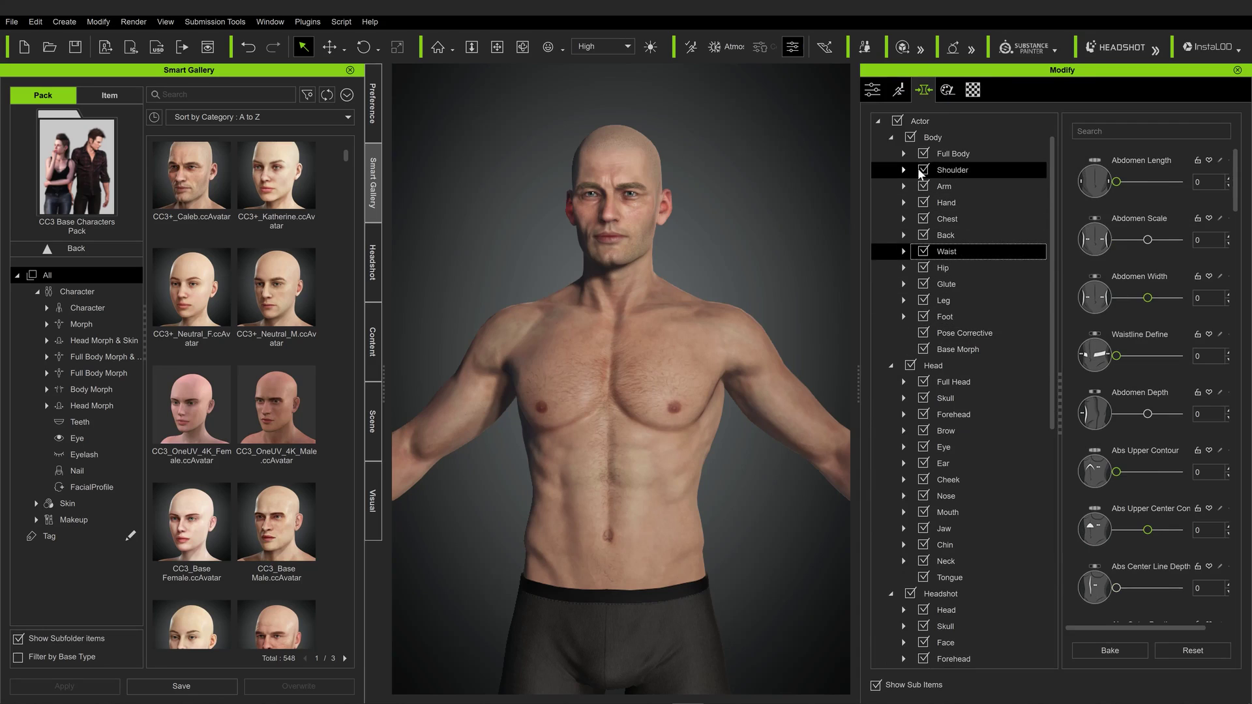
Display the Full Body morphs, give the viewport more room and frame the character from head to feet.
left_click(937, 156)
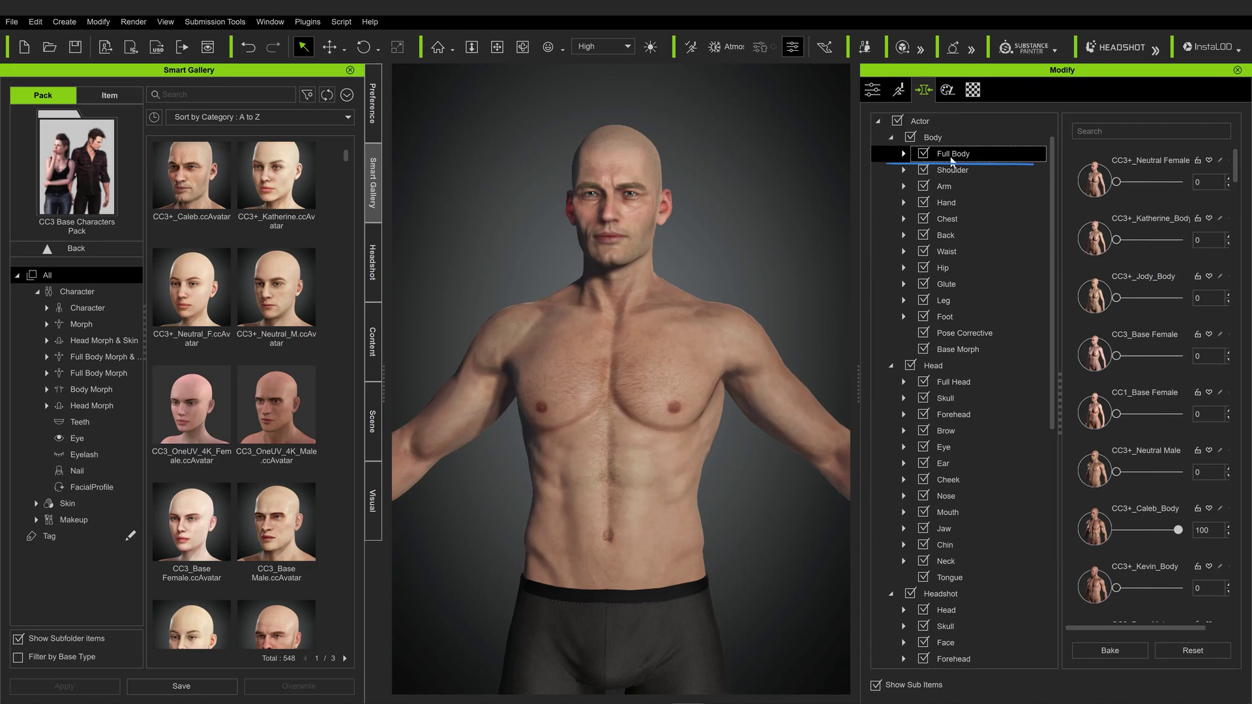
scroll(718, 384, "down", 4)
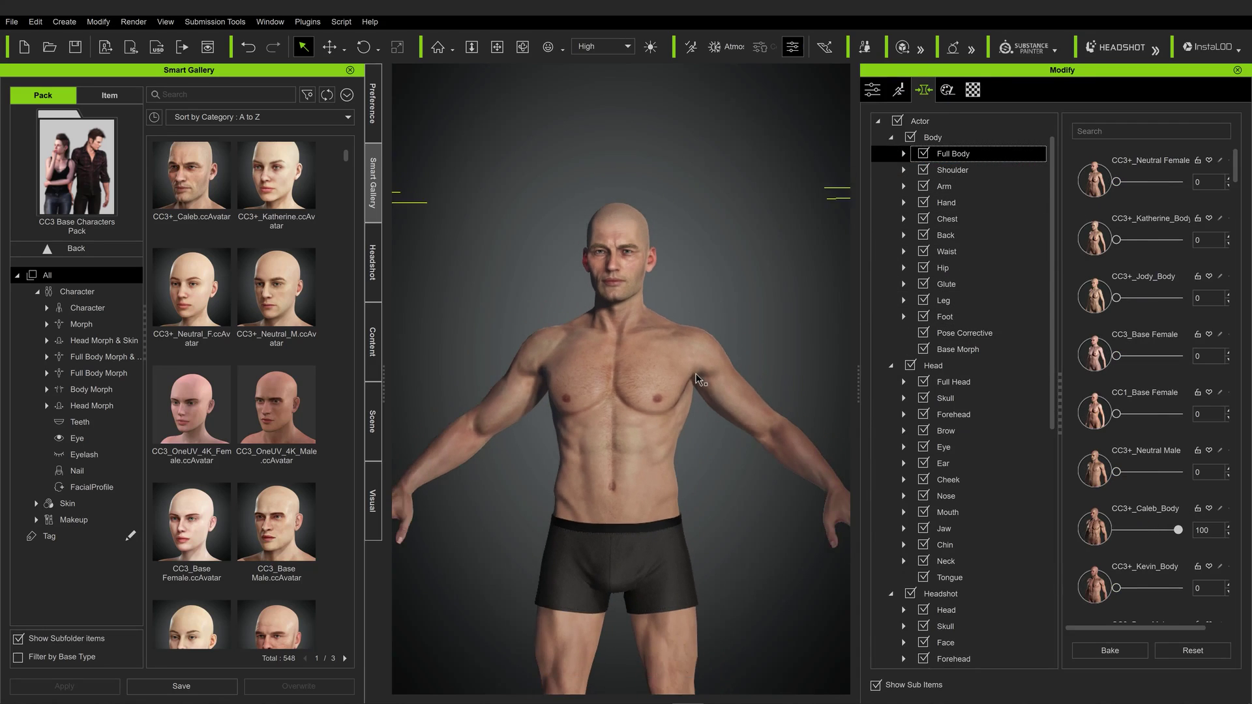
right_click_drag(623, 373, 613, 367, "alt")
left_click_drag(613, 367, 620, 281, "alt")
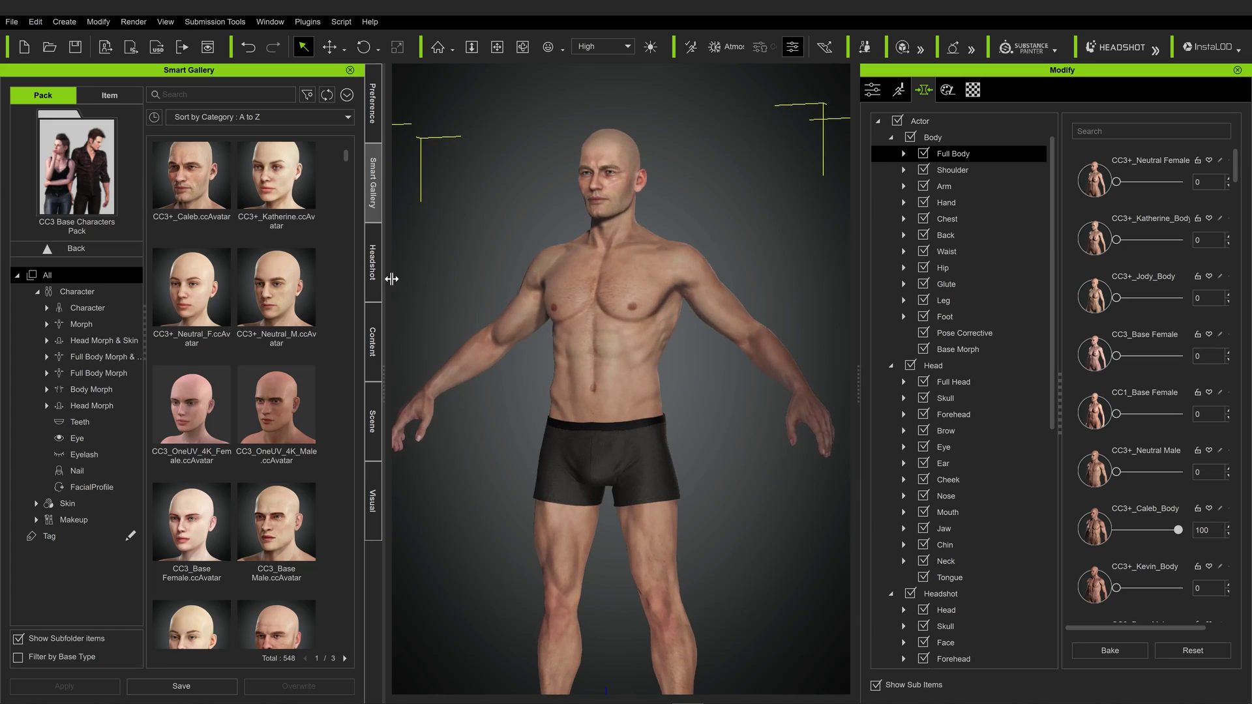
left_click_drag(392, 278, 373, 280)
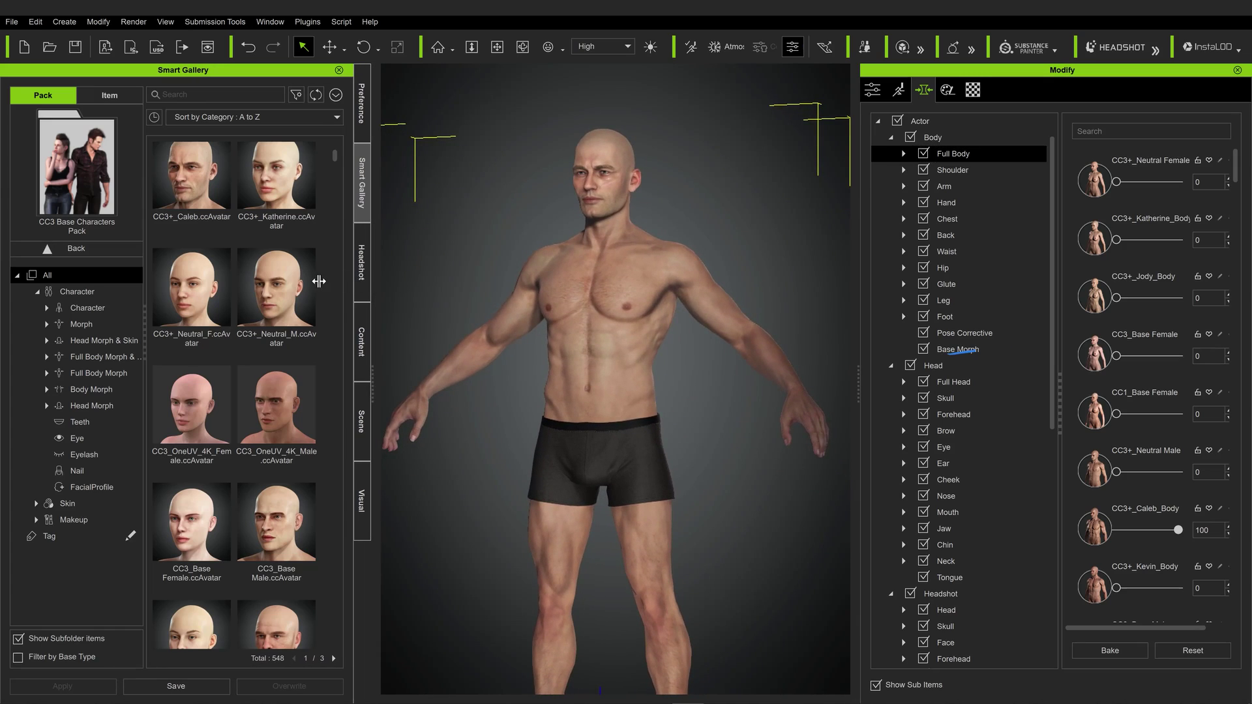
scroll(657, 225, "down", 4)
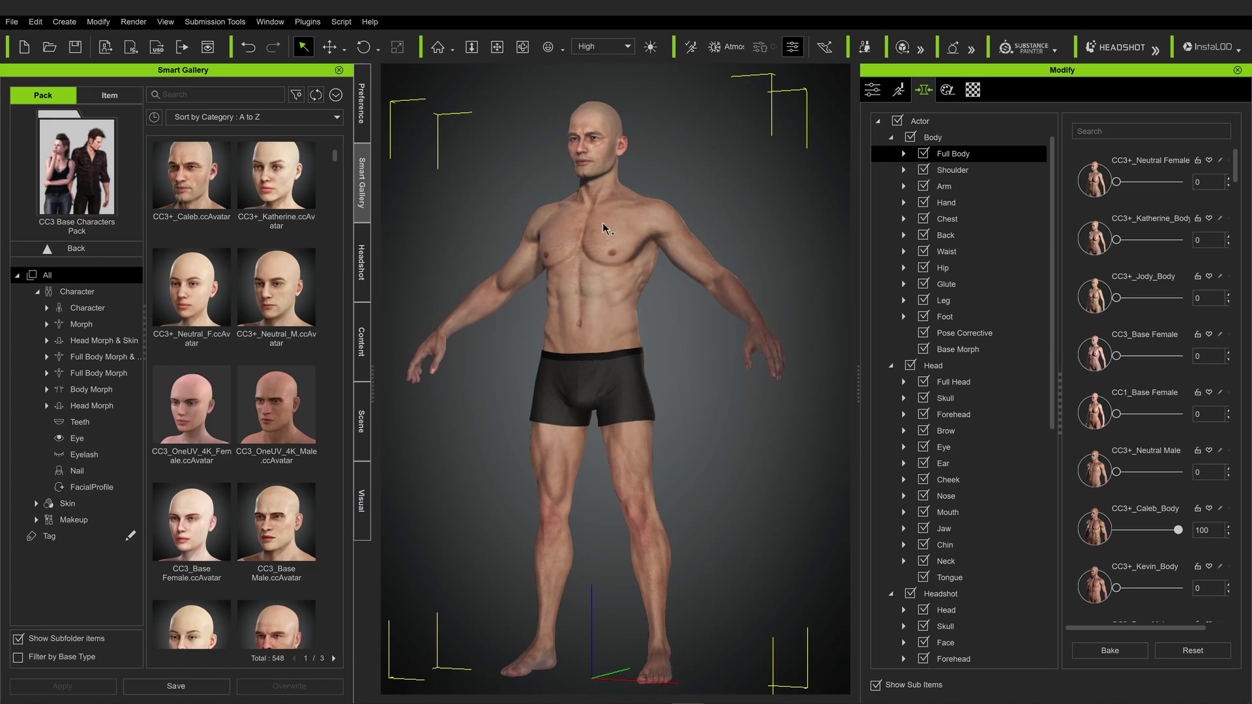
Try the CC3+_Jody_Body full-body morph at 100 and return it to 0.
scroll(1090, 285, "down", 3)
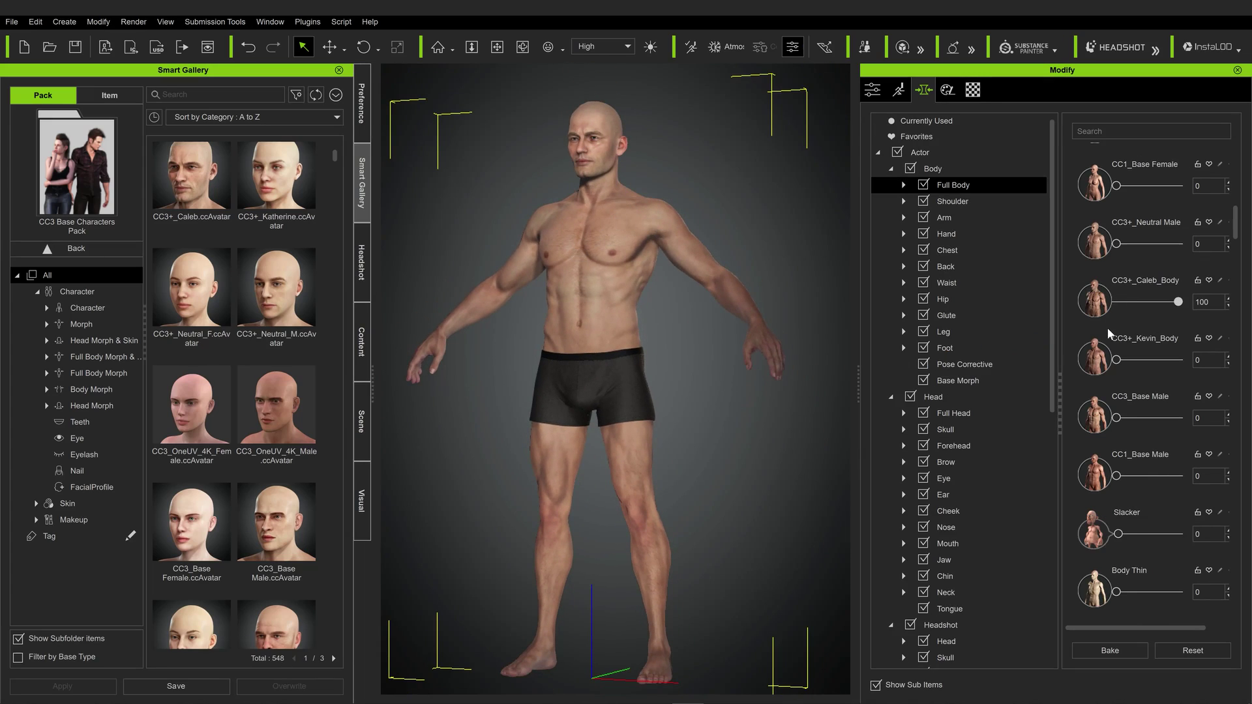
scroll(1123, 336, "up", 3)
left_click_drag(1116, 233, 1235, 239)
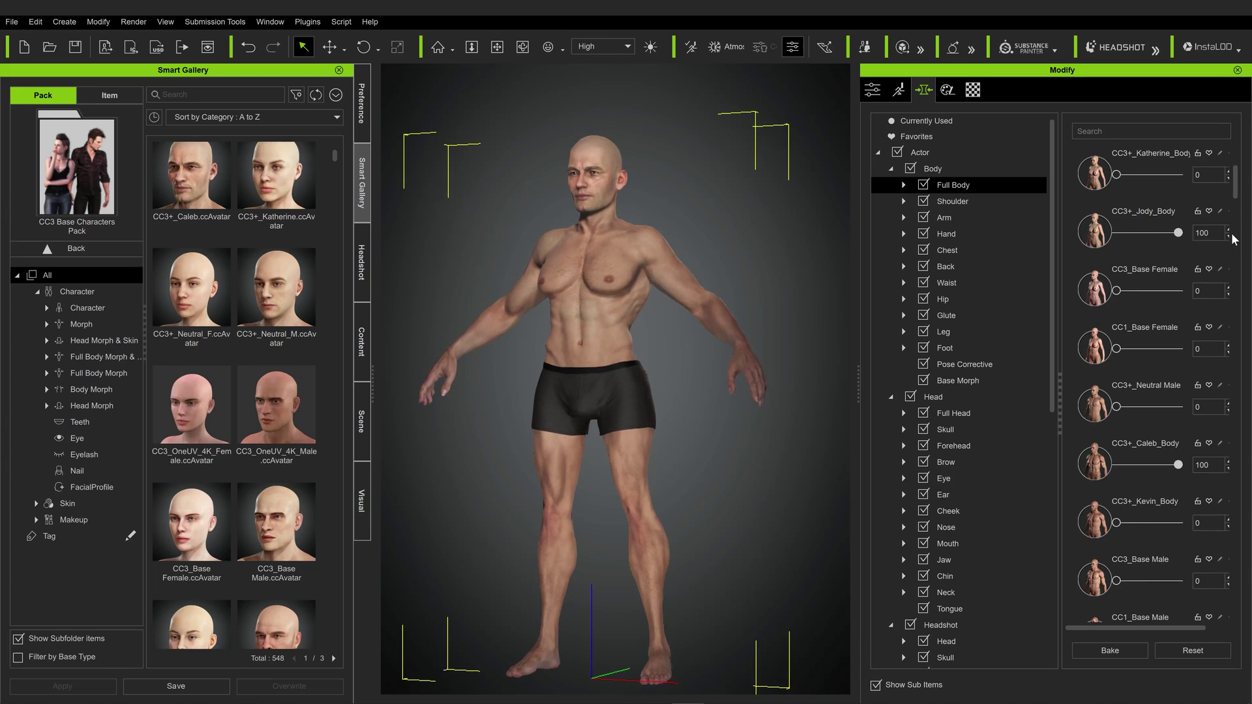
left_click_drag(1232, 235, 1006, 229)
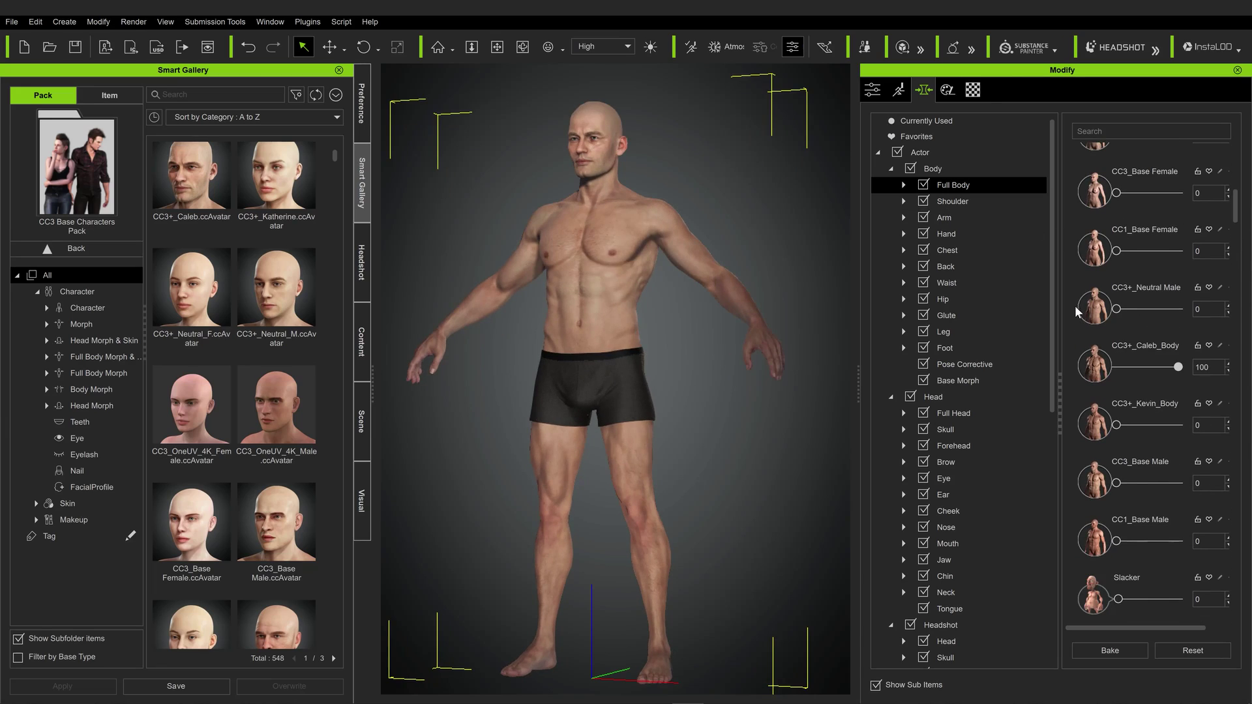
Test the CC3+_Caleb_Body and CC3+_Kevin_Body morphs, returning them to 100 and 0.
scroll(1072, 307, "down", 2)
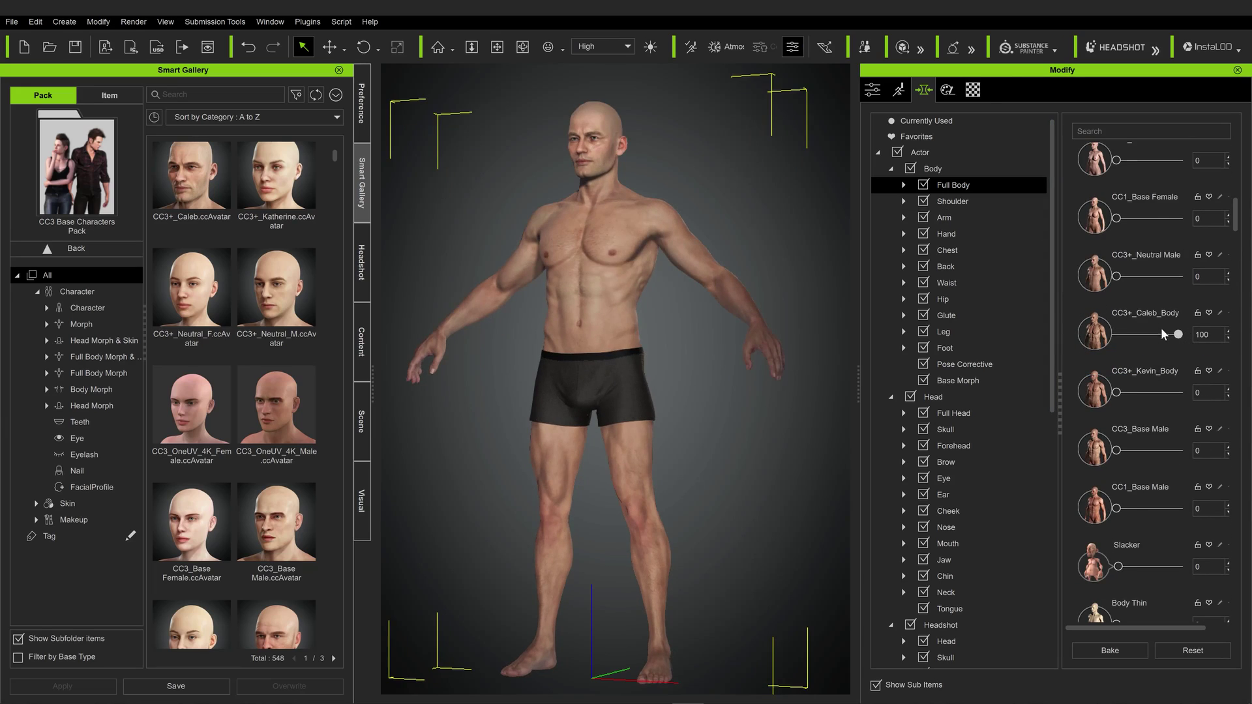
mouse_move(1181, 335)
left_mouse_down()
mouse_move(1039, 329)
mouse_move(1177, 335)
left_mouse_up()
scroll(1100, 324, "down", 2)
mouse_move(1119, 295)
left_mouse_down()
mouse_move(1176, 304)
mouse_move(1115, 302)
left_mouse_up()
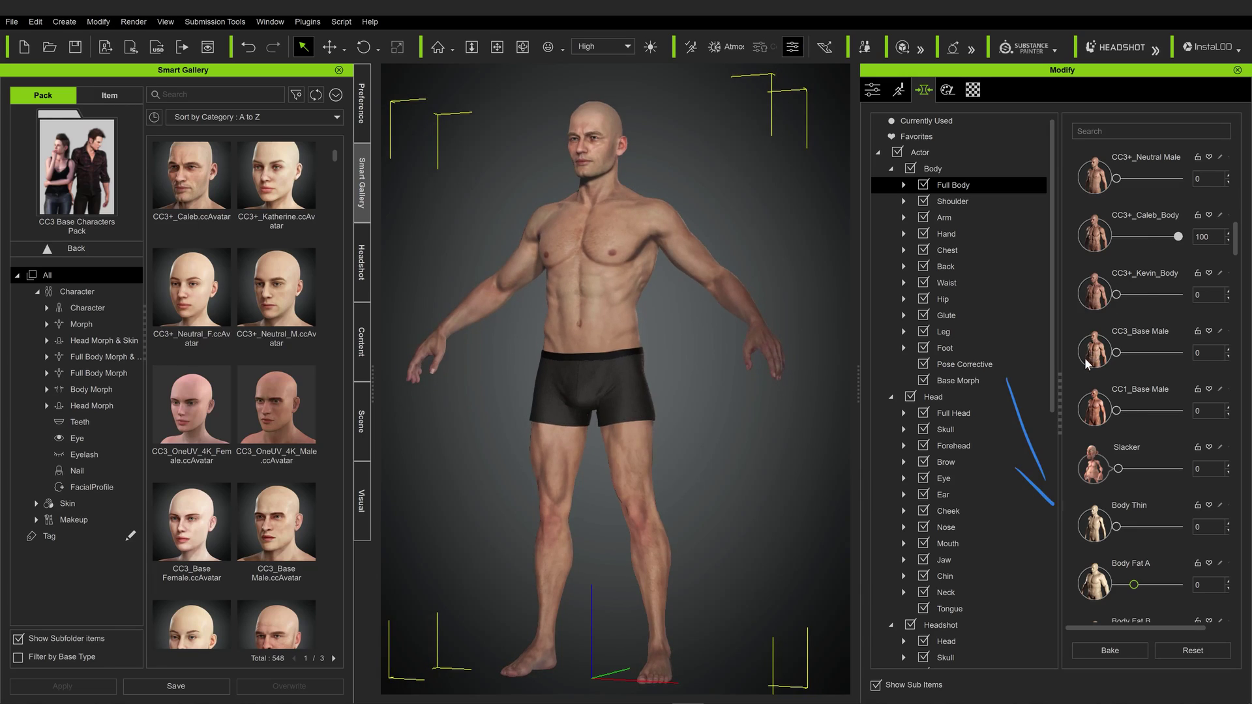
Test the Body Thin morph on the character and return it to 0.
scroll(1077, 377, "down", 2)
scroll(1077, 359, "down", 3)
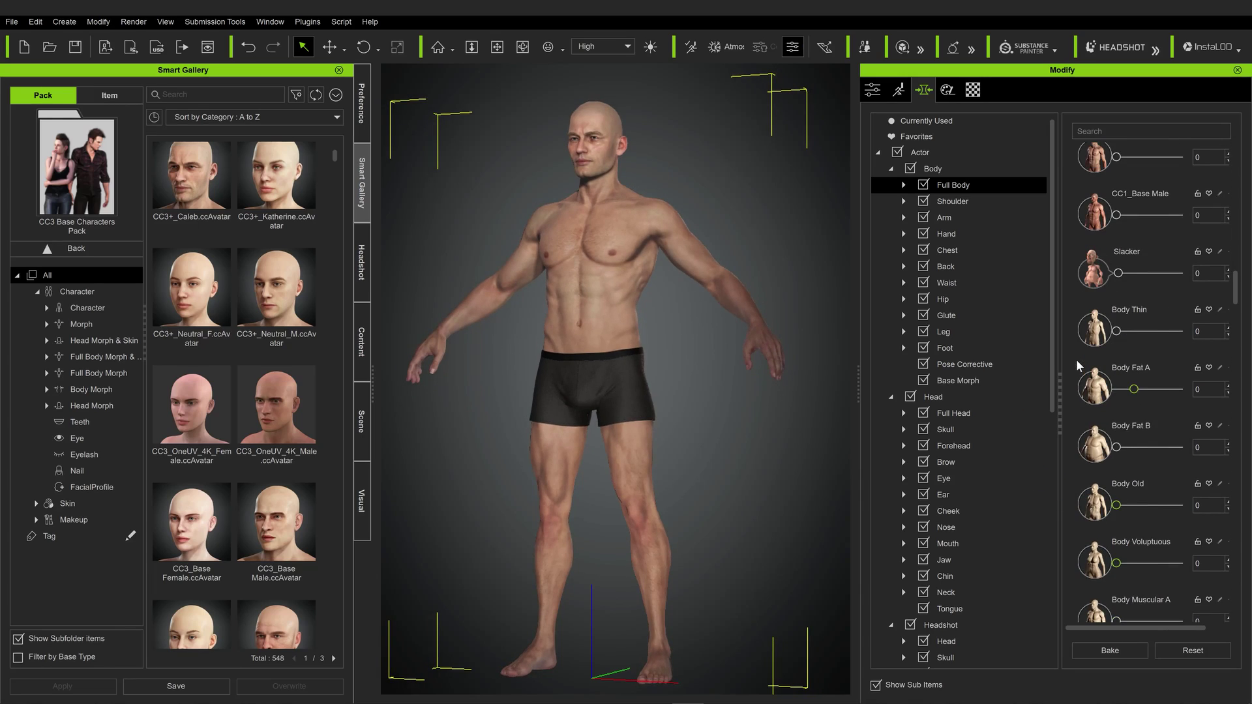
scroll(1111, 300, "down", 1)
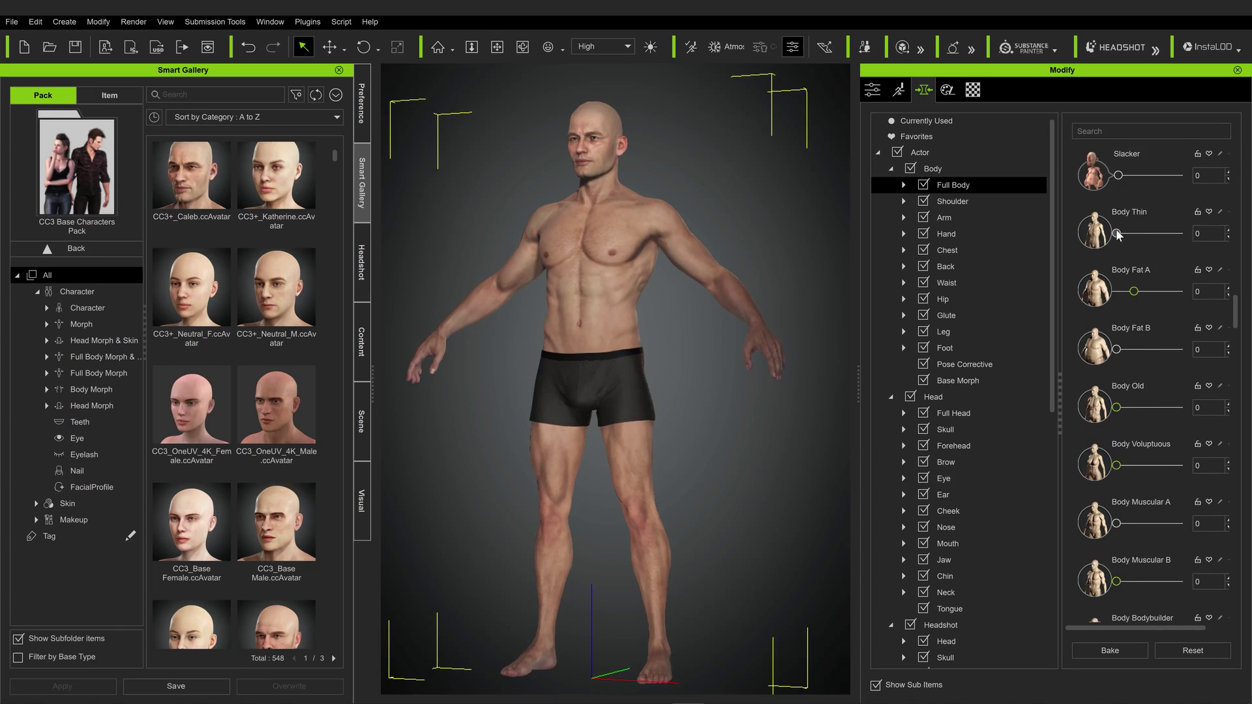
mouse_move(1117, 232)
left_mouse_down()
mouse_move(1167, 234)
mouse_move(1113, 234)
left_mouse_up()
scroll(1072, 315, "down", 3)
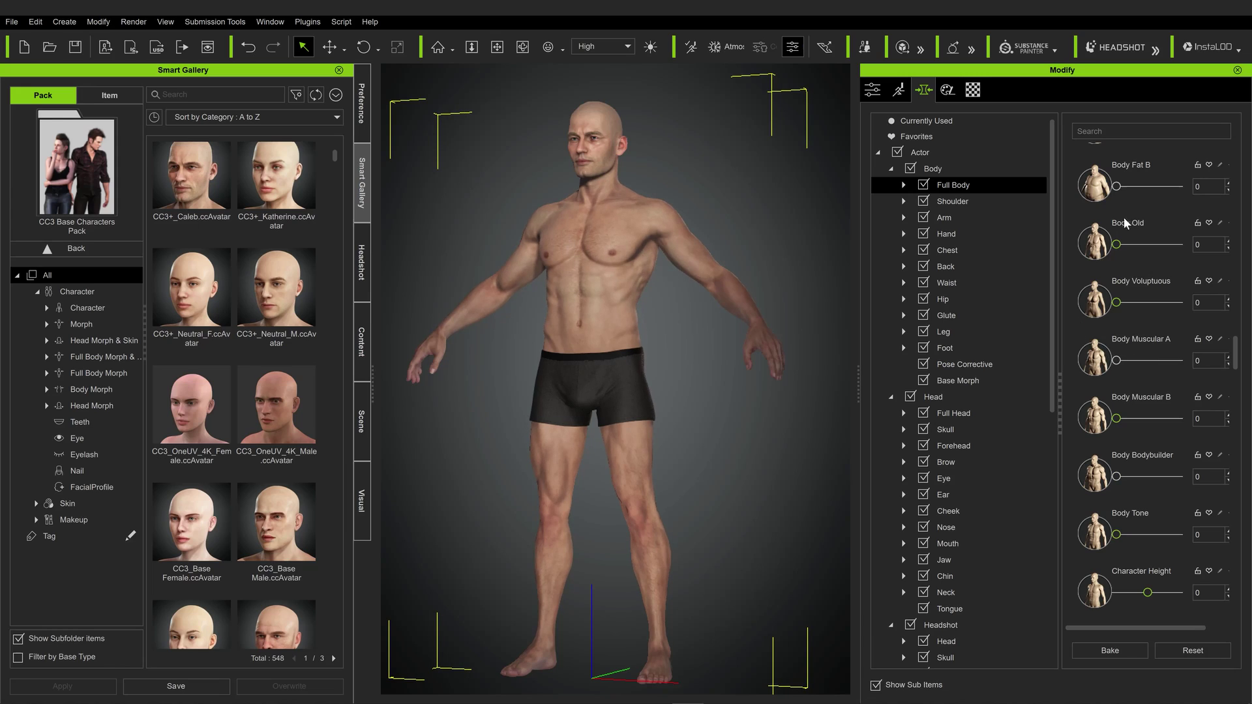
Test the Character Height morph and return it to 0.
scroll(1138, 281, "down", 5)
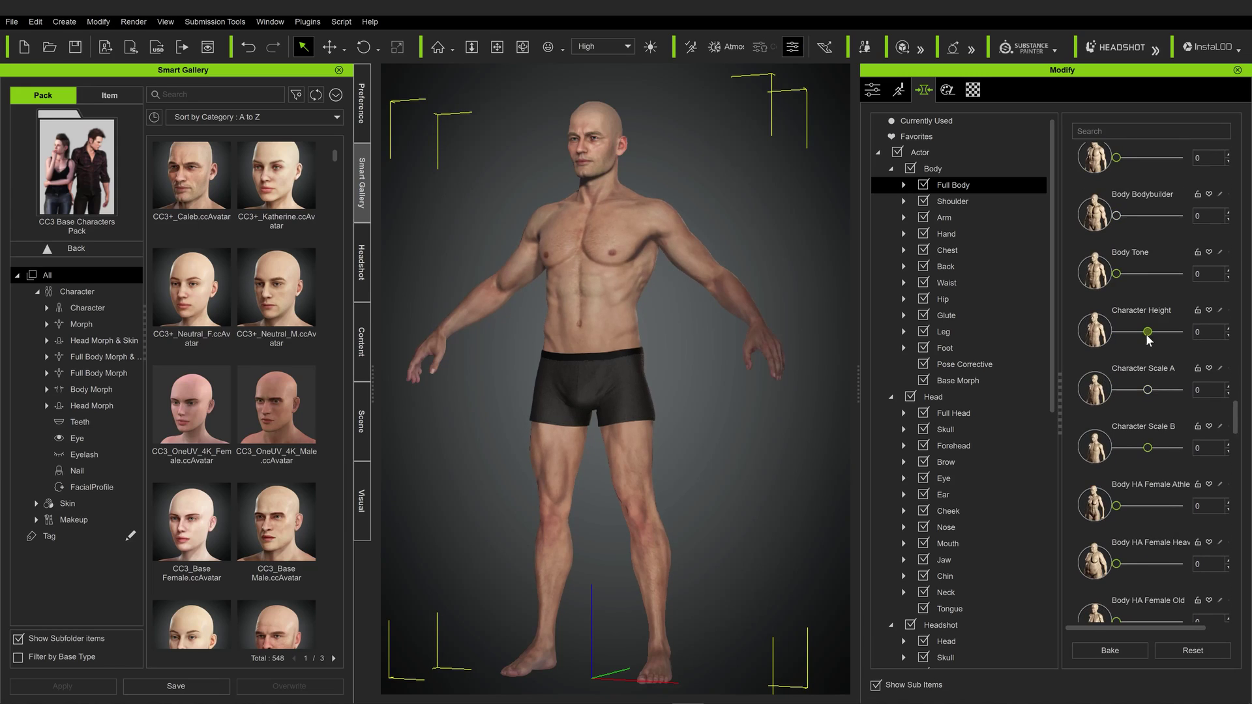
left_click_drag(1149, 334, 1148, 333)
scroll(1088, 427, "down", 3)
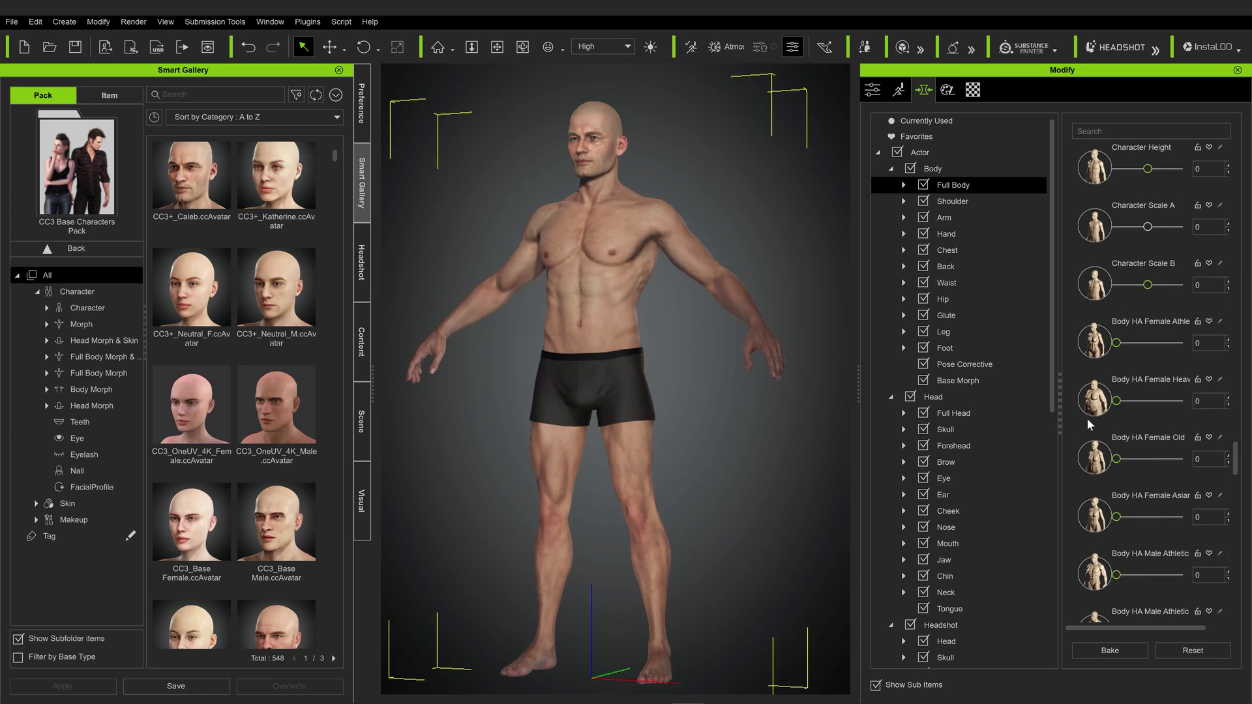
Set the character's Shoulder Scale to 29 and Chest Width to 18.
left_click(955, 203)
left_click_drag(1148, 182, 1144, 183)
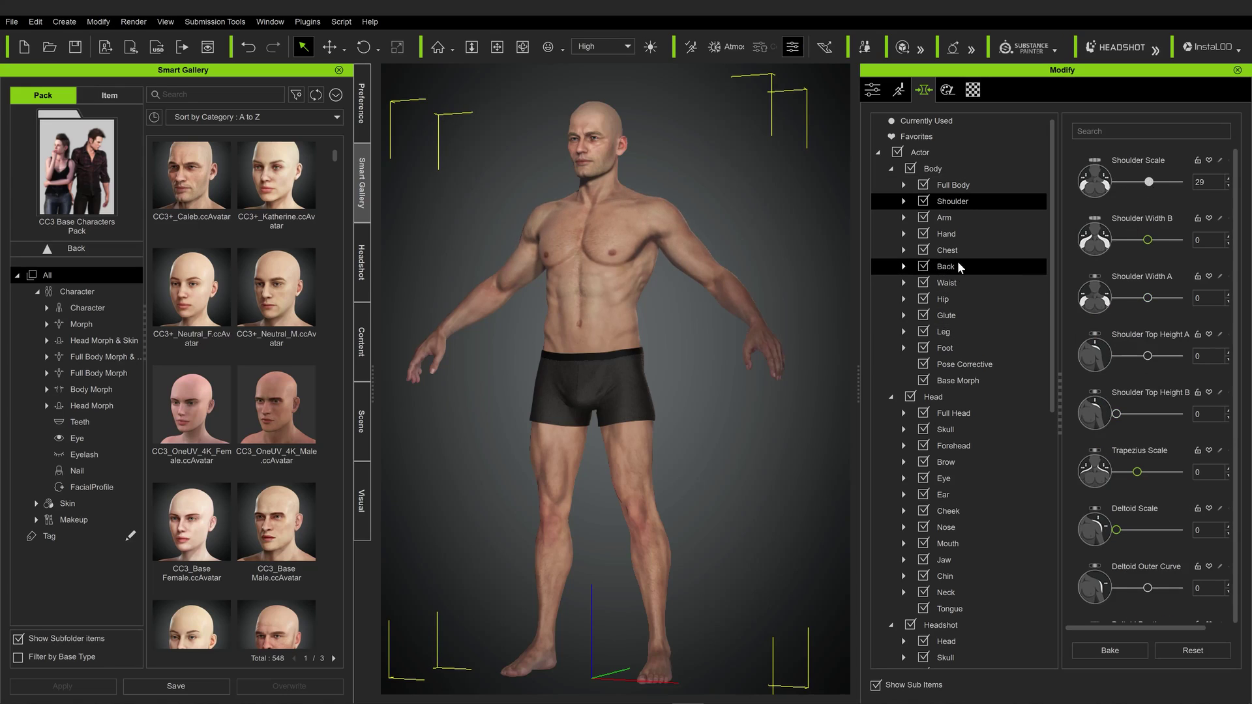
left_click(1016, 247)
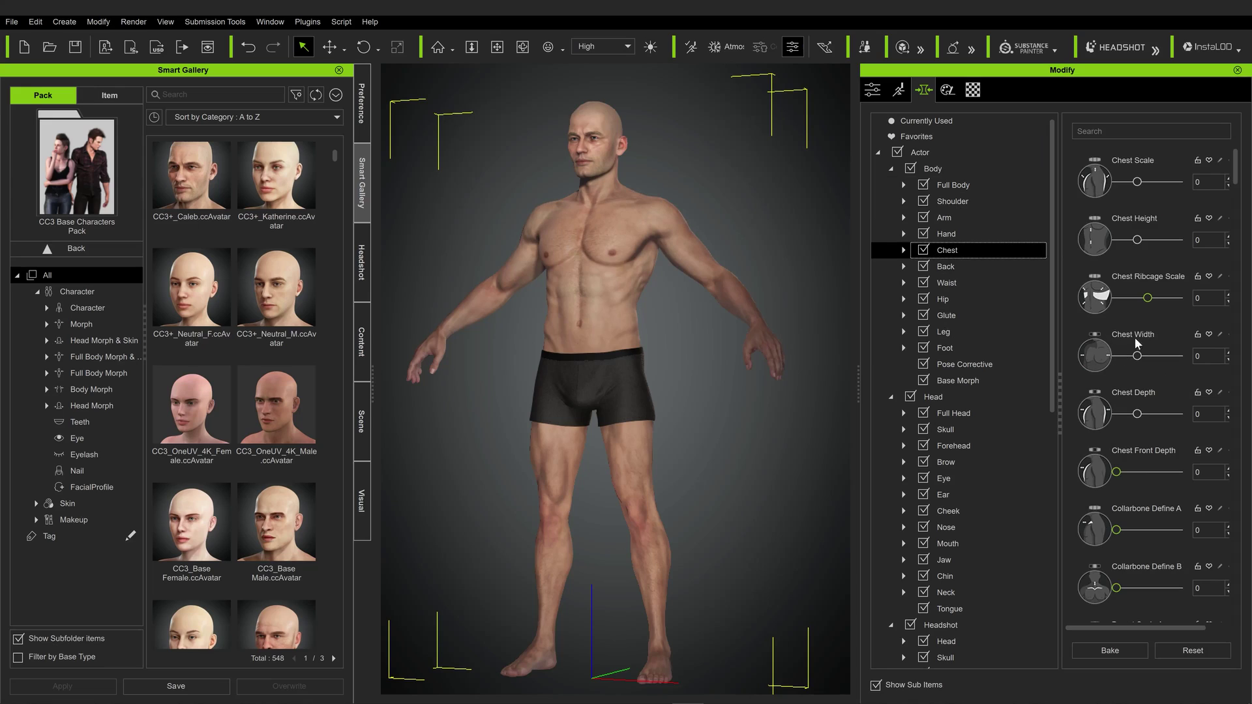
left_click_drag(1137, 360, 1146, 360)
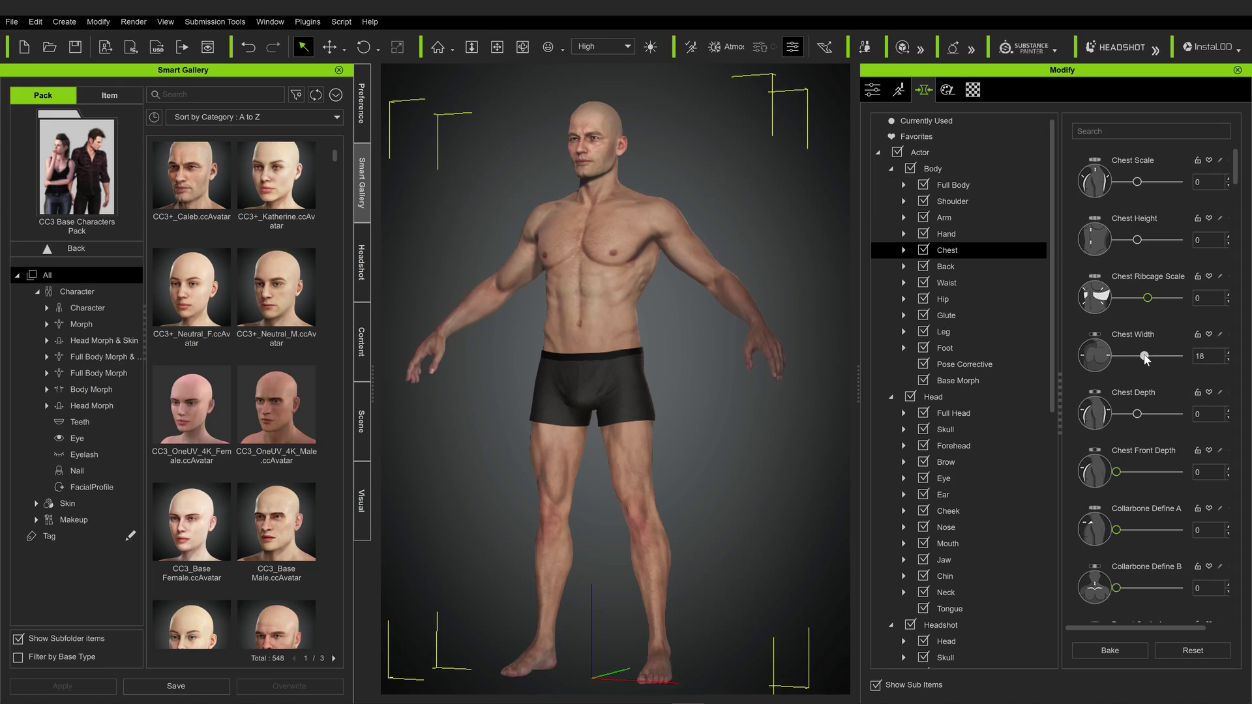
Set the waist's Abdomen Scale to 25 and Abdomen Length to 18.
left_click(956, 283)
left_click_drag(1154, 240, 1157, 243)
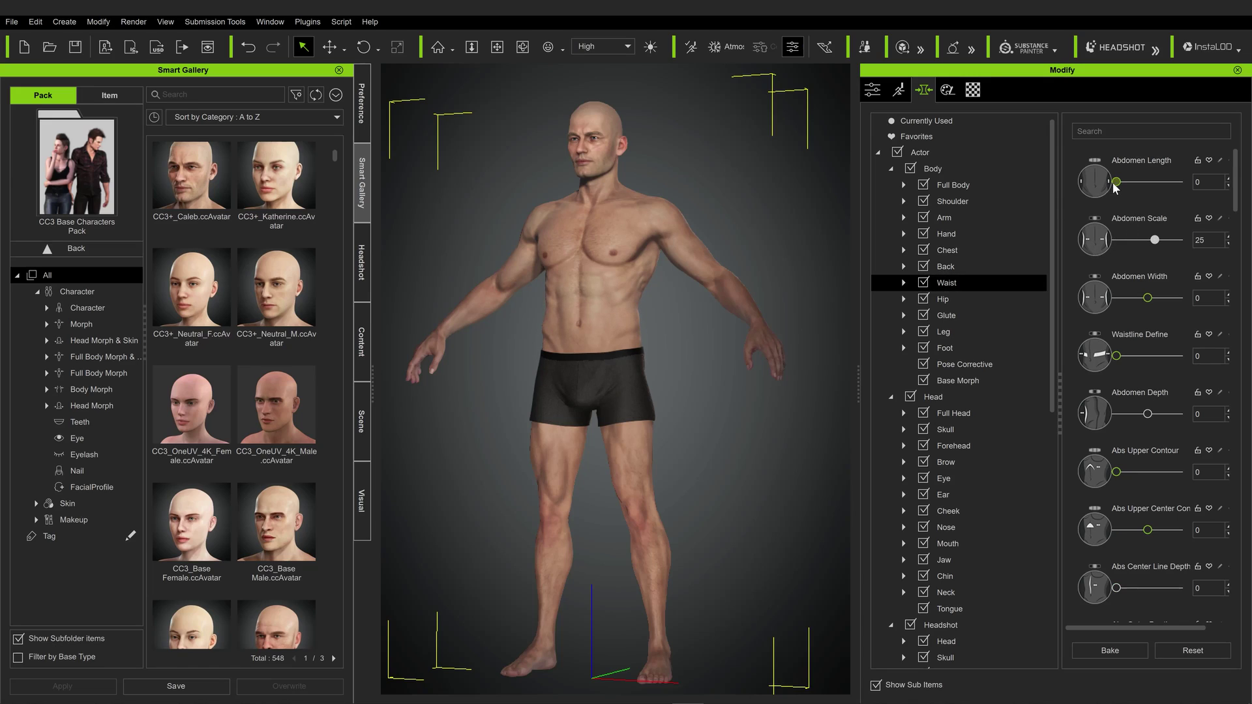
left_click_drag(1117, 183, 1127, 188)
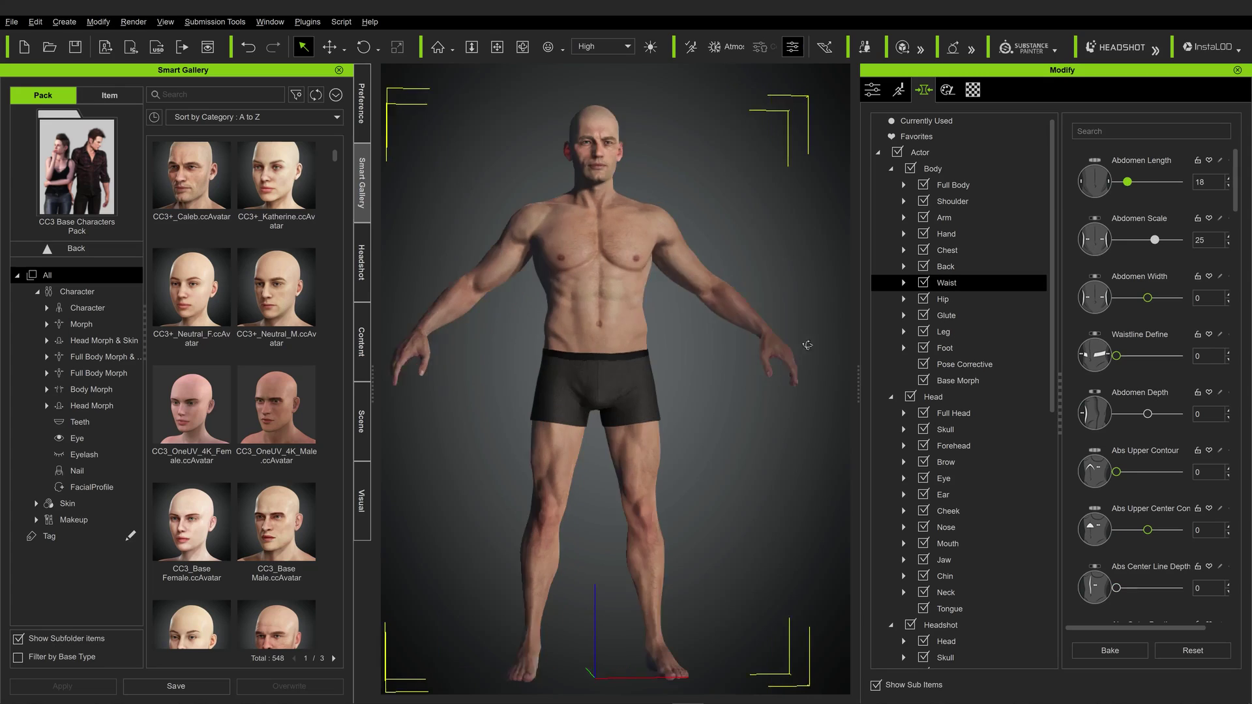
Test the Waistline Define morph, return it to 0 and look through the remaining abdomen morphs.
left_click_drag(1117, 356, 1075, 360)
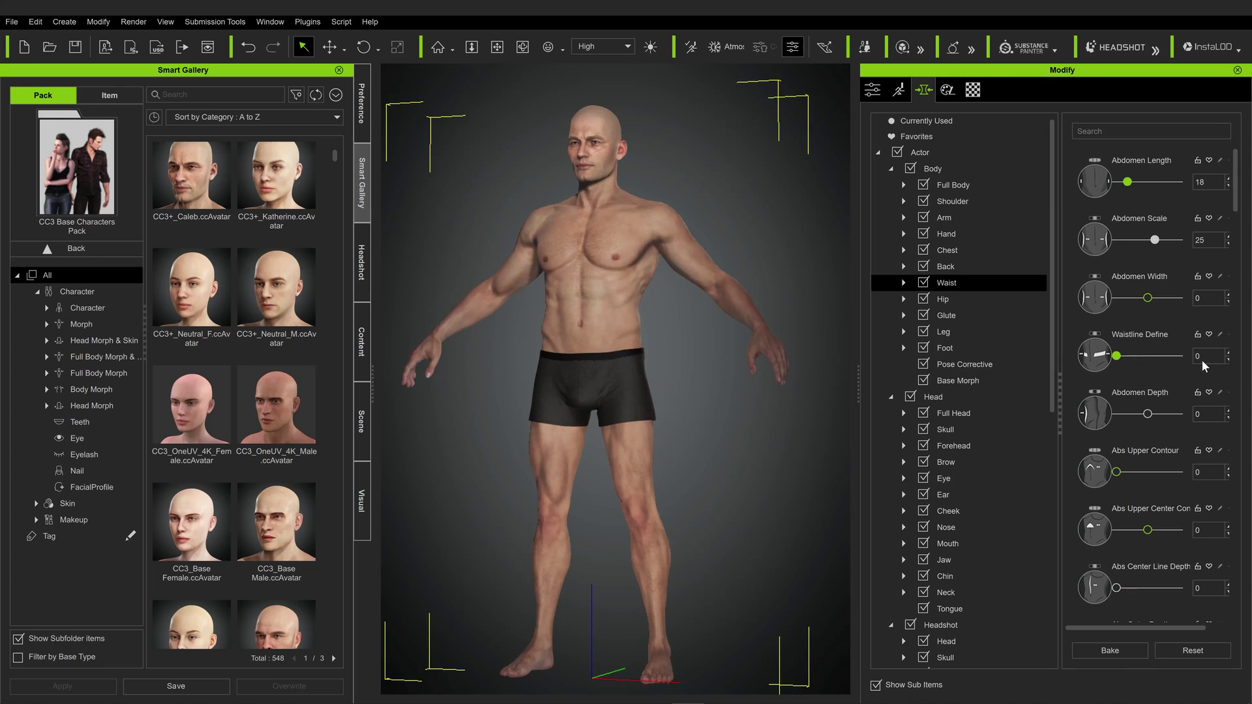
scroll(1075, 401, "down", 1)
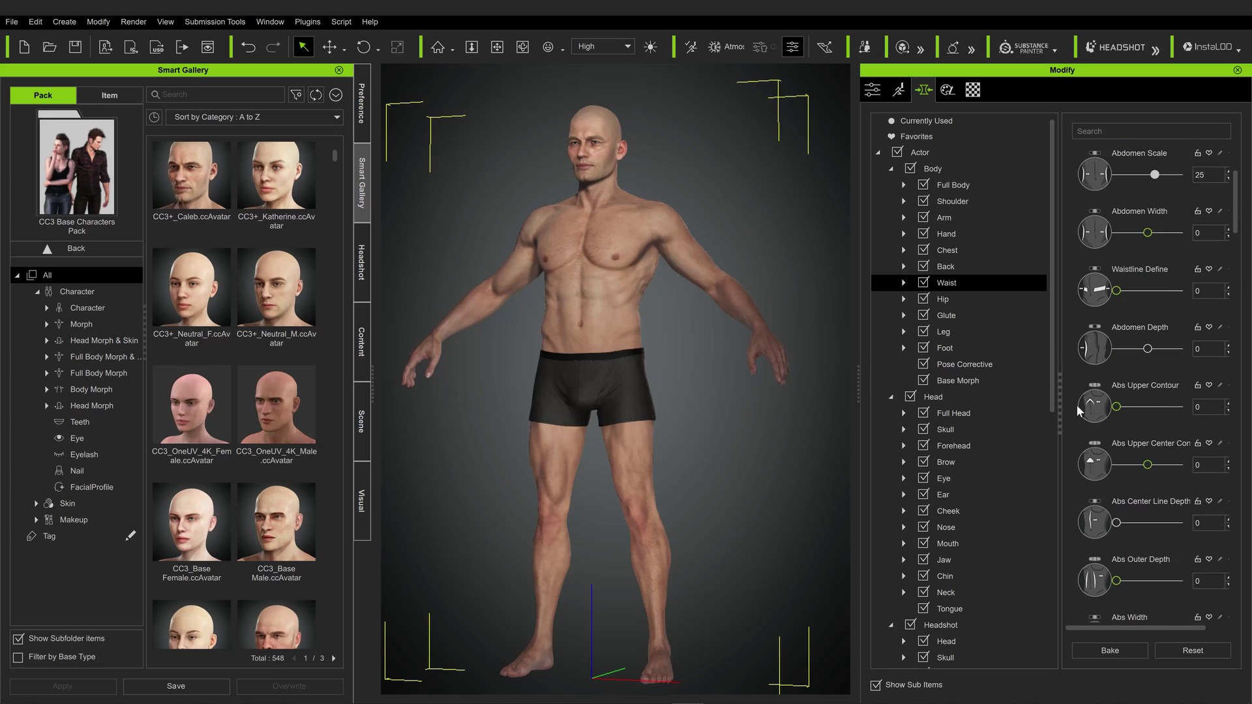
scroll(1113, 416, "down", 3)
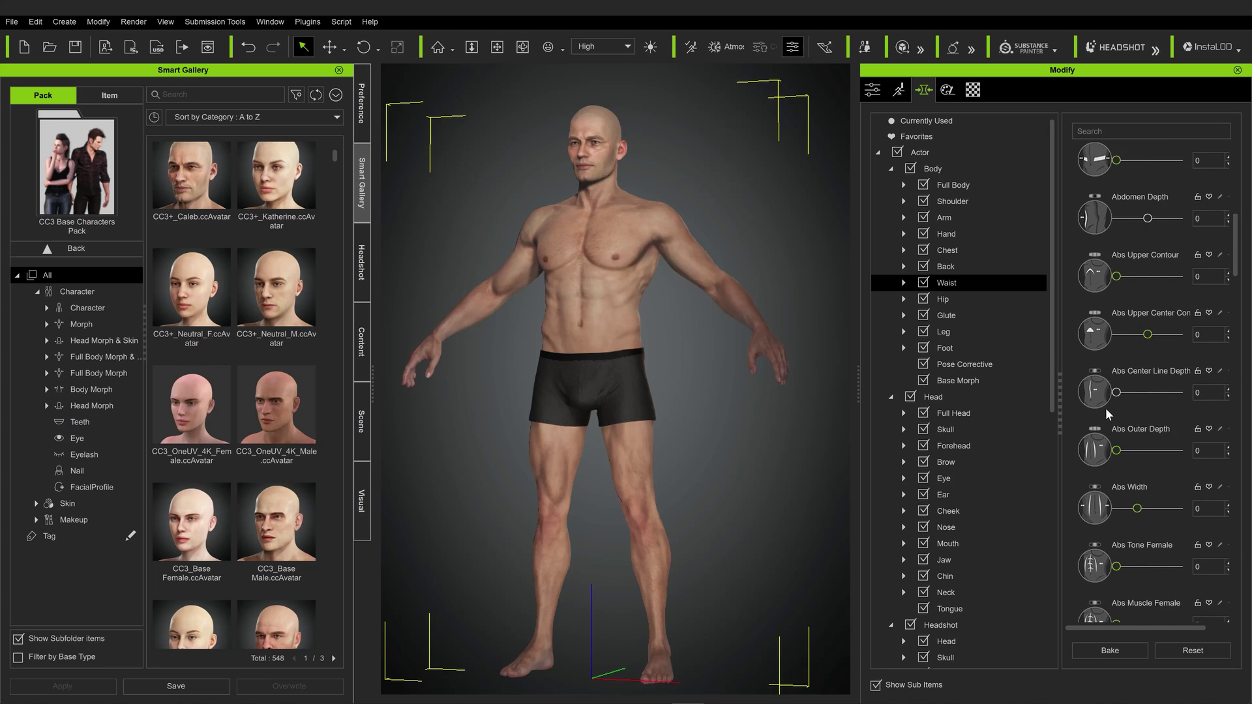
scroll(1083, 414, "down", 2)
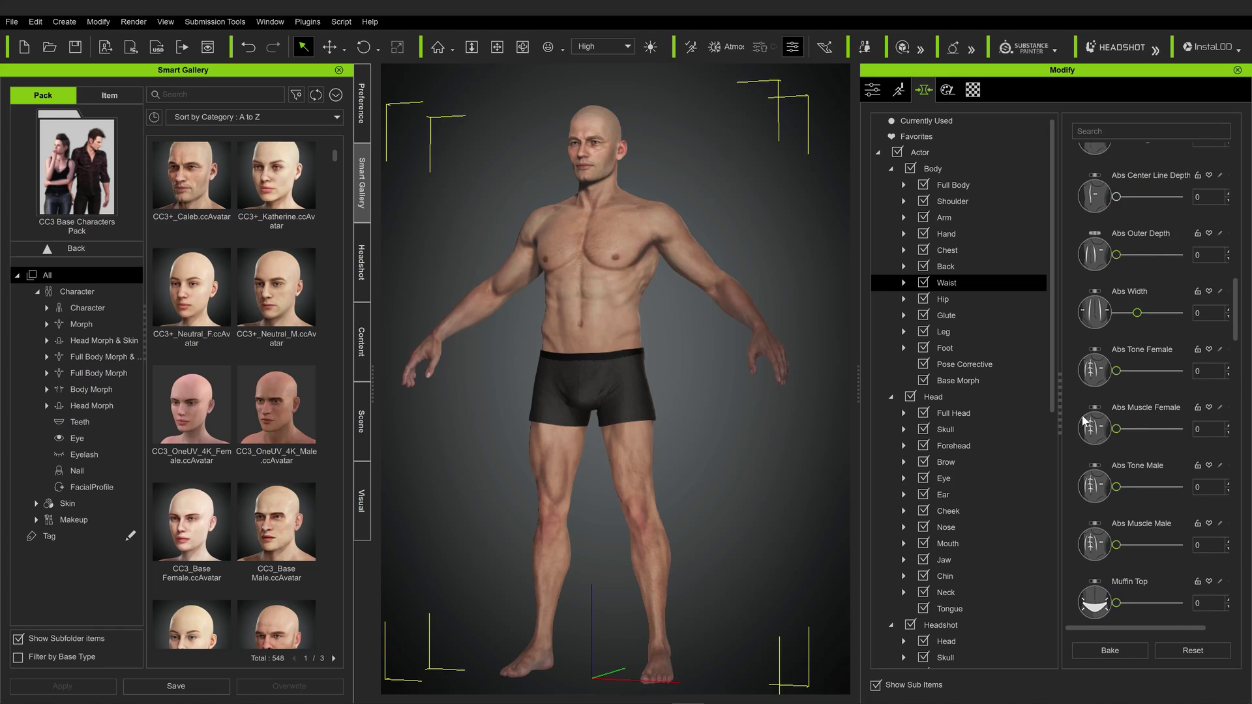
Set the Leg Strong morph to 34 and raise Leg Fat.
left_click(943, 332)
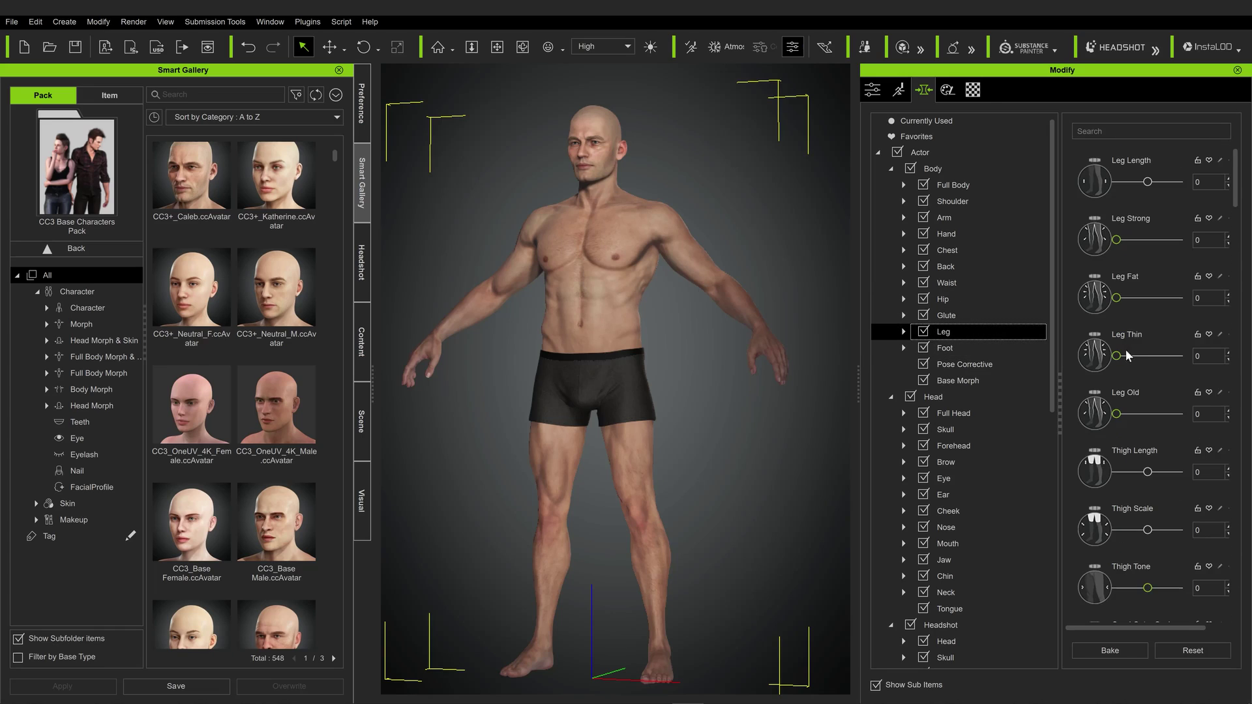
left_click_drag(1117, 240, 1137, 241)
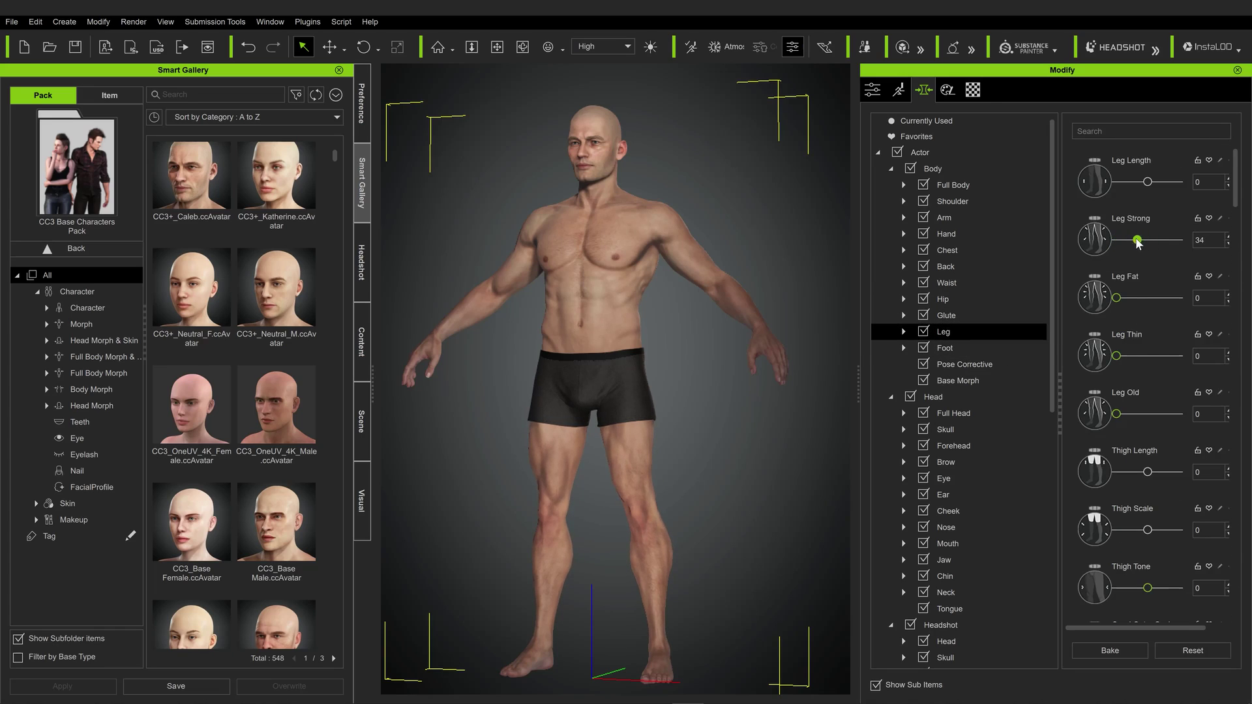
left_click_drag(1116, 298, 1128, 298)
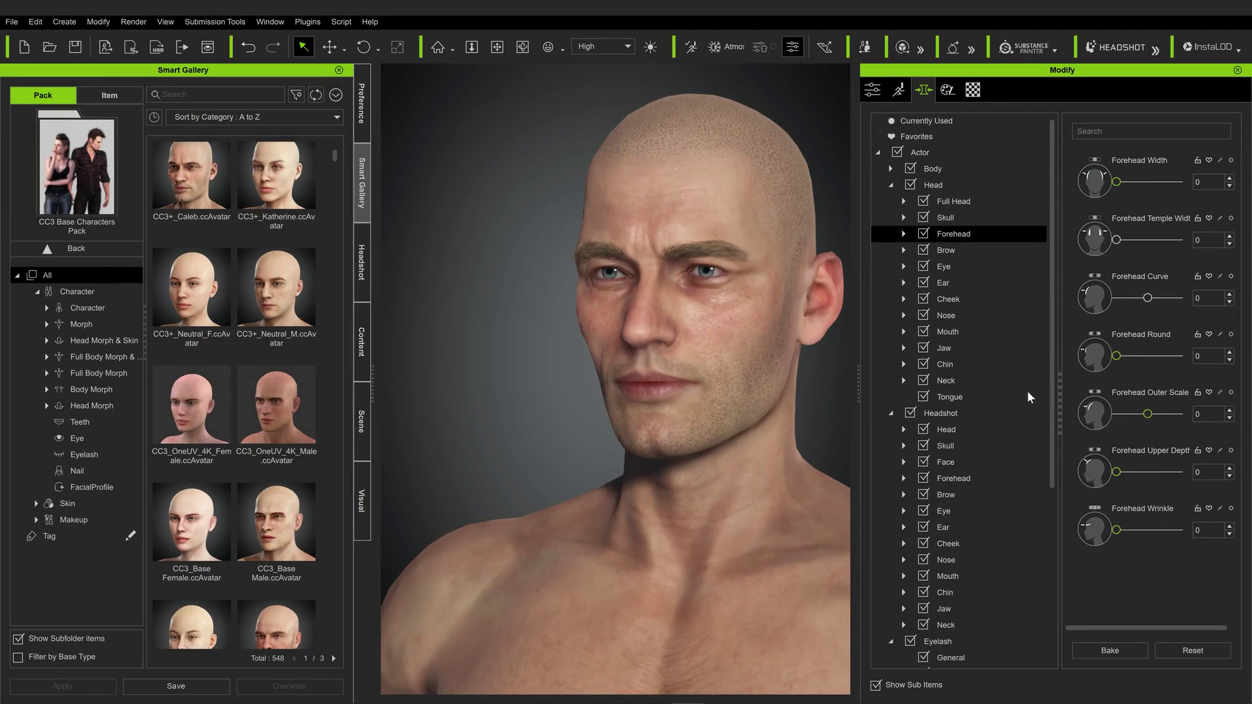
Search the Nose morphs for "Aq", set Aquiline nose to 52 and clear the search.
left_click(947, 315)
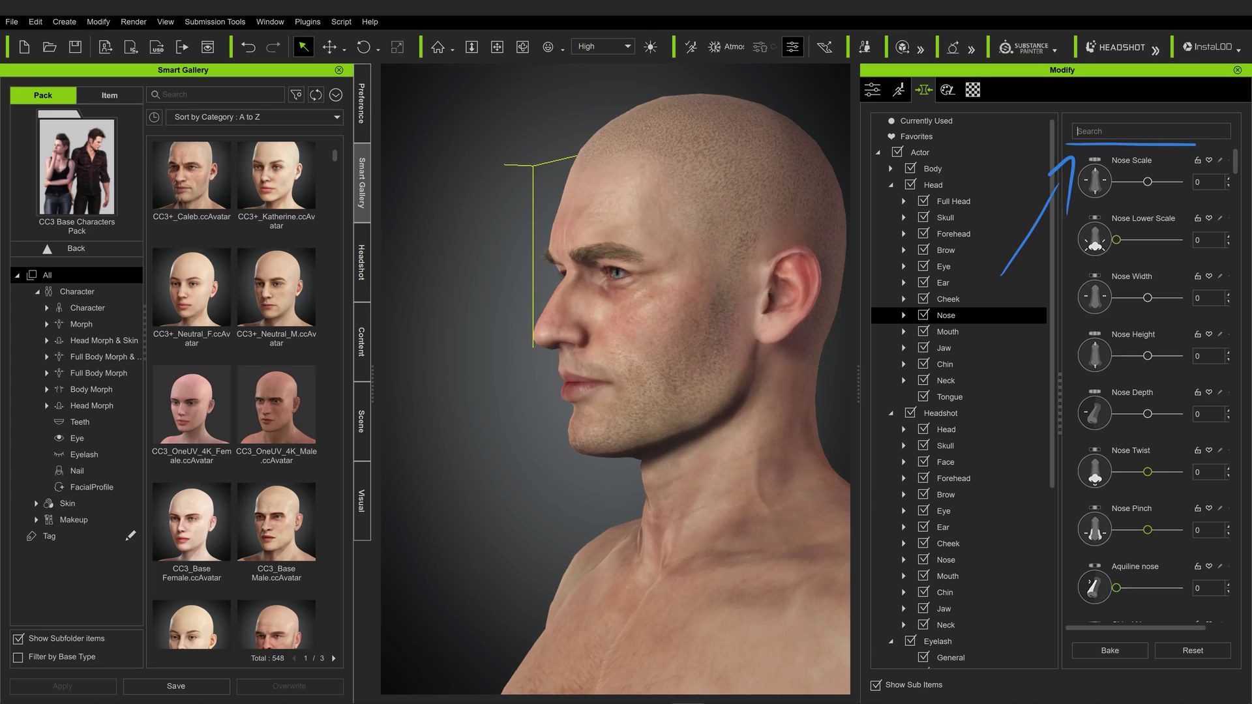
type("Al")
key("BackSpace")
type("q")
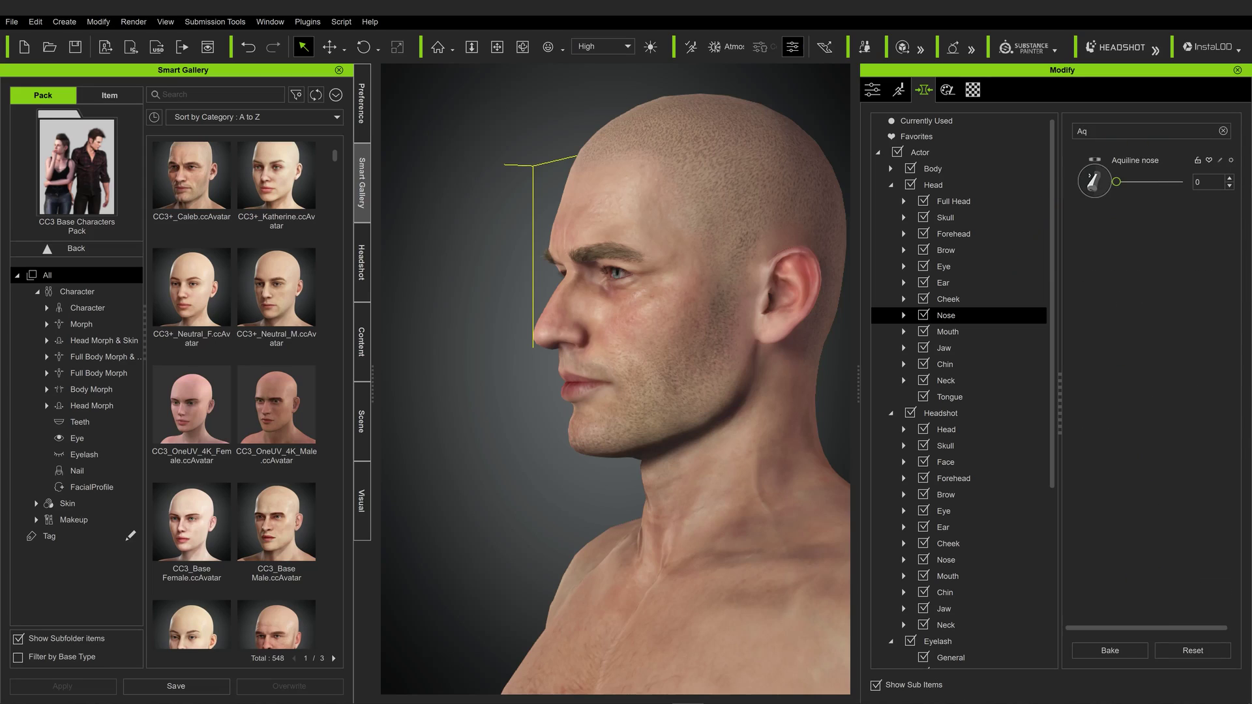
left_click_drag(1116, 182, 1149, 182)
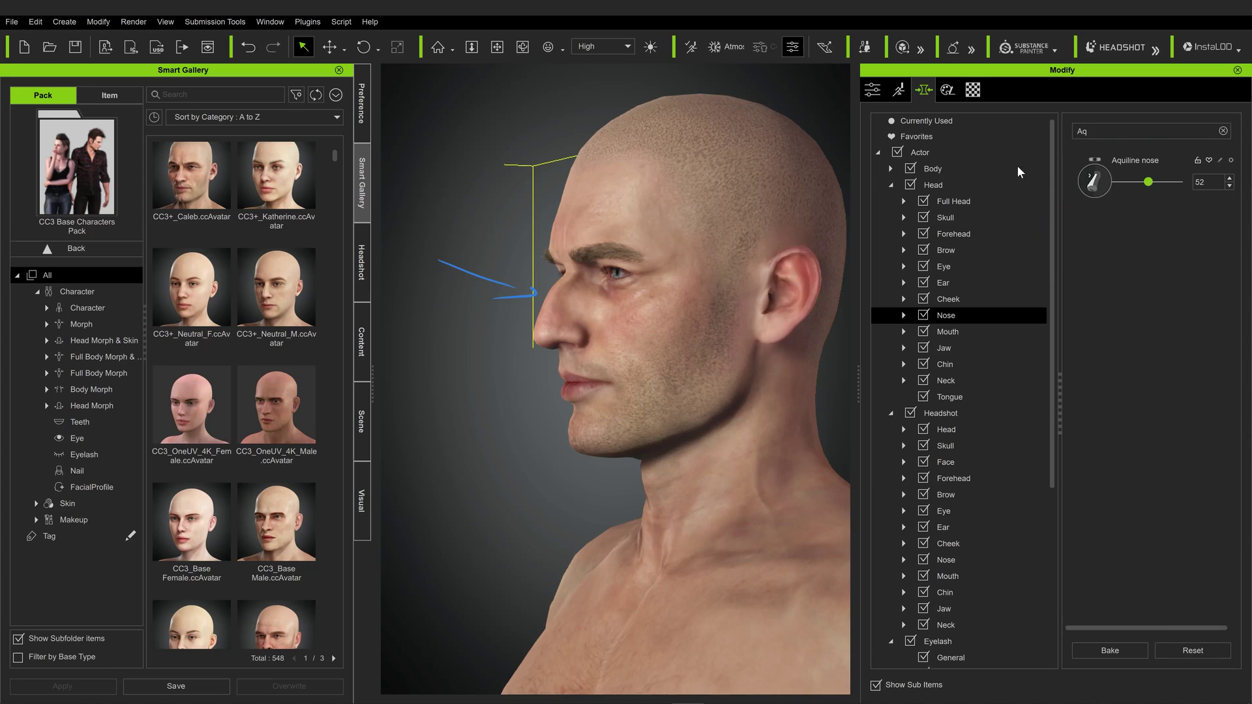
key("BackSpace")
key("BackSpace")
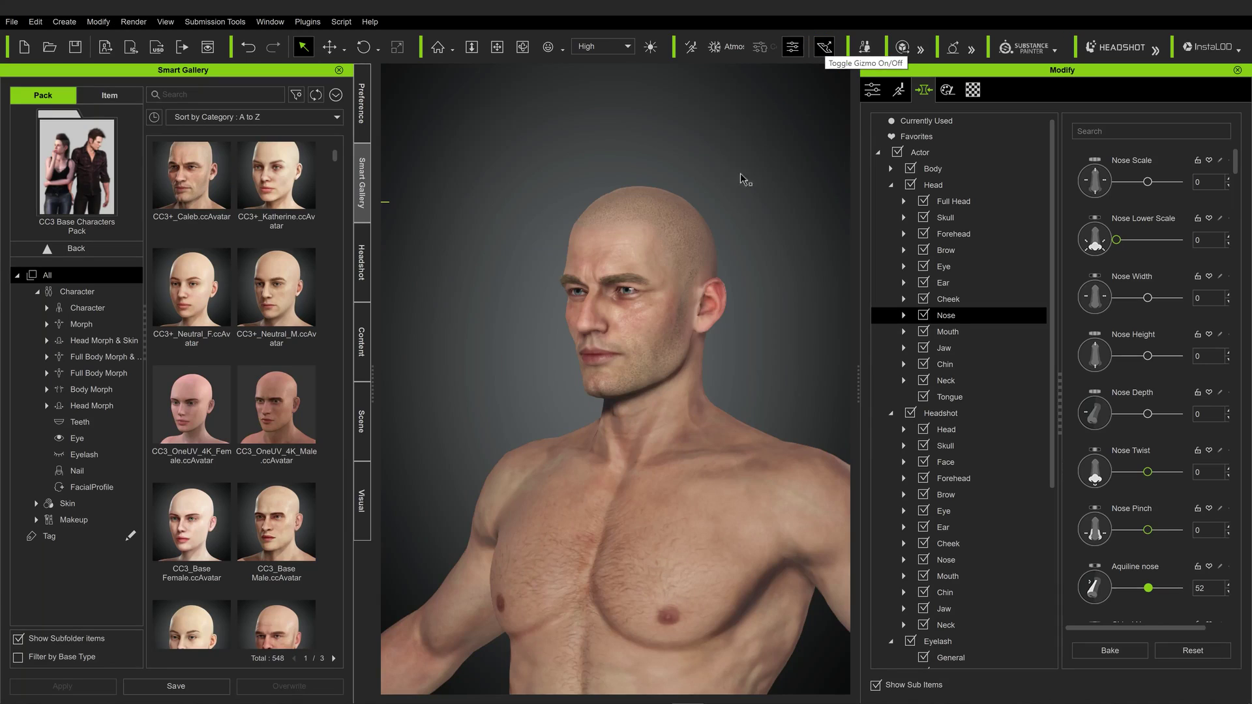
Reshape the ears directly on the model, bringing Ear Angle Out to about -34.
right_click_drag(583, 448, 730, 477)
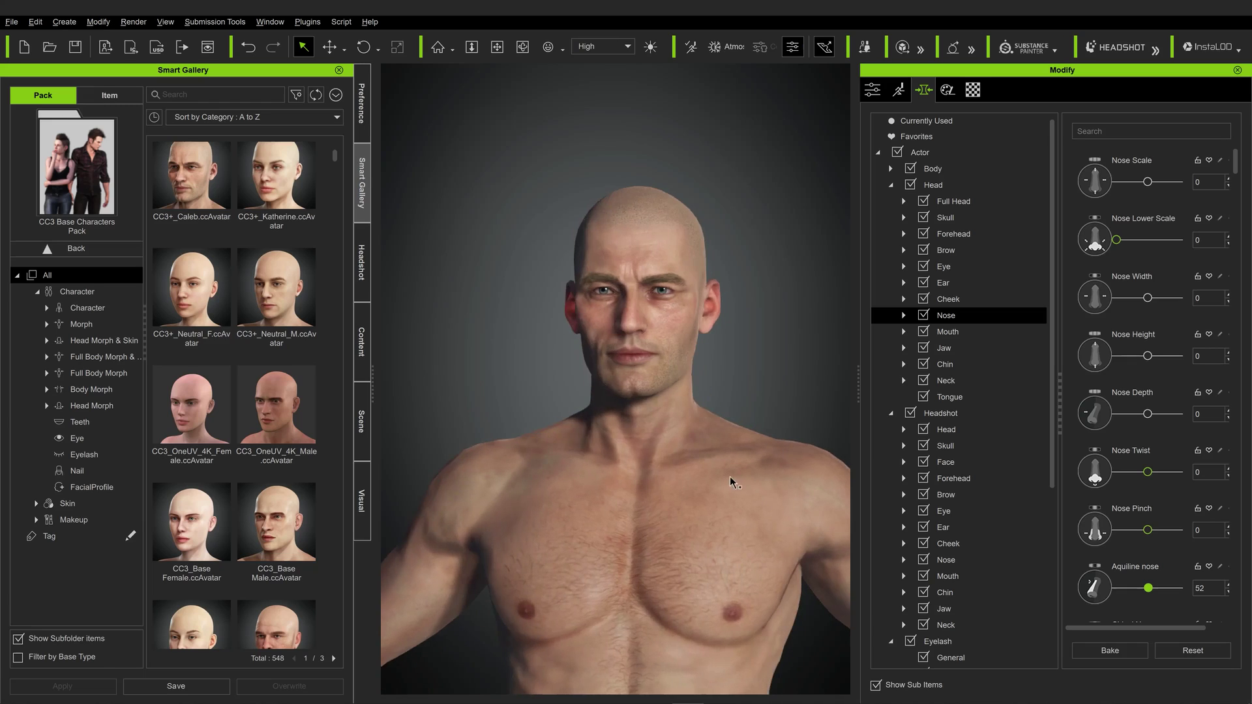
middle_click_drag(730, 477, 694, 492)
scroll(626, 395, "up", 2)
right_click_drag(627, 369, 533, 367)
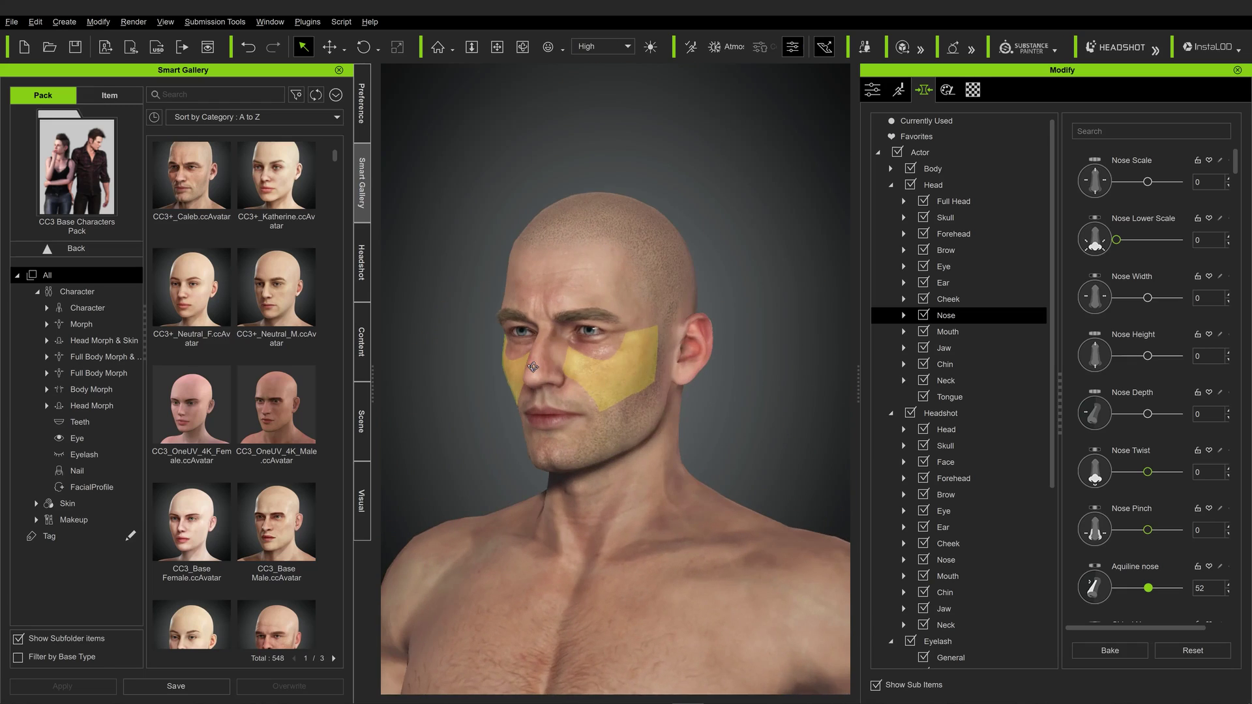
left_click(699, 341)
right_click_drag(699, 341, 584, 341)
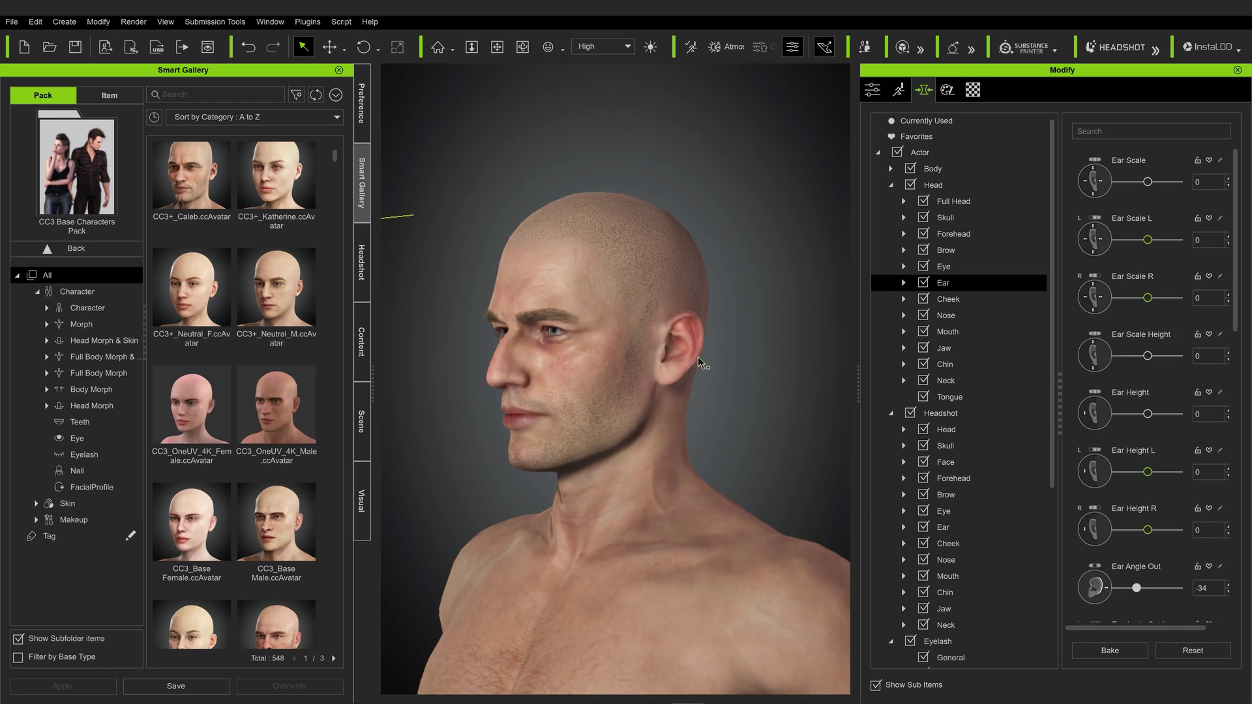
Try reshaping the side of the head directly on the model and undo the last change.
mouse_move(698, 358)
left_mouse_down()
mouse_move(685, 326)
mouse_move(721, 331)
left_mouse_up()
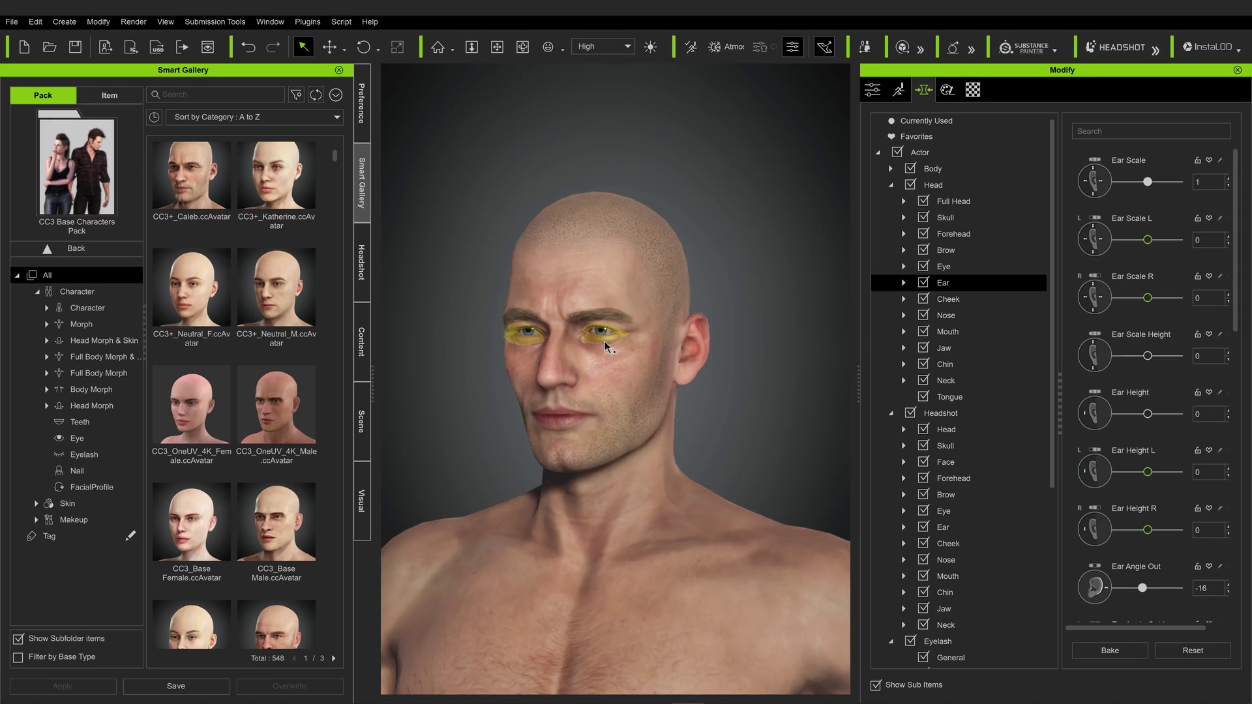
left_click_drag(605, 342, 658, 340)
key("ctrl+z")
scroll(658, 339, "up", 5)
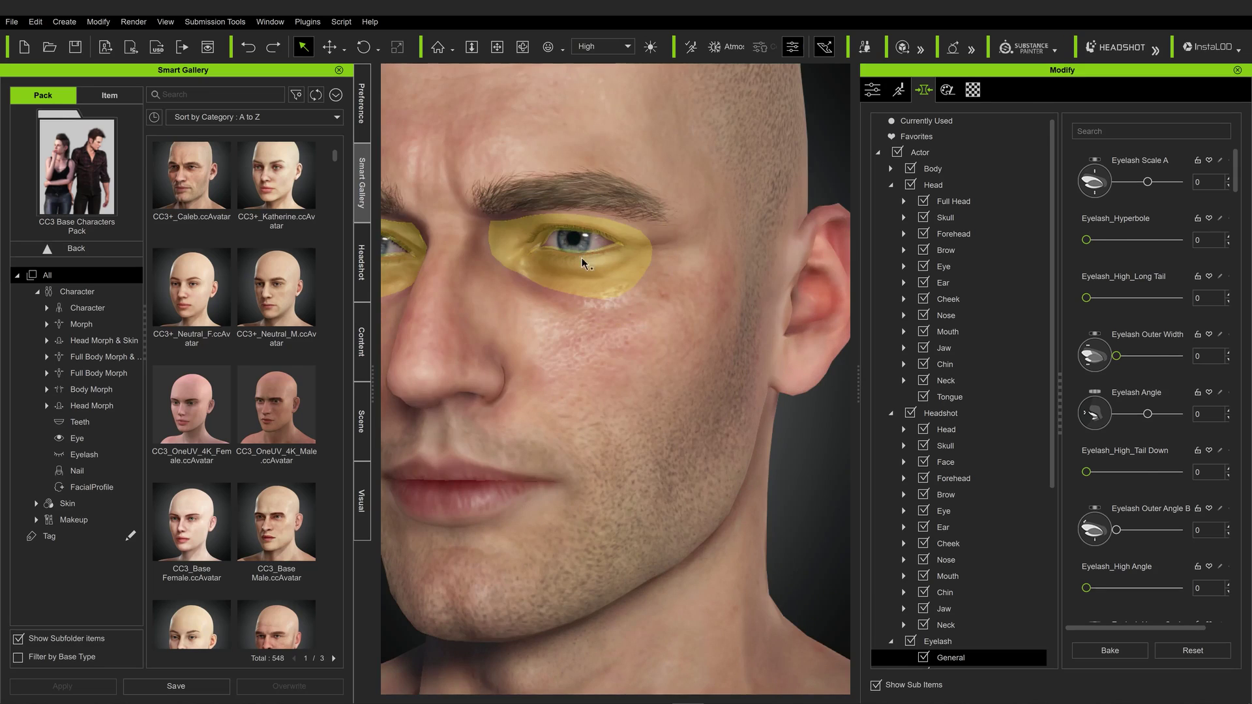
Try enlarging the eyes directly on the model to Eye Scale 54 and undo the change.
left_click_drag(582, 257, 655, 311)
scroll(651, 311, "down", 10)
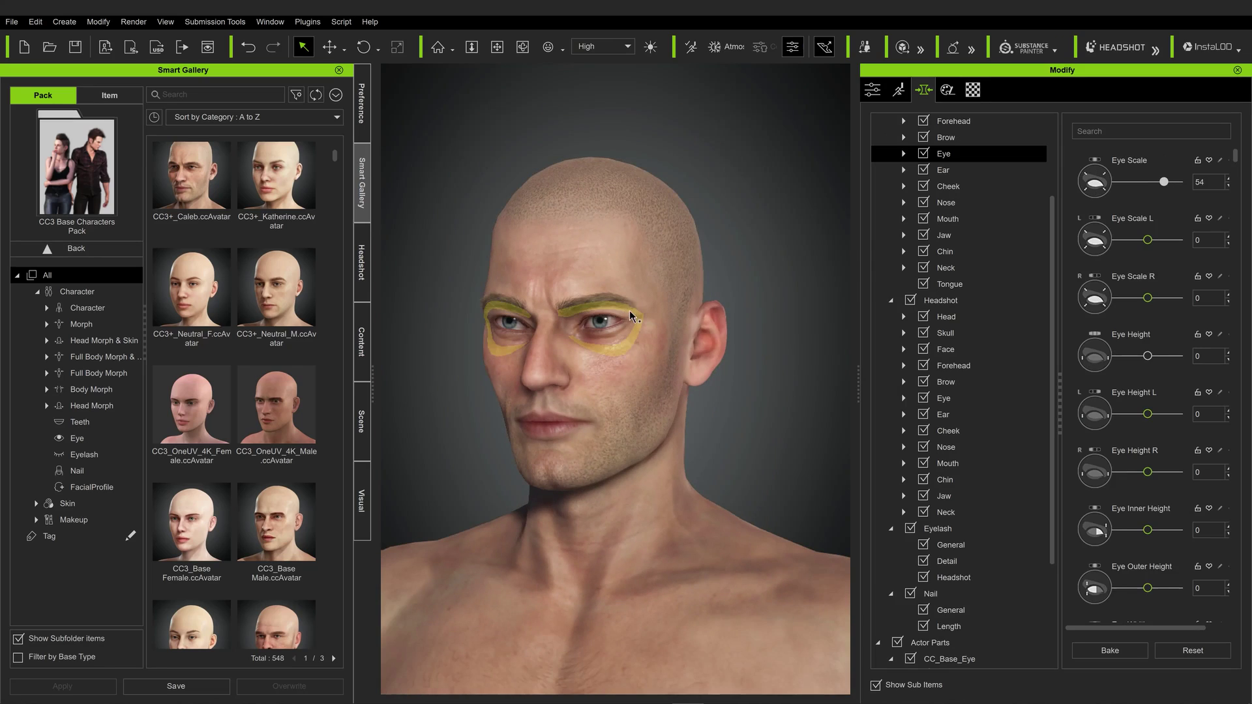
key("ctrl+z")
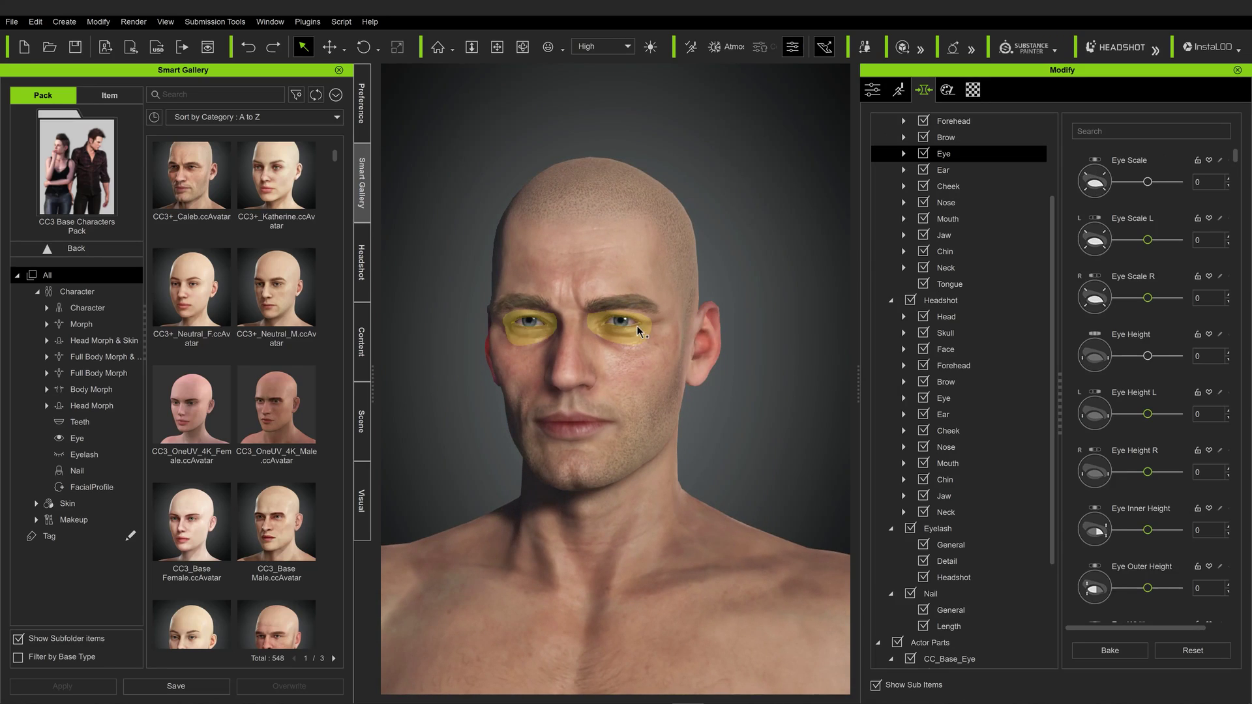
Reshape the nose and mouth directly on the model, with Nose Width 25, Mouth Width 38 and Mouth Height 12.
left_click(576, 357)
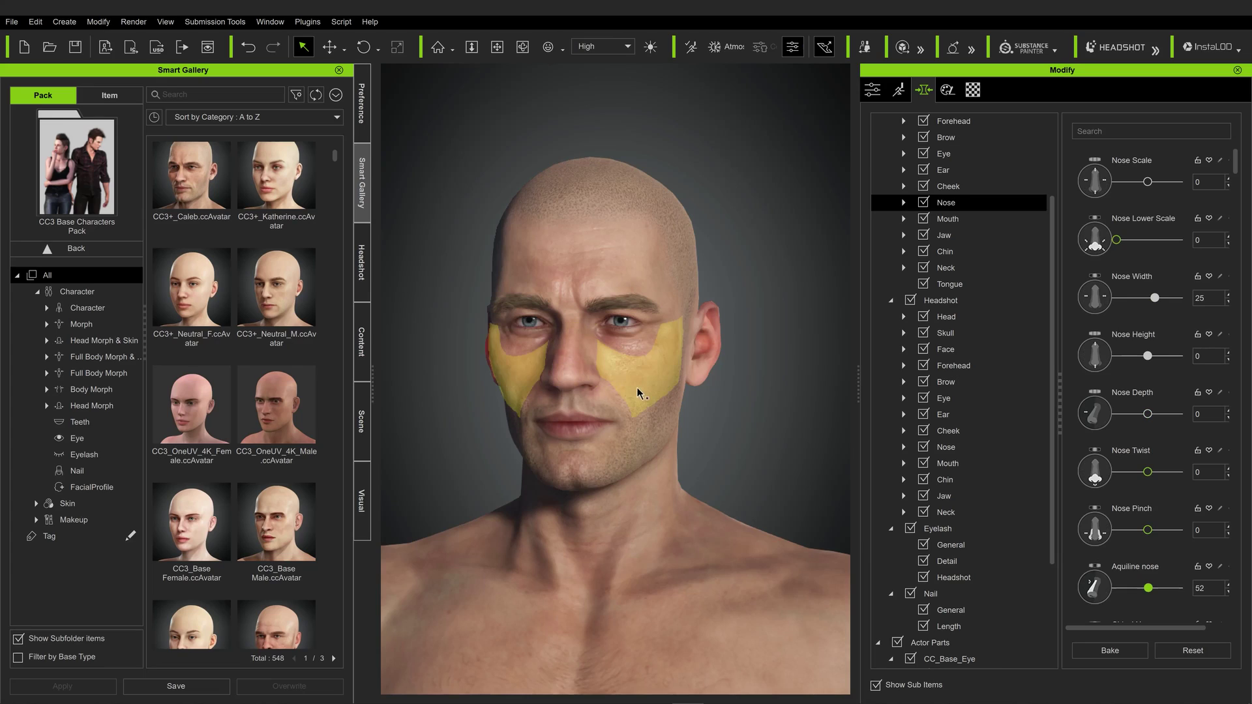
left_click(630, 423)
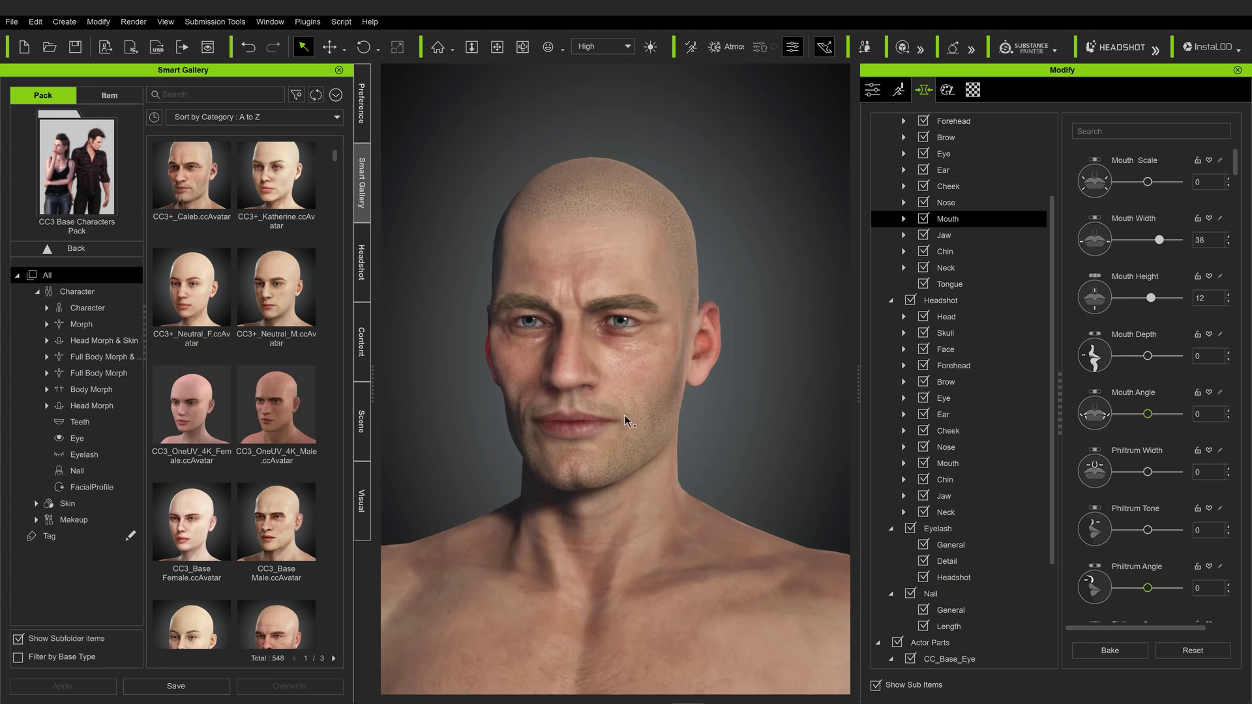
left_click(664, 419)
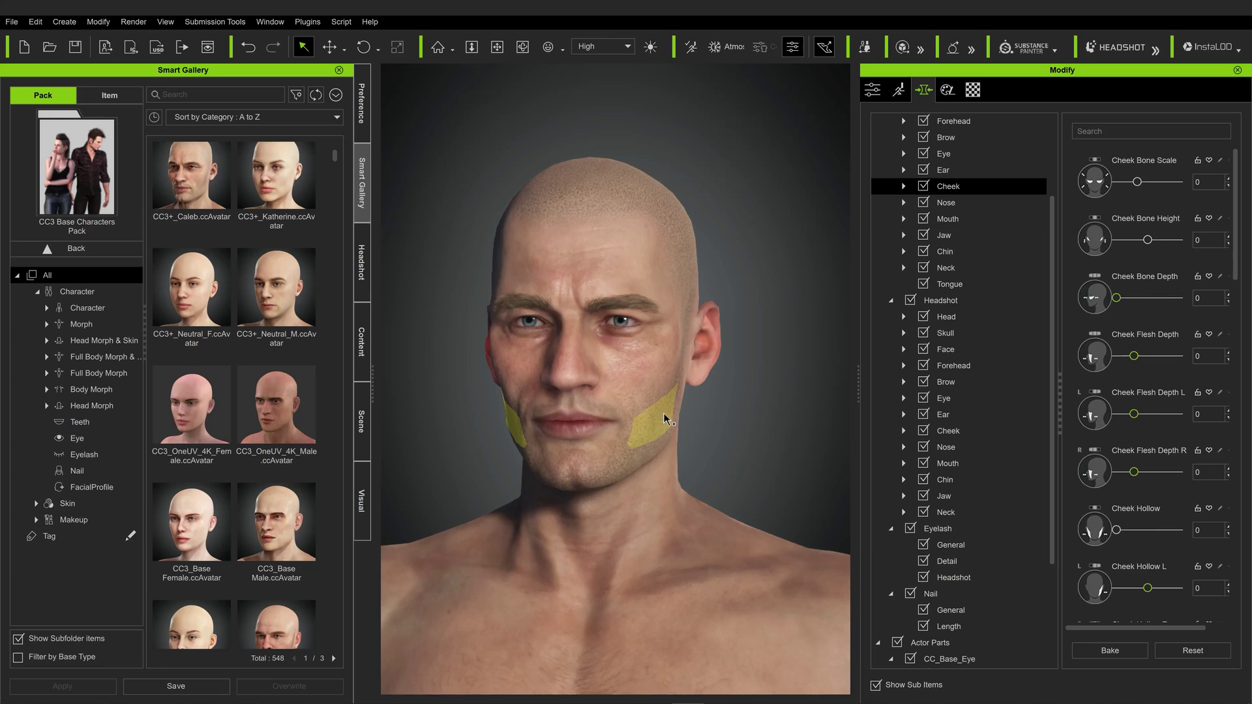
Reshape the cheeks directly on the model to Cheek Bone Scale -26, Cheek Bone Height -4 and Cheek Hollow 1.
left_click_drag(651, 390, 673, 360)
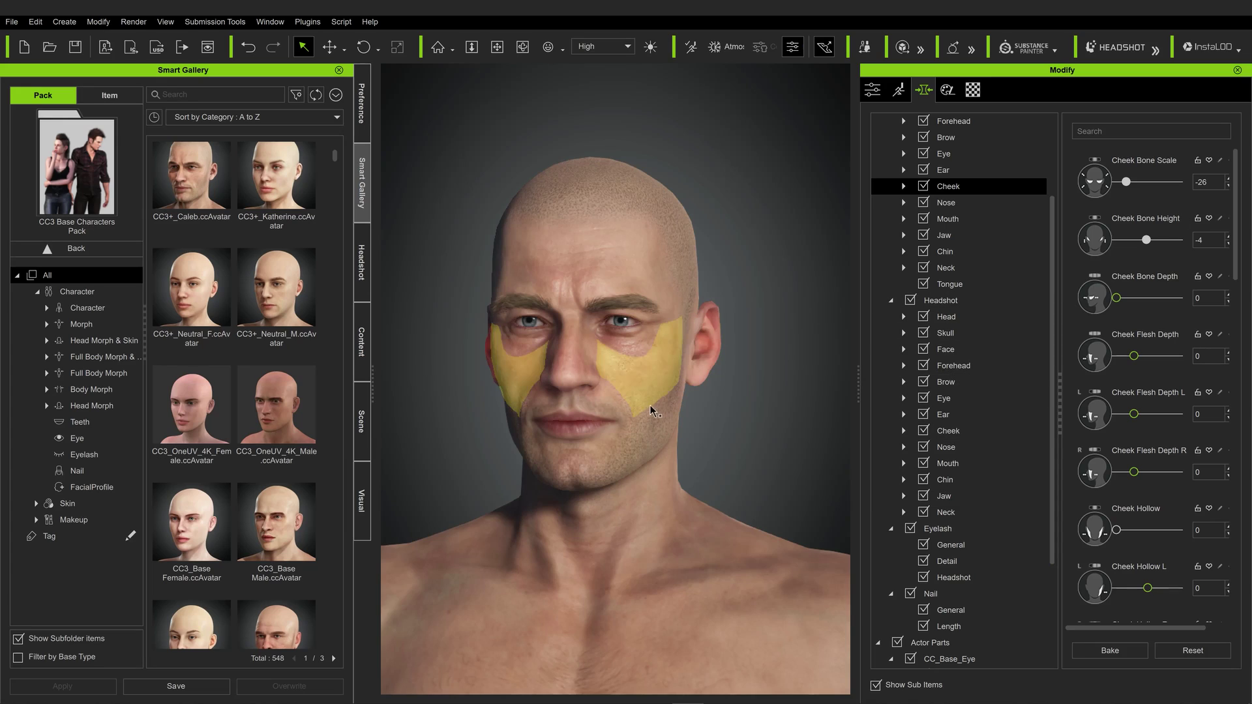
right_click_drag(684, 430, 356, 410)
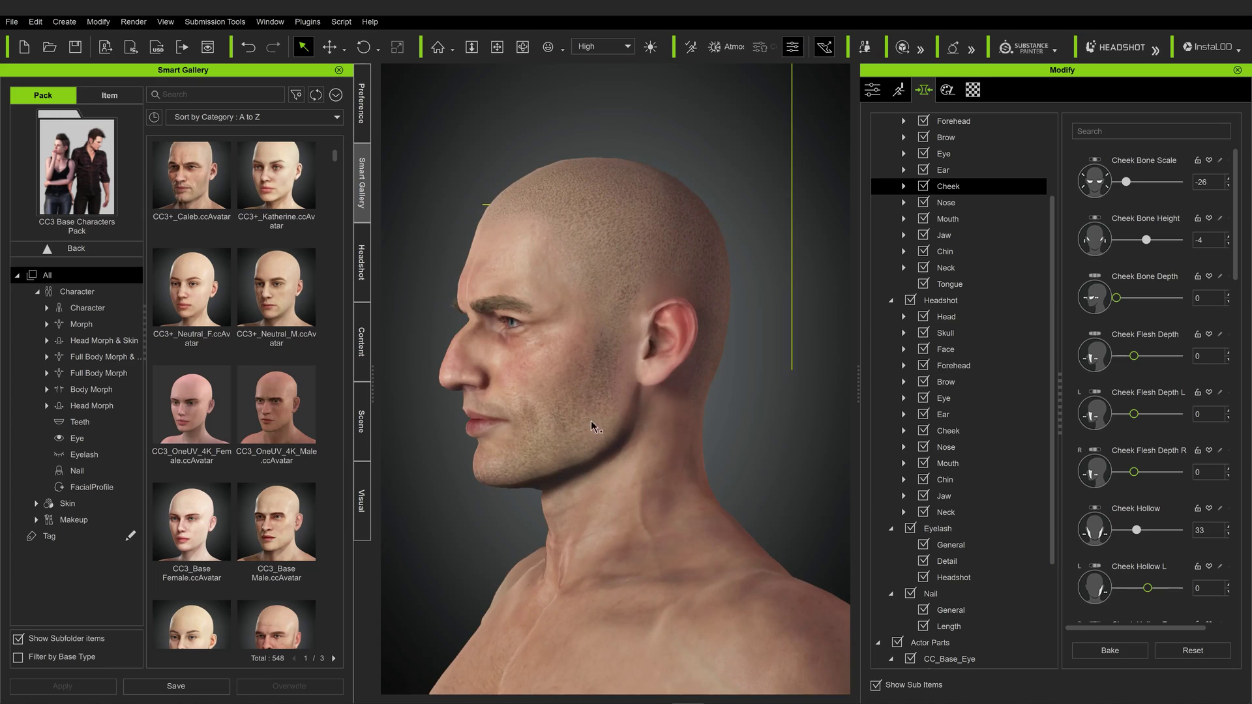
left_click_drag(610, 418, 506, 436)
right_click_drag(506, 436, 558, 458)
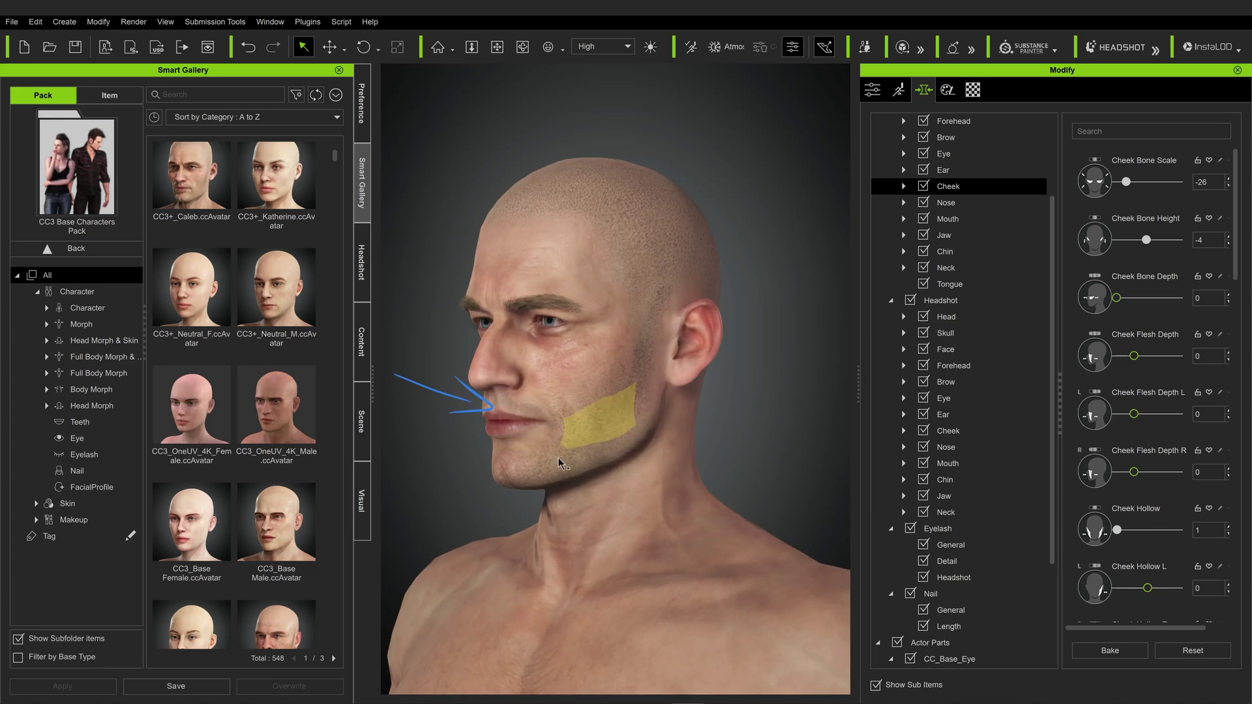
Reshape the jaw and forehead directly on the model, with Jaw Scale 10 and Forehead Curve 34.
left_click(578, 463)
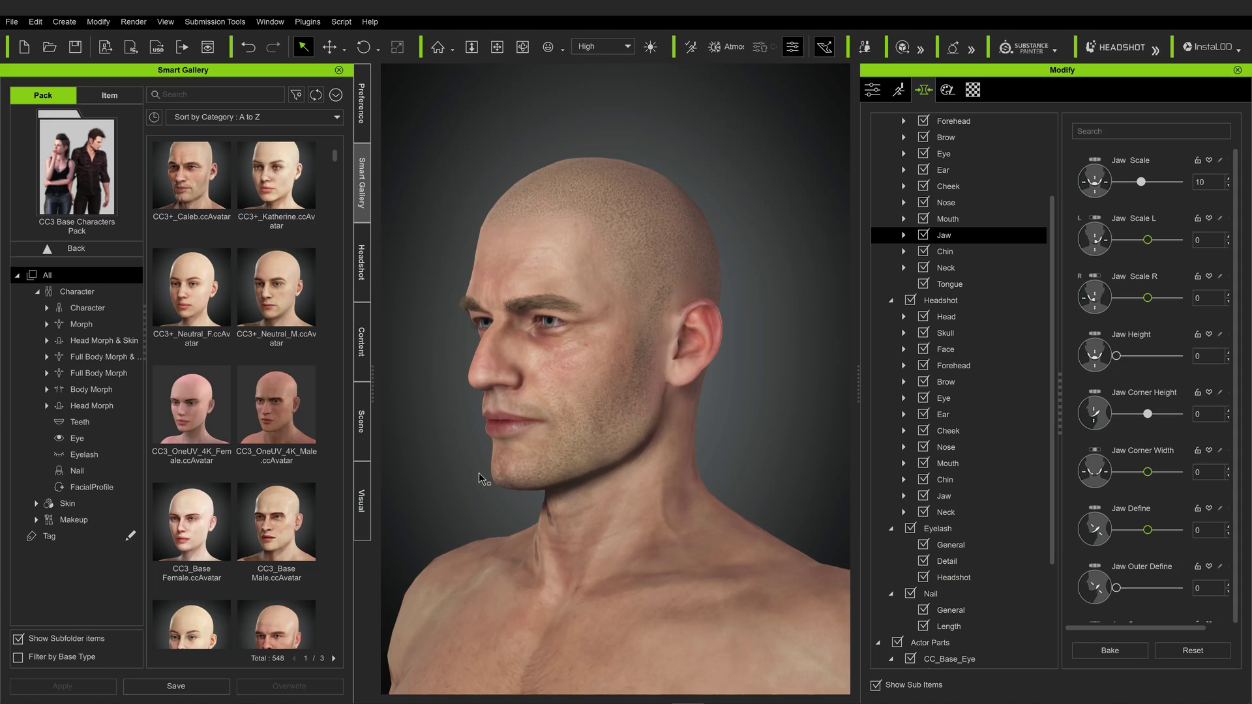
right_click_drag(444, 482, 836, 489)
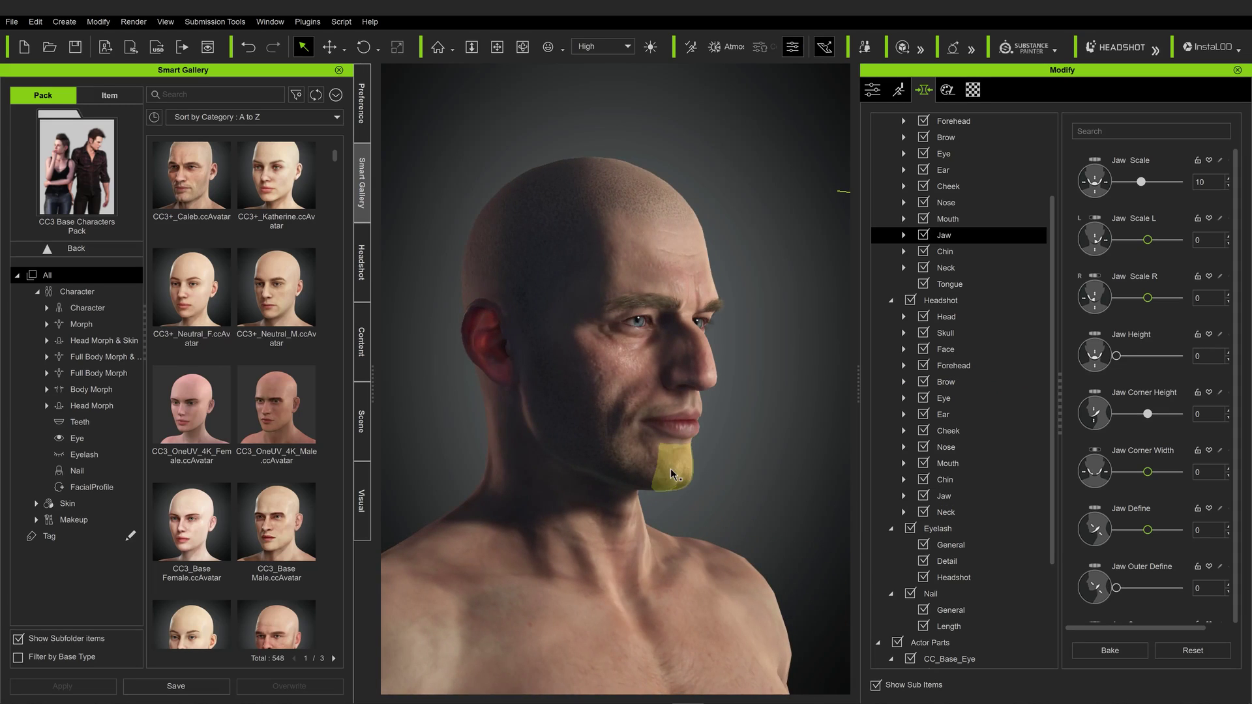
mouse_move(670, 474)
right_mouse_down()
mouse_move(797, 475)
mouse_move(672, 475)
right_mouse_up()
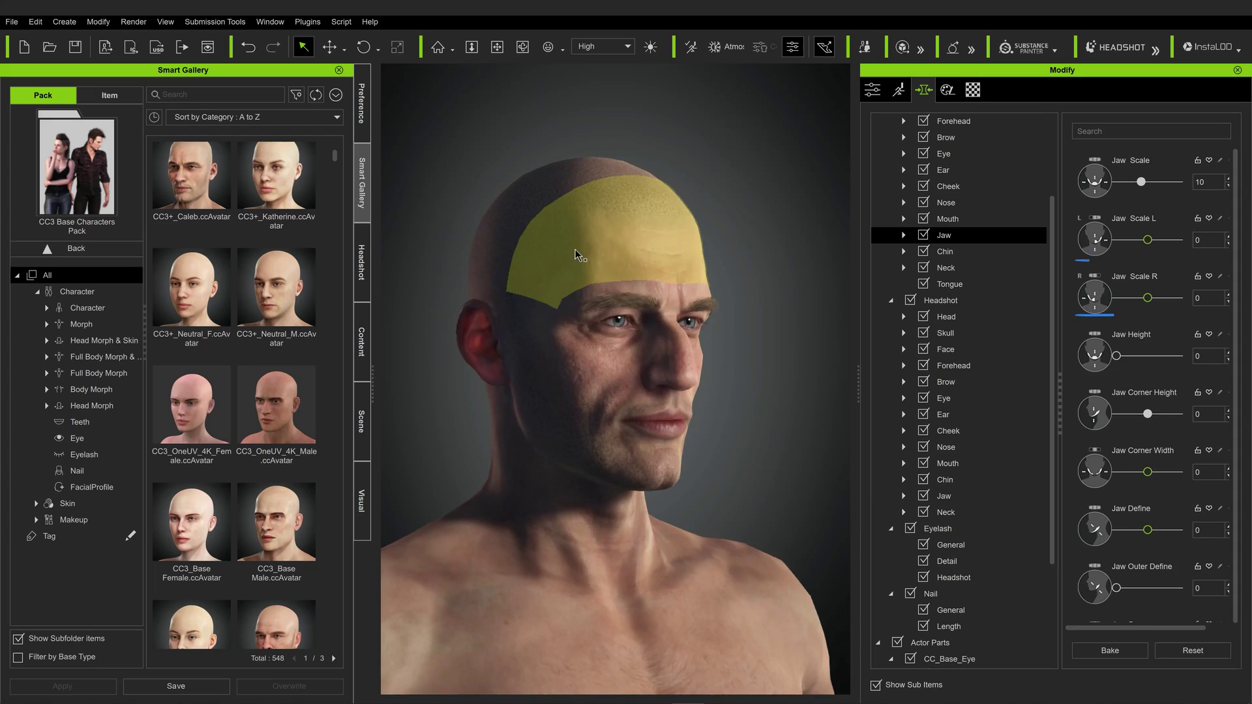
left_click_drag(576, 255, 614, 239)
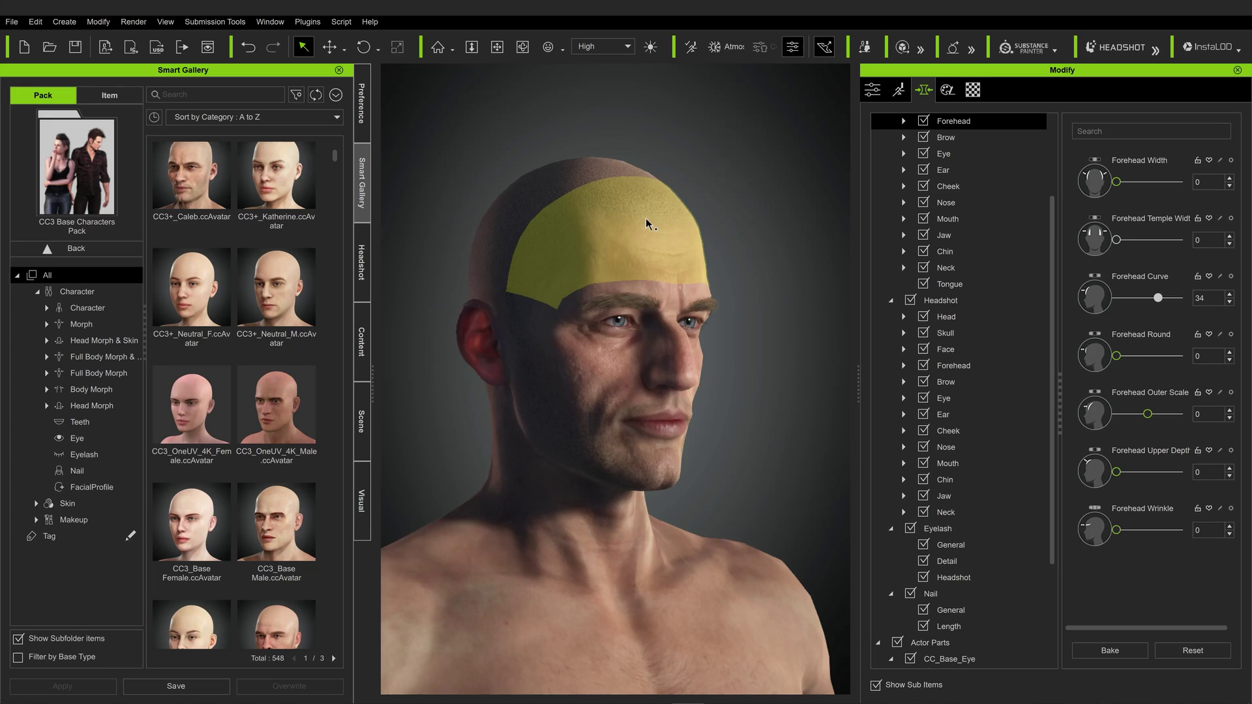
Try reshaping the skull directly on the model and undo the last change.
left_click(592, 166)
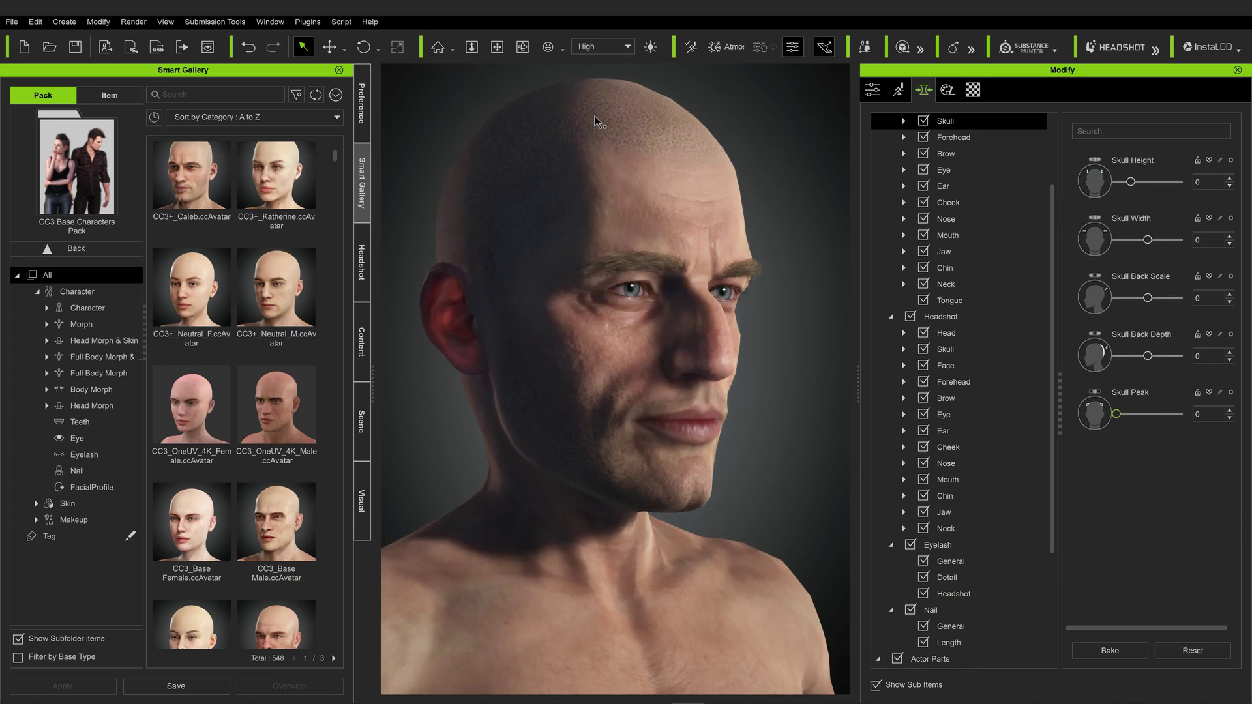
scroll(592, 137, "down", 6)
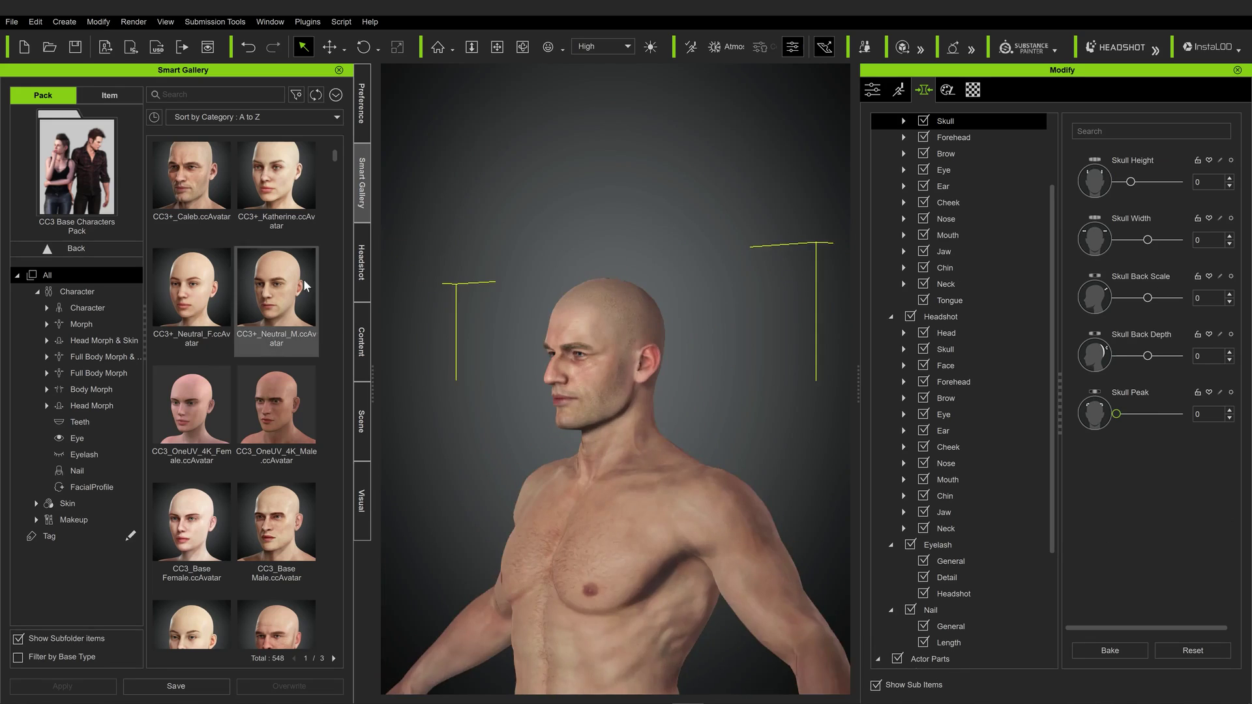
scroll(545, 368, "down", 4)
middle_click_drag(546, 369, 654, 209)
key("ctrl+z")
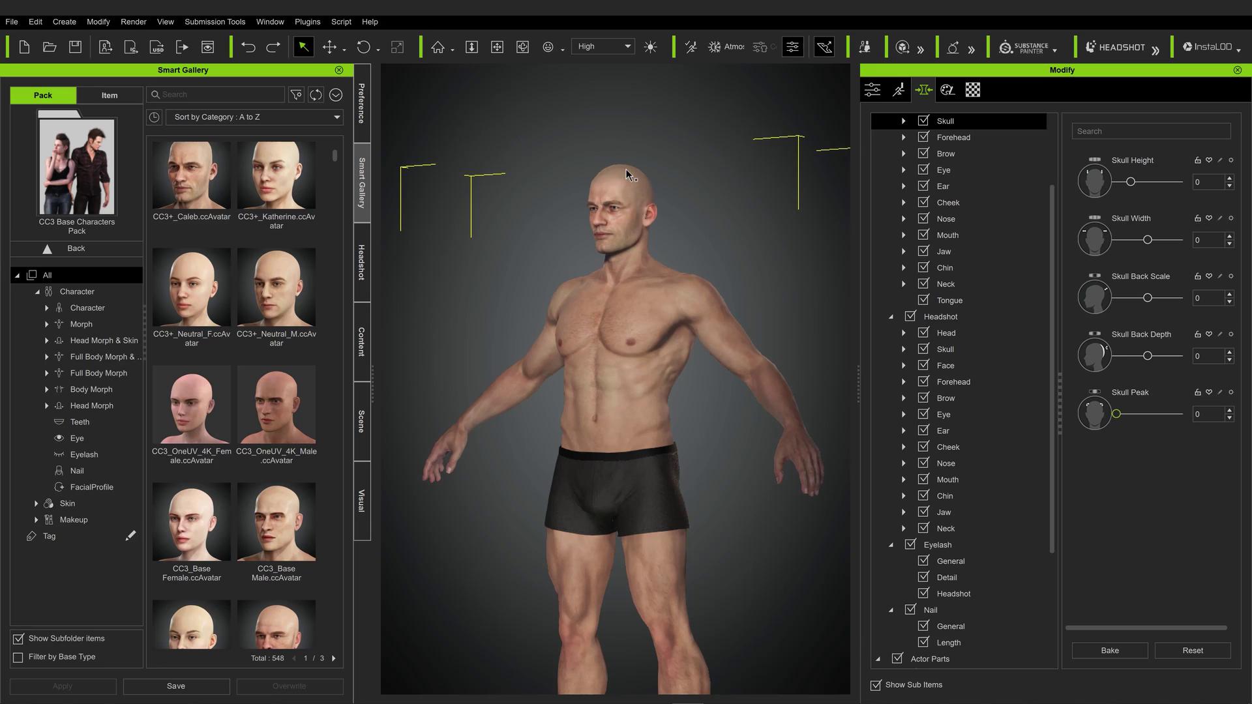
Try reshaping the arms directly on the model and undo the last change.
left_click(715, 347)
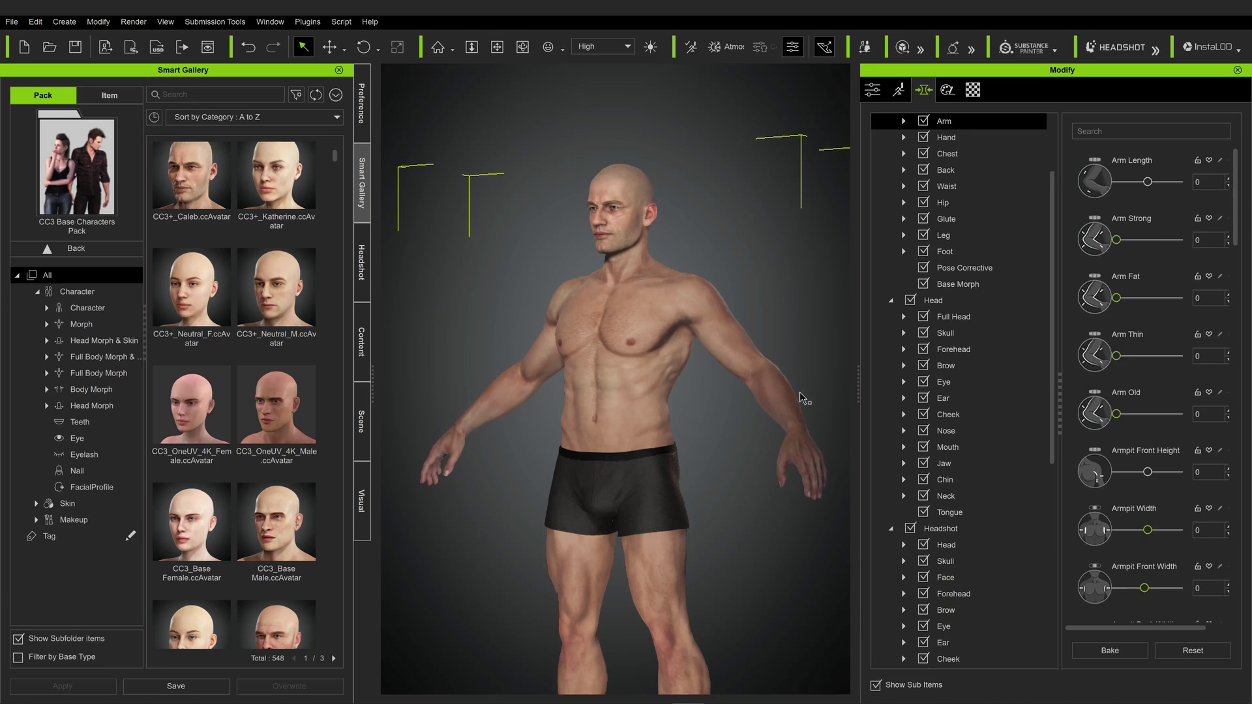
middle_click_drag(652, 398, 861, 411)
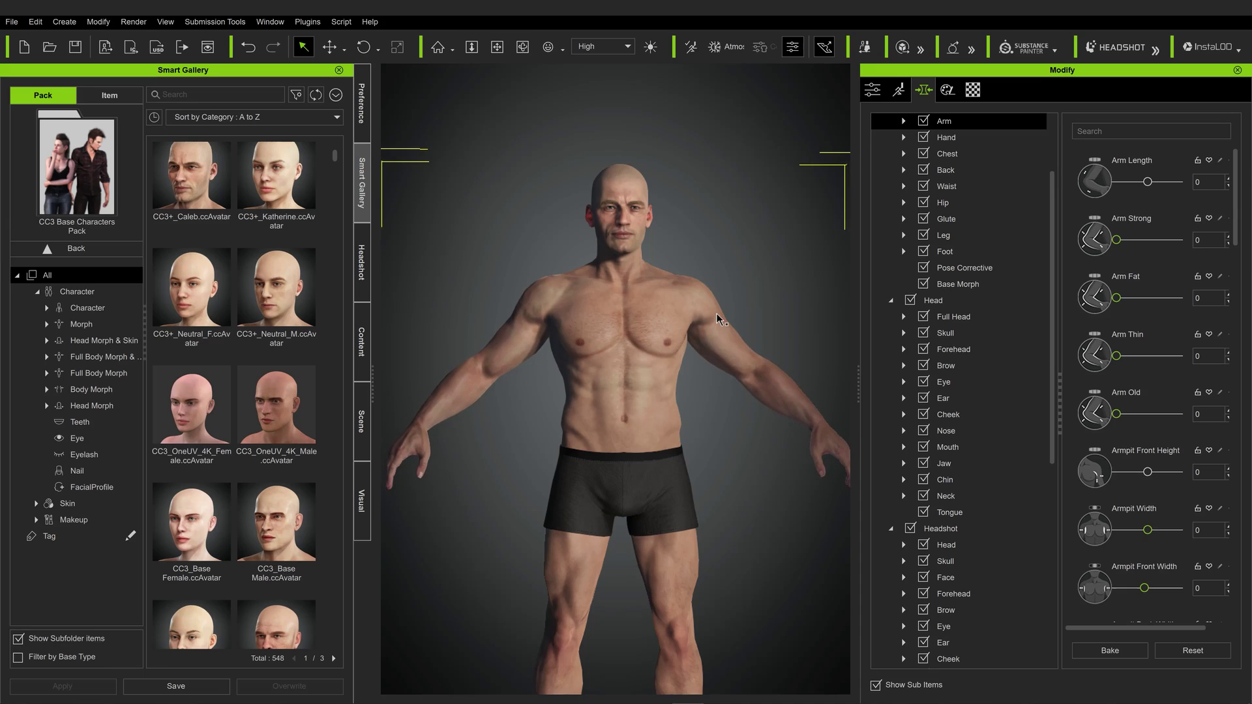
middle_click_drag(717, 310, 552, 279)
middle_click_drag(589, 437, 749, 447)
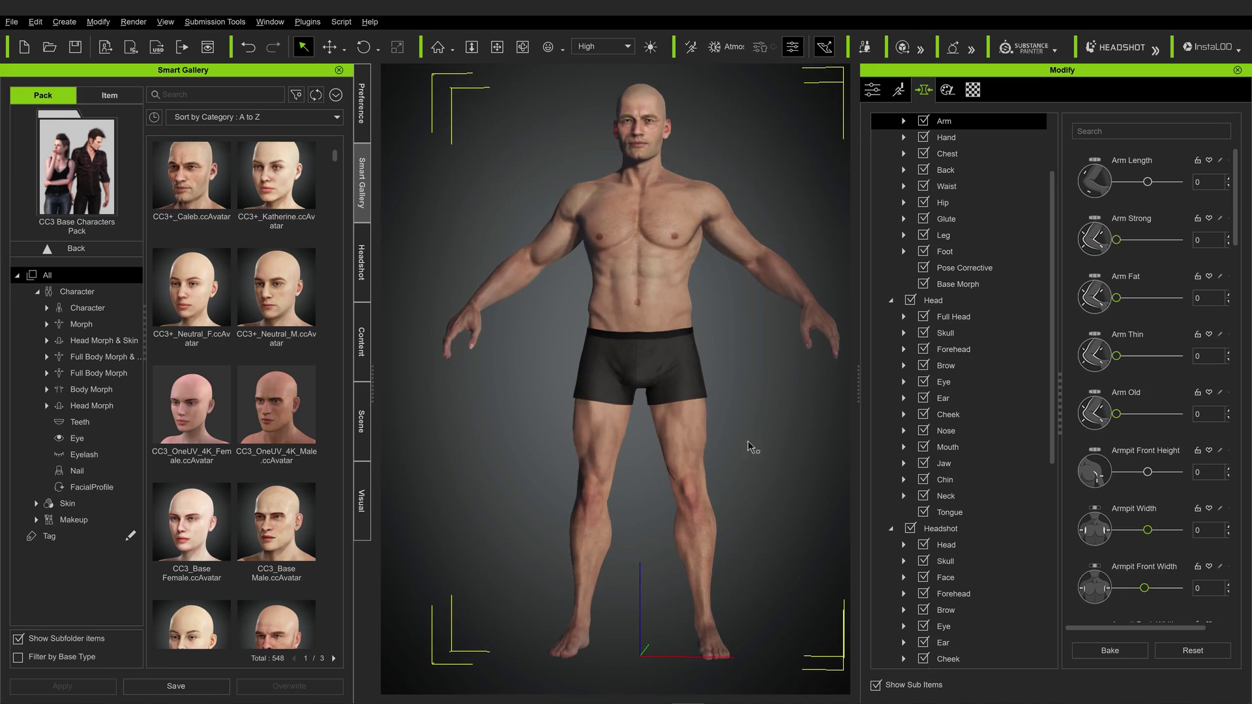
middle_click_drag(433, 436, 636, 443)
key("ctrl+z")
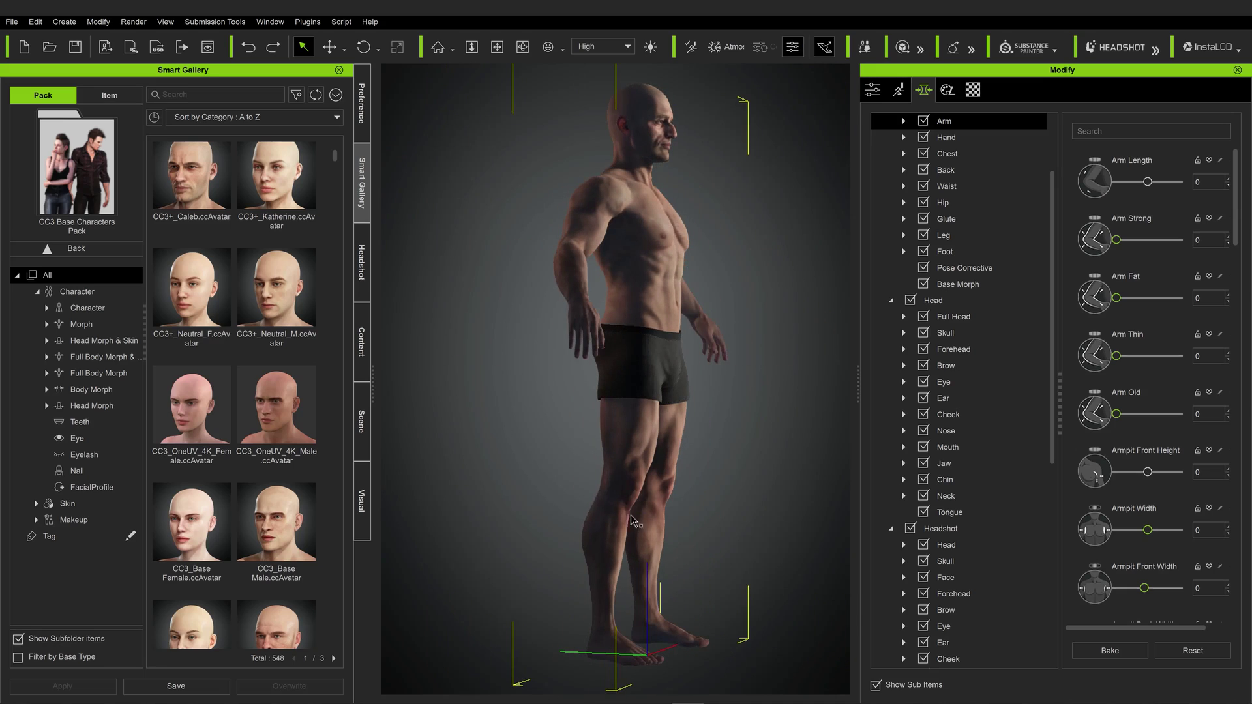
Reshape the legs directly on the model, bringing Thigh Scale to about 20.
left_click(603, 541)
right_click_drag(573, 547, 703, 427)
left_click_drag(703, 424, 717, 427)
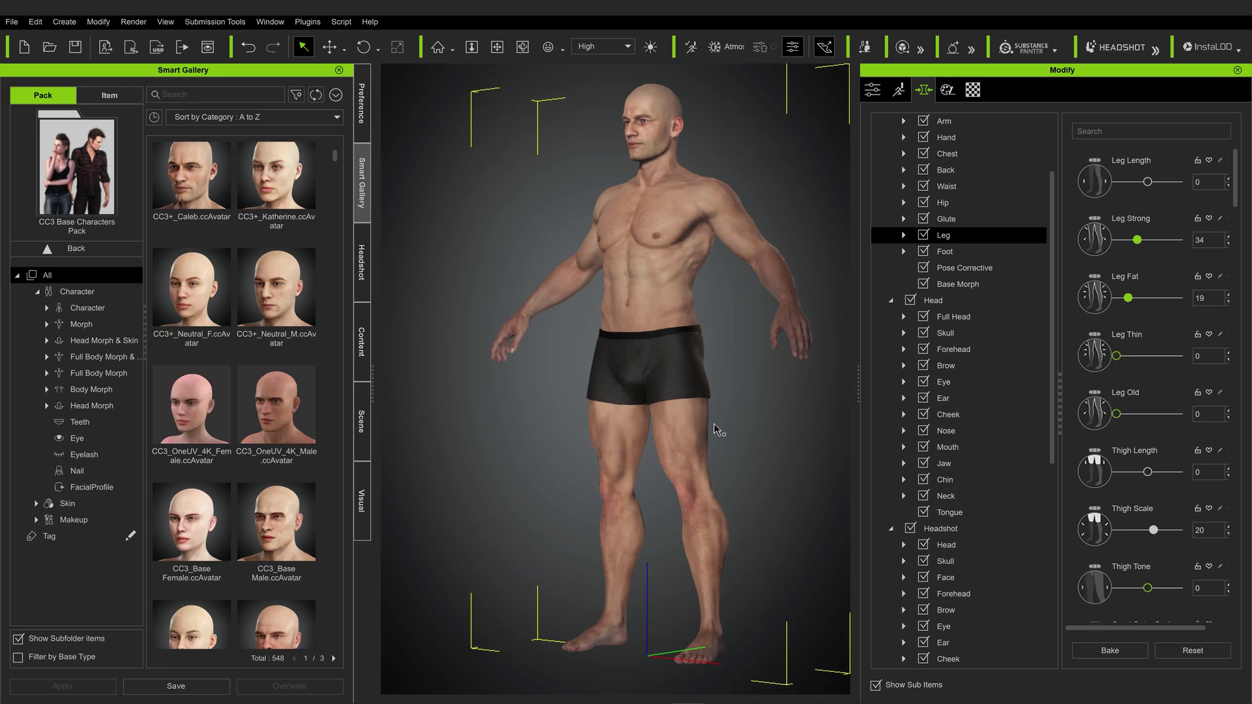
right_click_drag(485, 448, 723, 470)
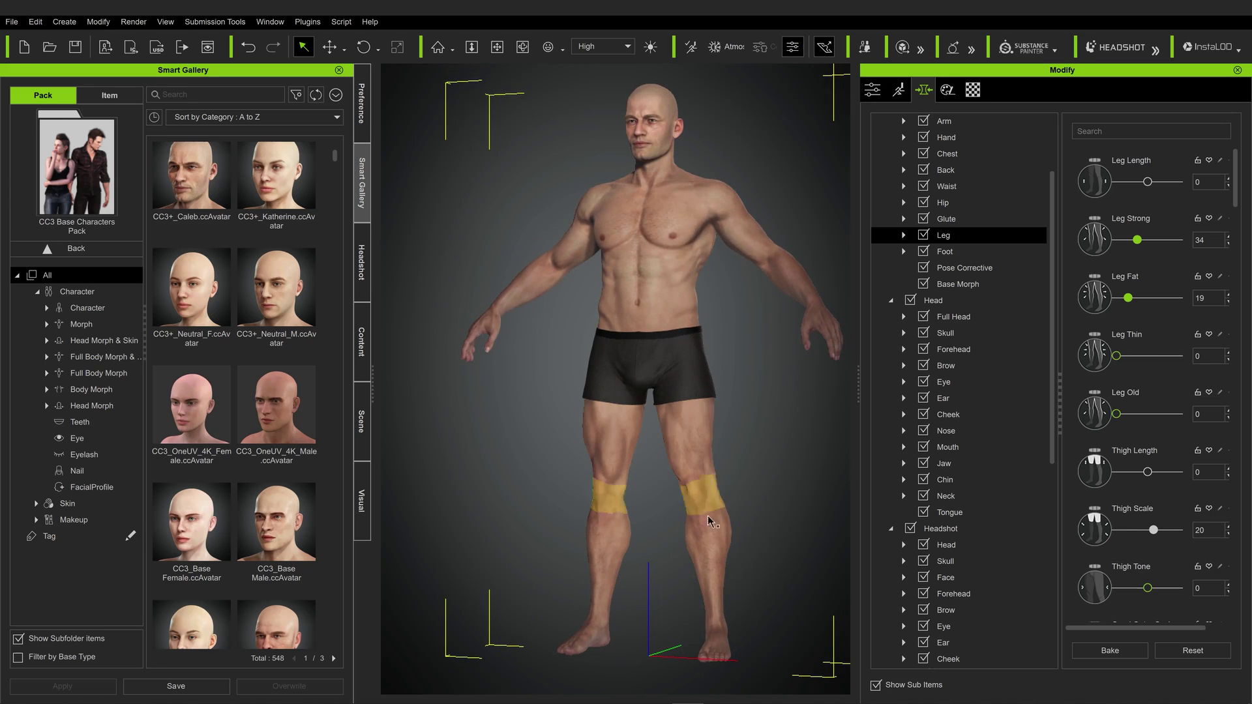
Reshape the waist directly on the model, with Abdomen Scale about 25 and Abdomen Depth about 54.
right_click_drag(691, 430, 704, 326)
left_click_drag(670, 293, 699, 297)
right_click_drag(590, 327, 823, 356)
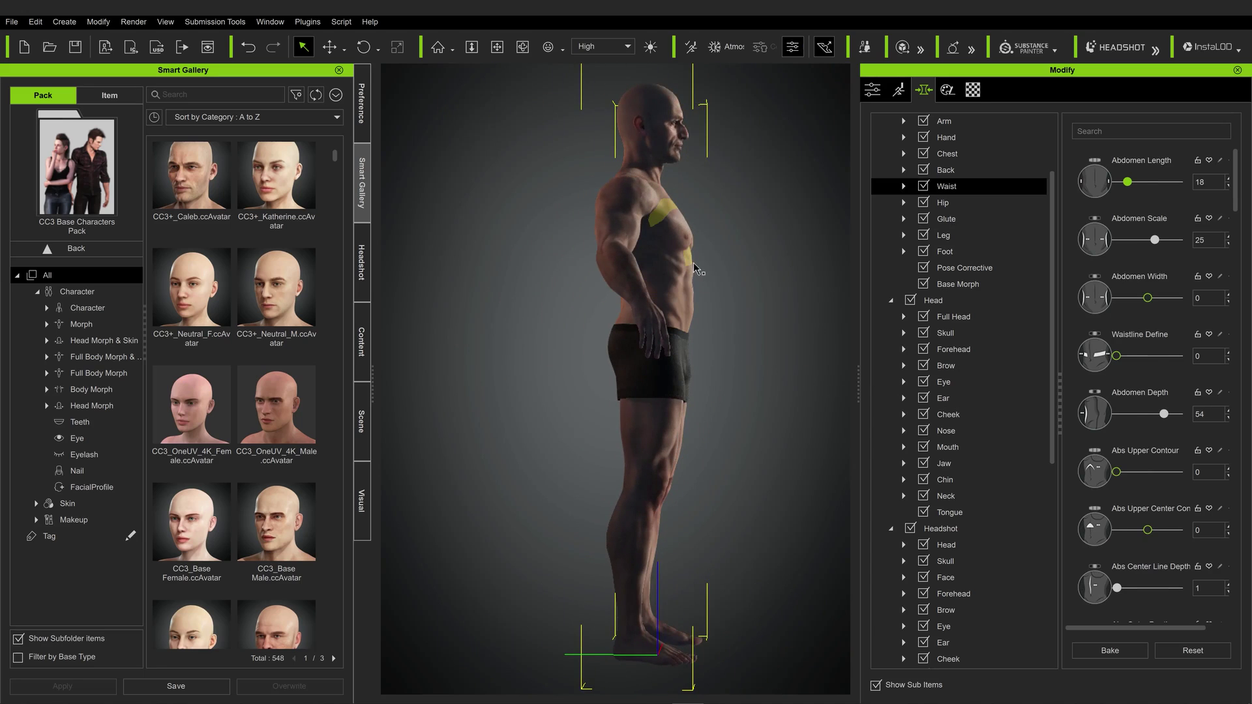
Push the chest outward directly on the model to Chest Depth 45 and Chest Height 1.
left_click_drag(692, 261, 711, 266)
right_click_drag(709, 260, 645, 261)
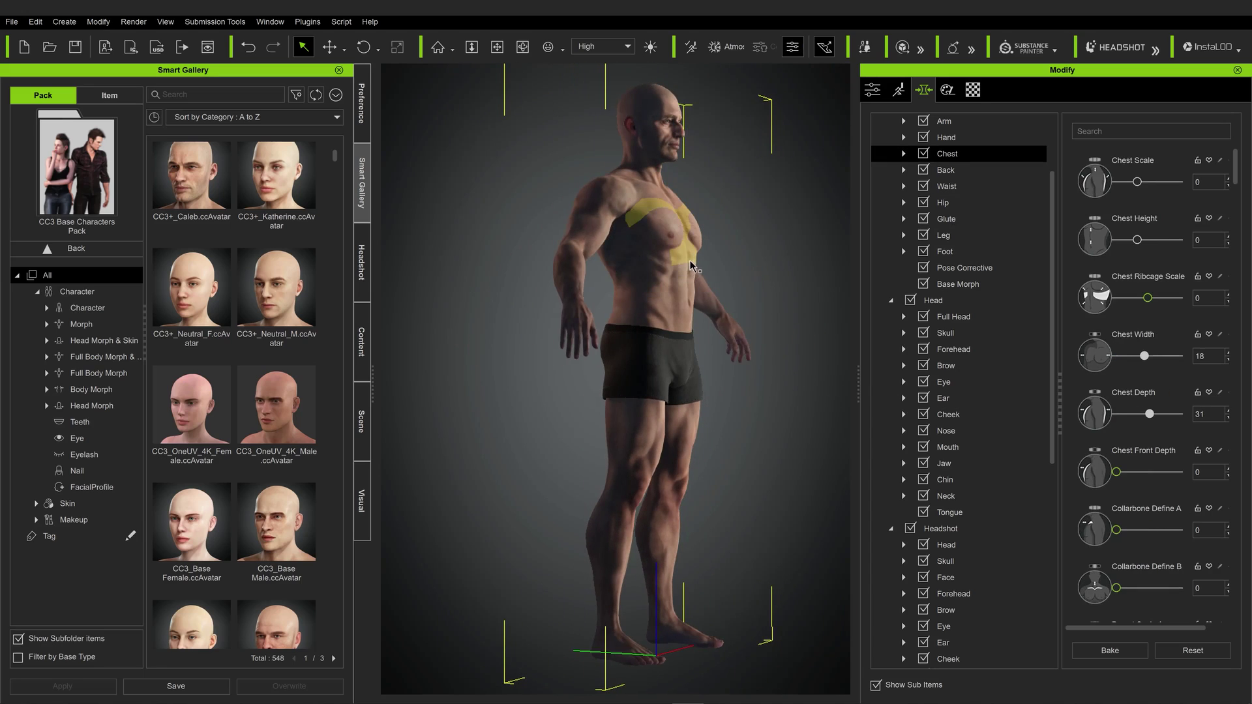
left_click_drag(678, 257, 699, 261)
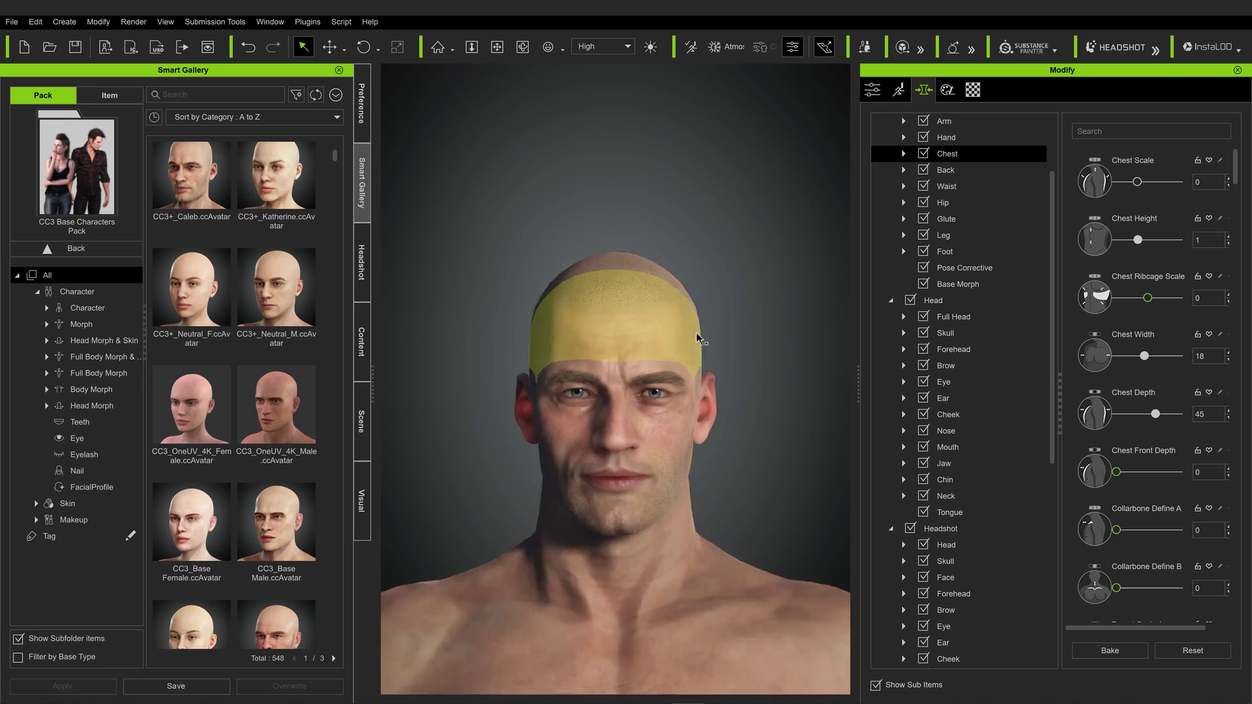
Inspect the reshaped head, neck and upper body up close and open the Eyelash Detail morphs.
scroll(696, 338, "down", 2)
middle_click_drag(657, 512, 663, 413)
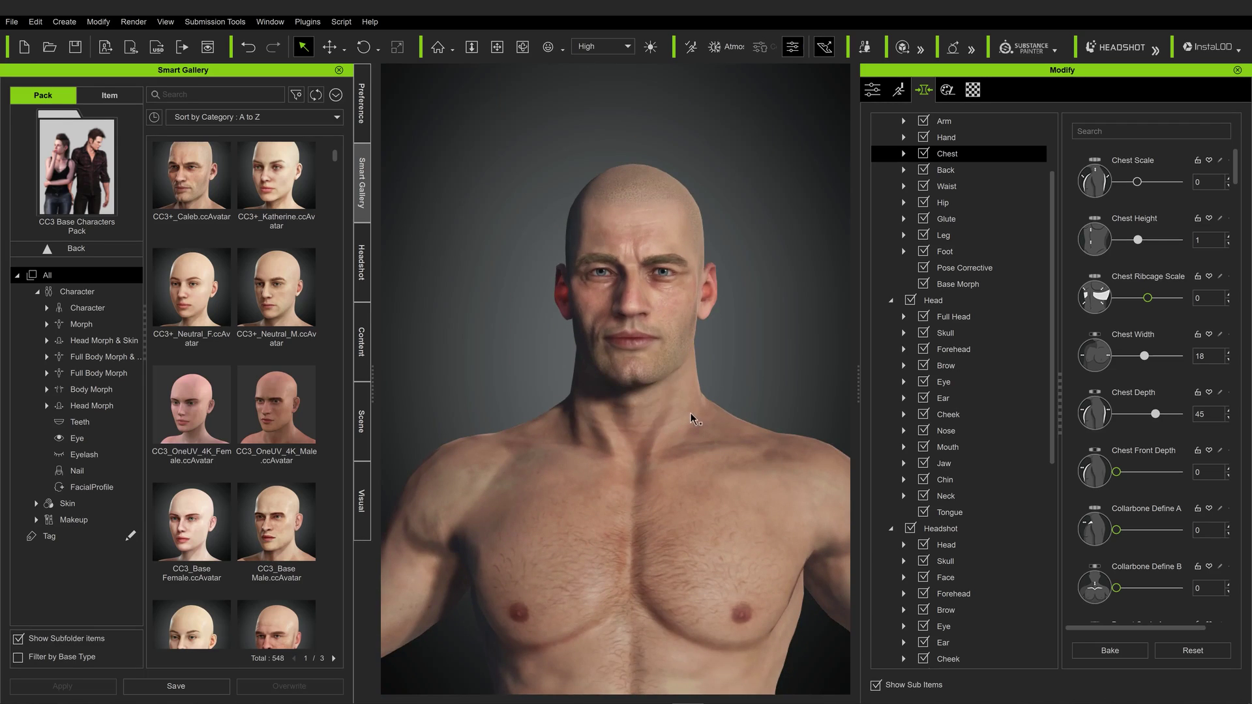
scroll(689, 379, "down", 3)
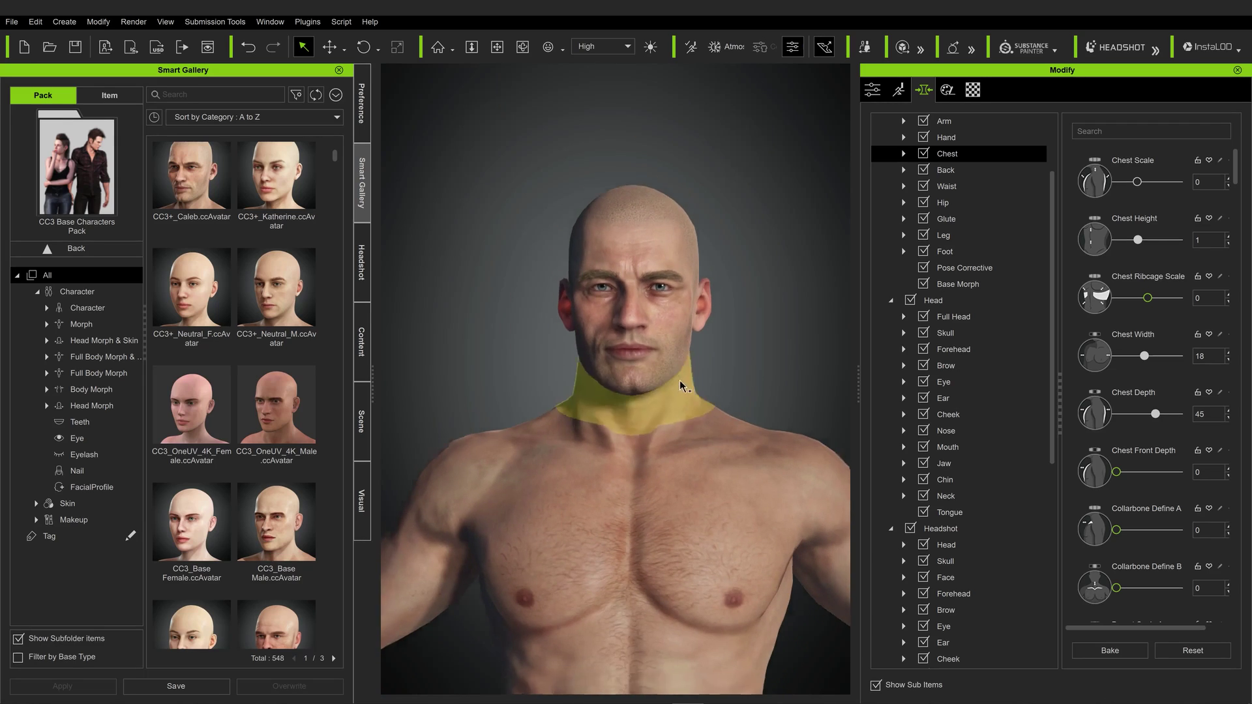
right_click_drag(679, 382, 528, 302)
middle_click_drag(528, 302, 515, 222)
right_click_drag(646, 242, 821, 389)
scroll(822, 389, "down", 3)
middle_click_drag(583, 486, 649, 473)
scroll(583, 350, "down", 3)
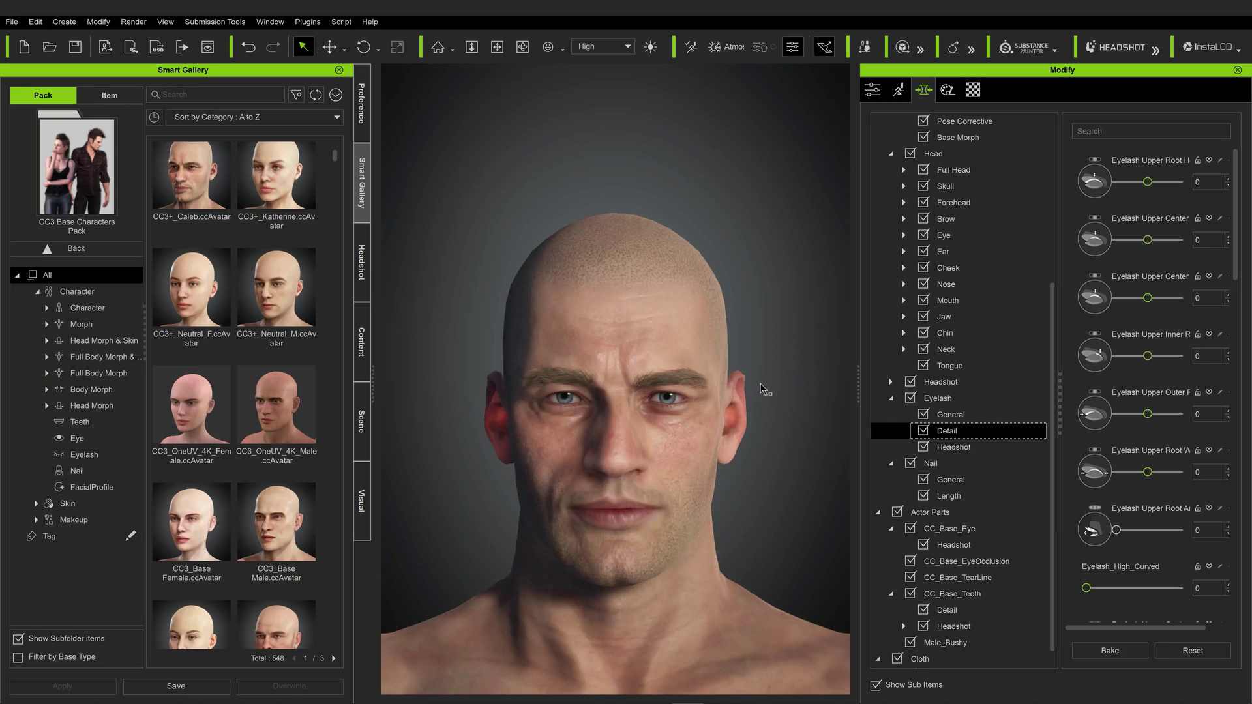
In the general eyelash morphs, test Eyelash Scale A at 100, reset it to 0, and lower Eyelash Angle.
right_click_drag(672, 378, 567, 380)
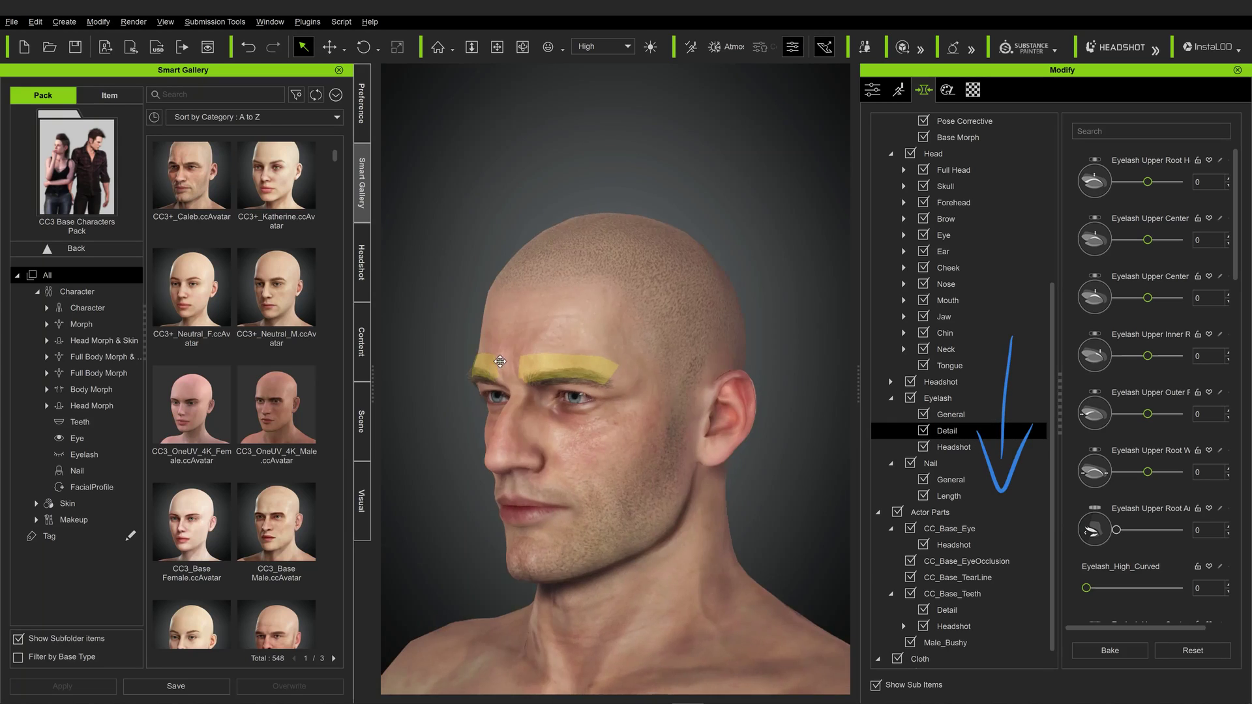
scroll(568, 365, "up", 5)
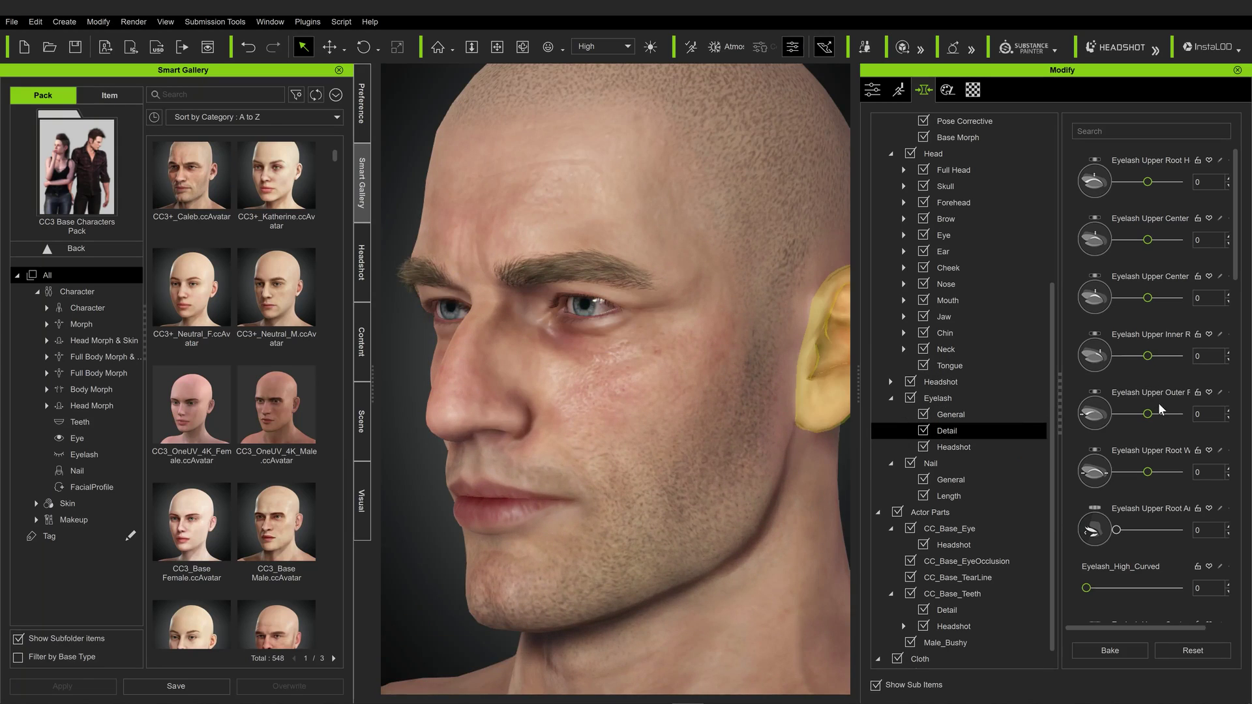
left_click(953, 415)
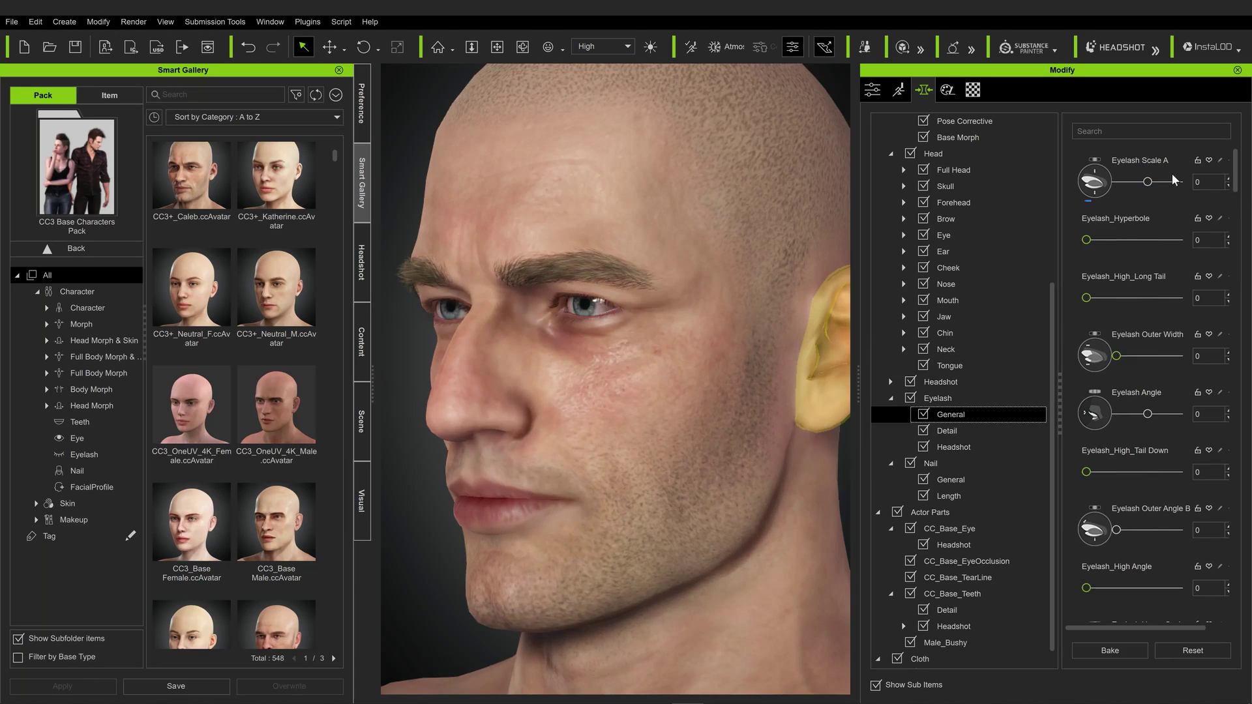
left_click_drag(1149, 184, 1183, 180)
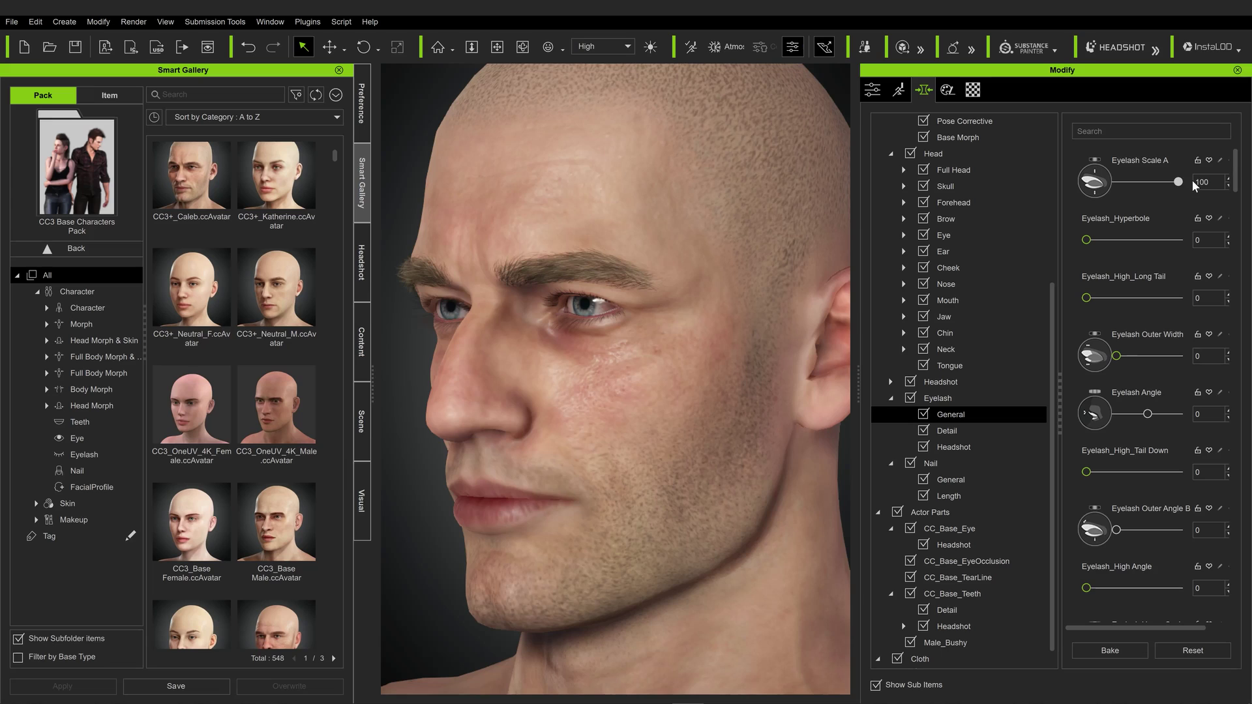
left_click_drag(1178, 182, 1153, 185)
type("0")
key("Return")
left_click_drag(1147, 414, 1129, 416)
Open the nail length morphs and try a higher Nail Scale Length.
left_click(930, 462)
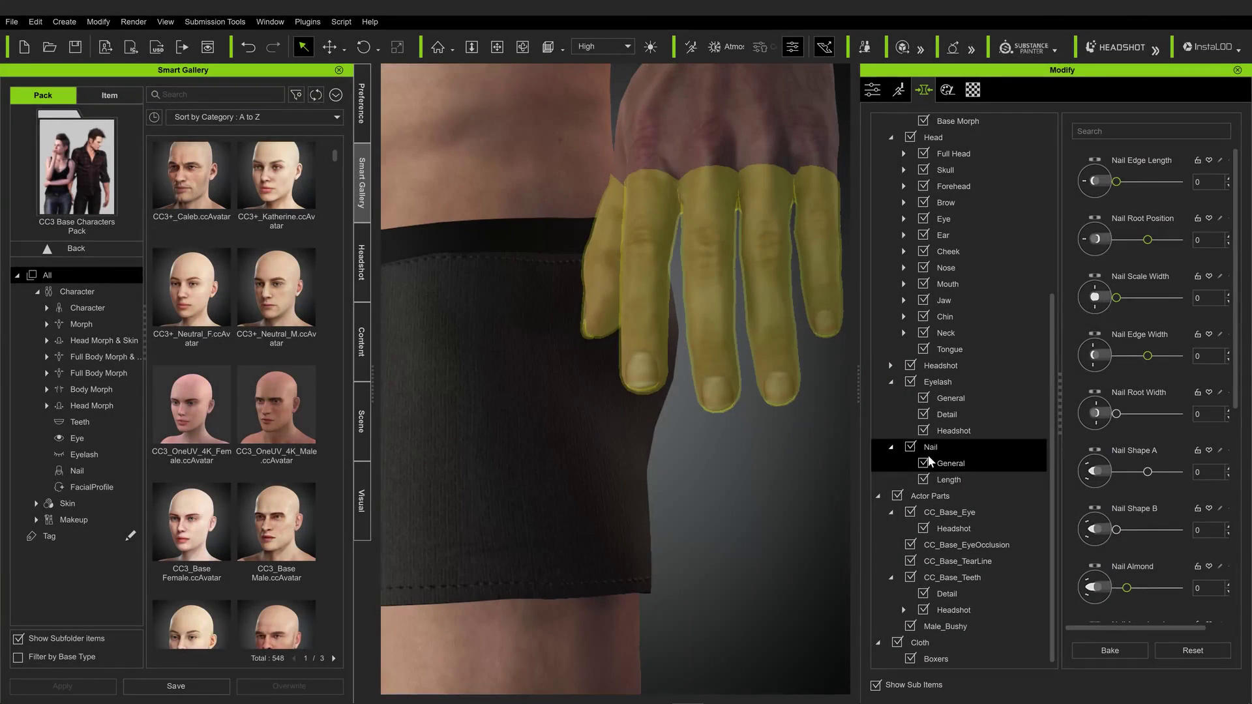
left_click(957, 479)
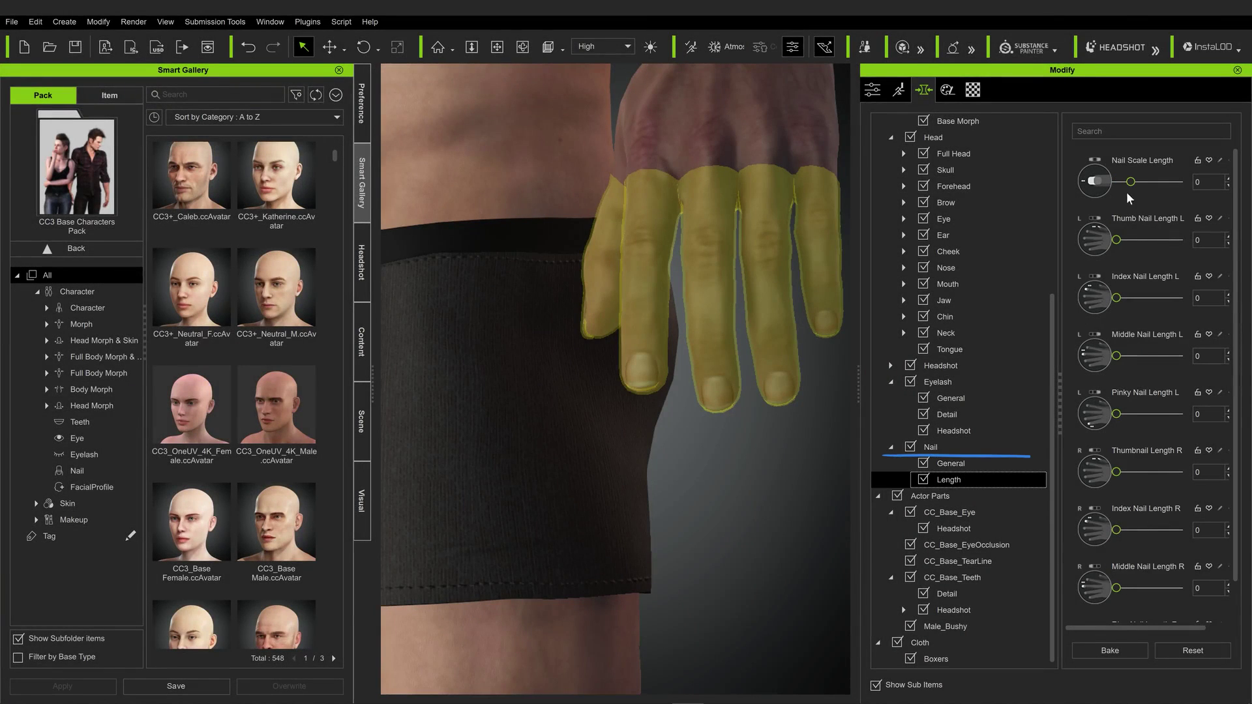
mouse_move(1130, 182)
left_mouse_down()
mouse_move(1251, 194)
mouse_move(1145, 198)
left_mouse_up()
key("Return")
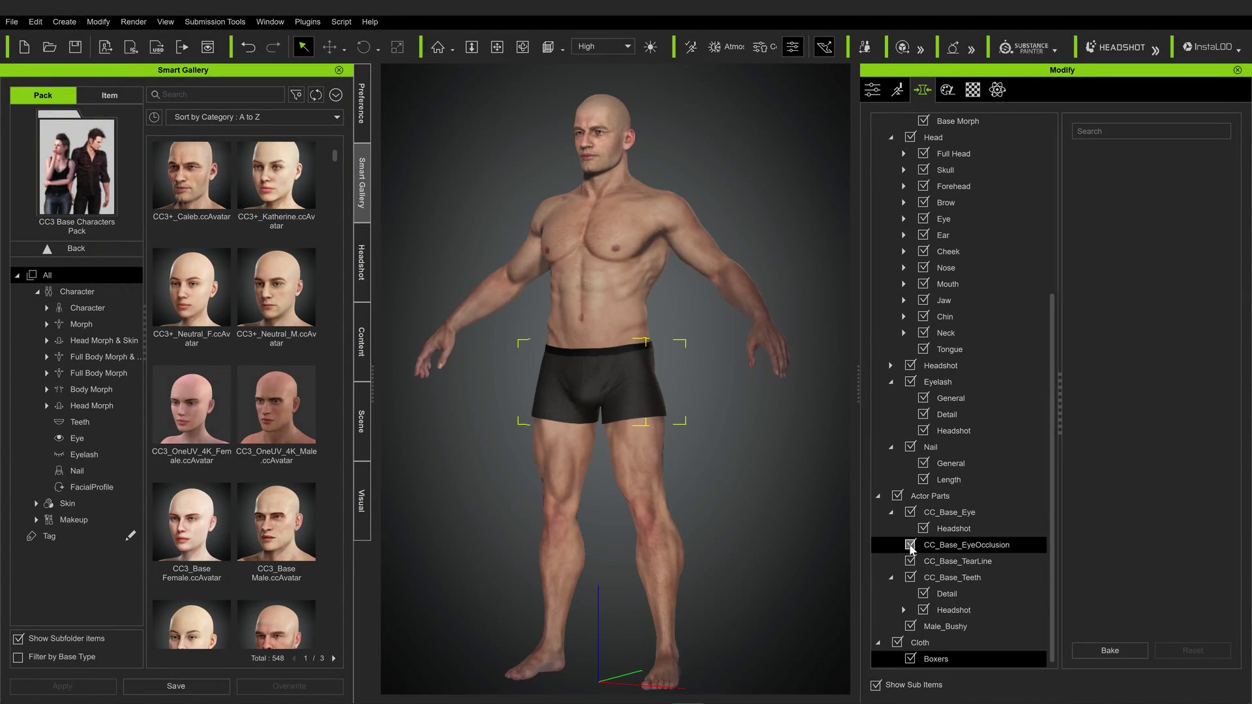
Check the morphs available for the Cloth group and the Male_Bushy eyebrows.
left_click(919, 643)
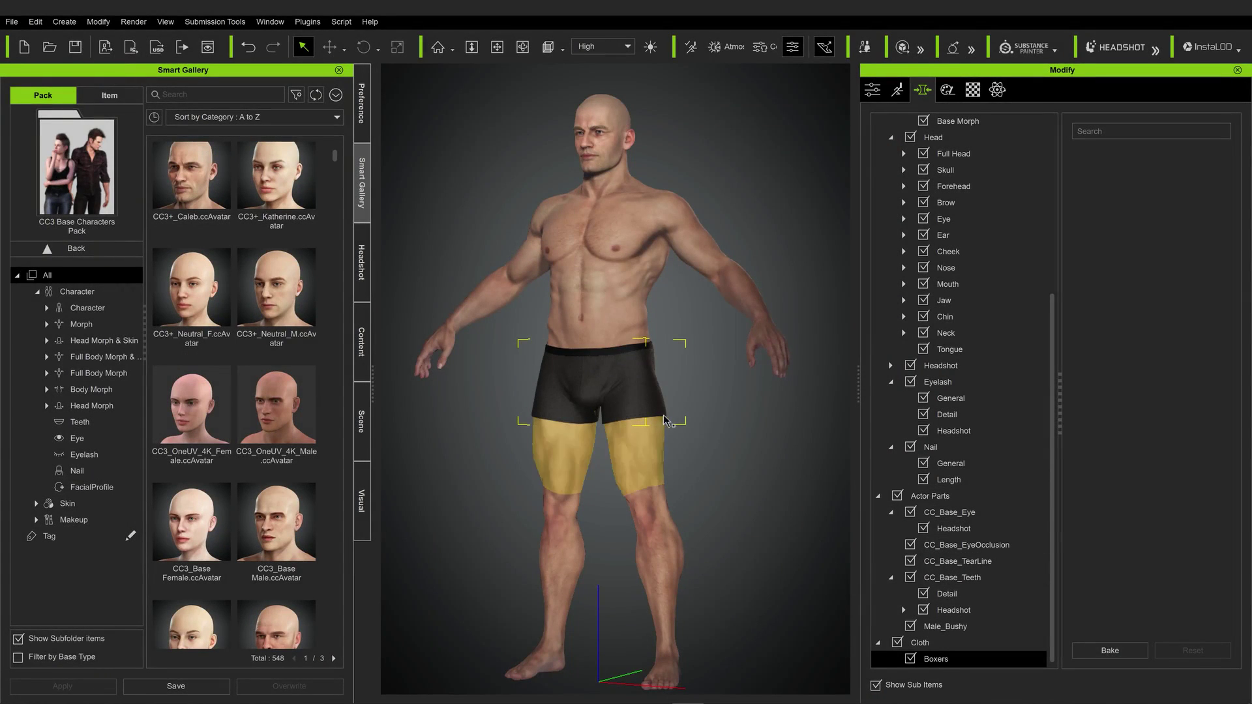
left_click(952, 627)
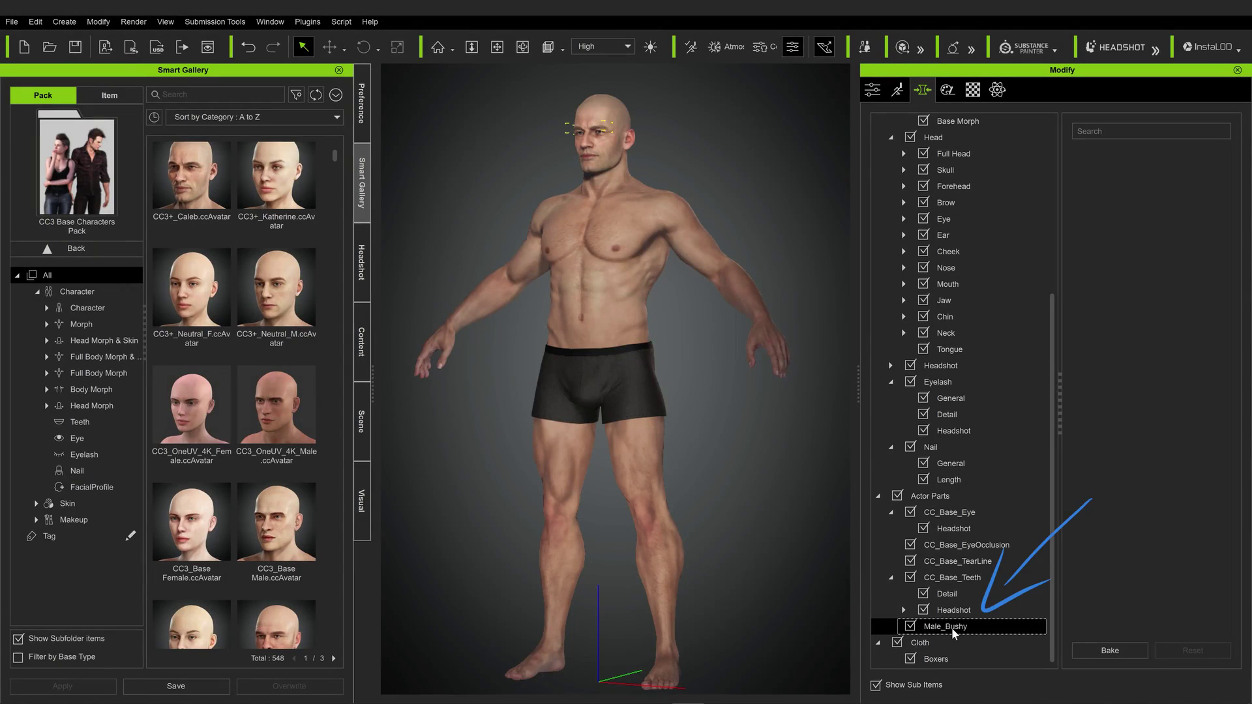
Select the CC_Base_Teeth Detail morphs and open the character's mouth to expose the teeth while showing those morphs.
left_click(952, 592)
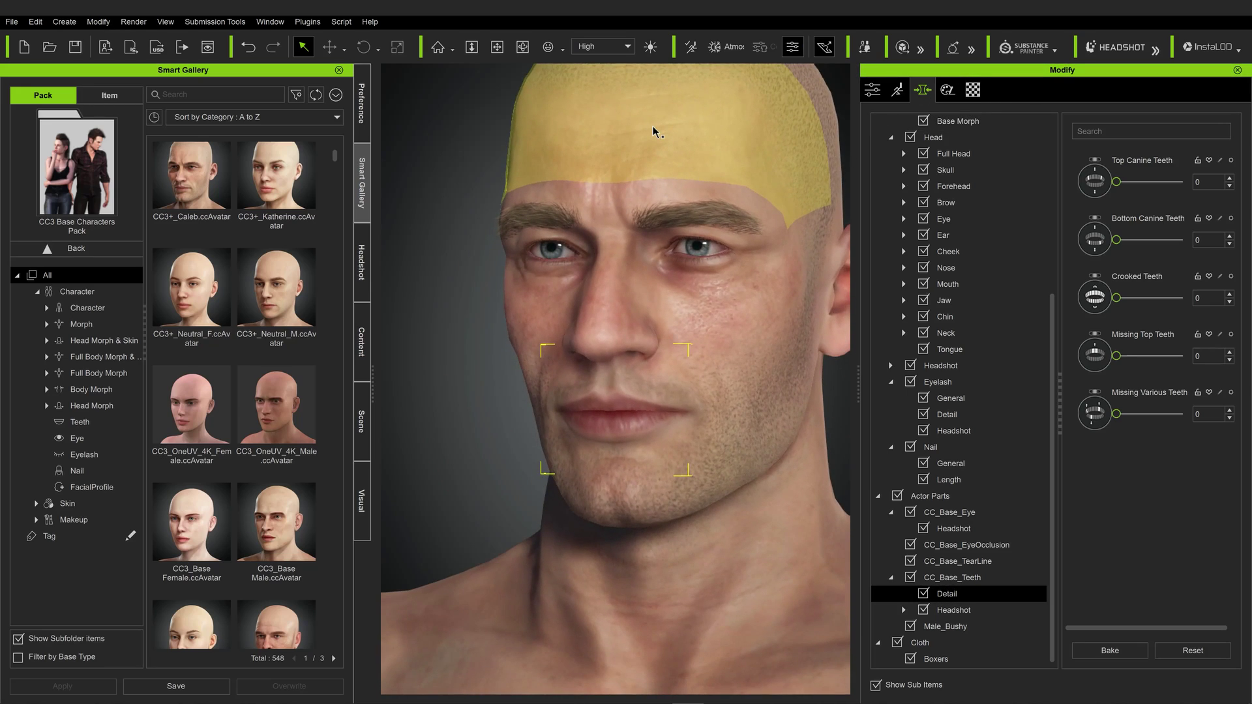
left_click(878, 91)
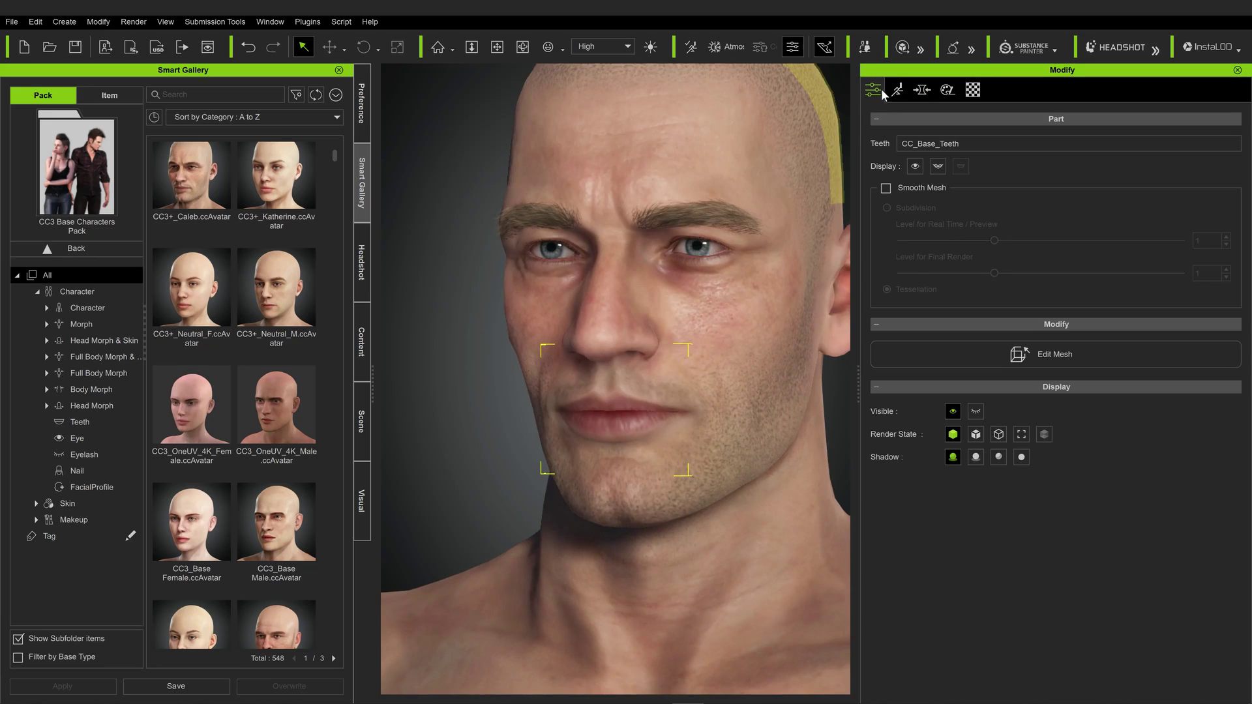
left_click(939, 168)
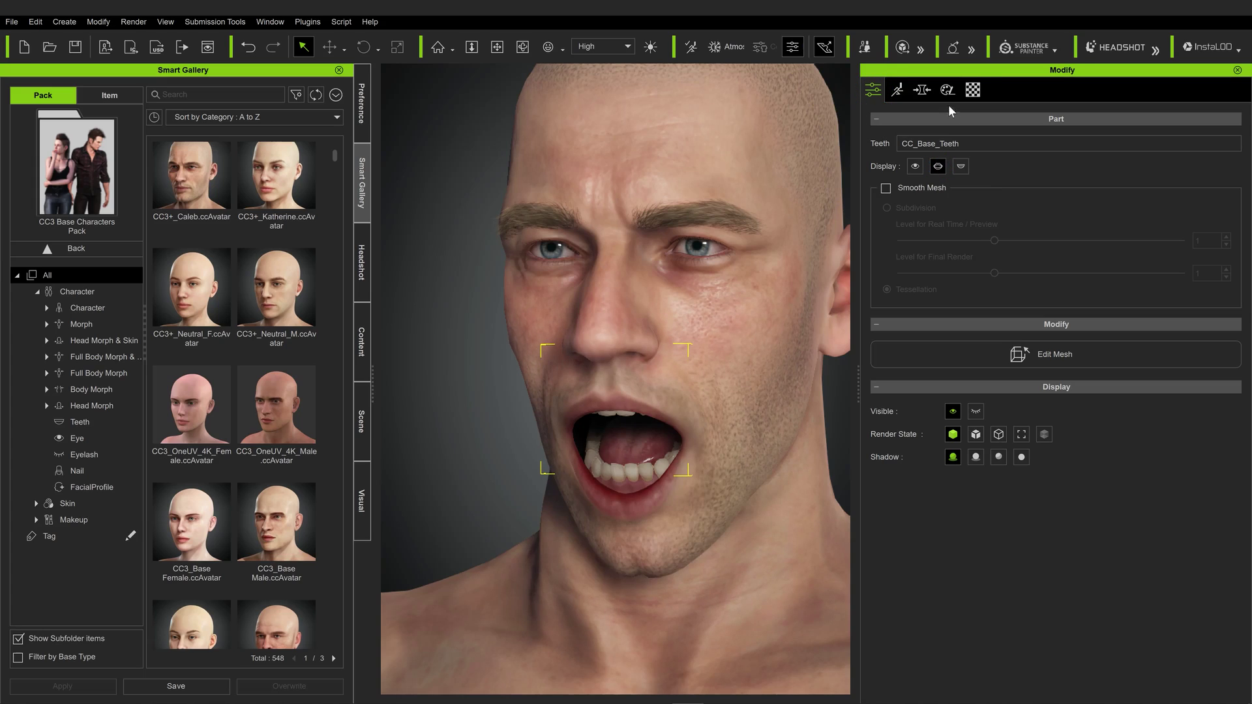
left_click(922, 90)
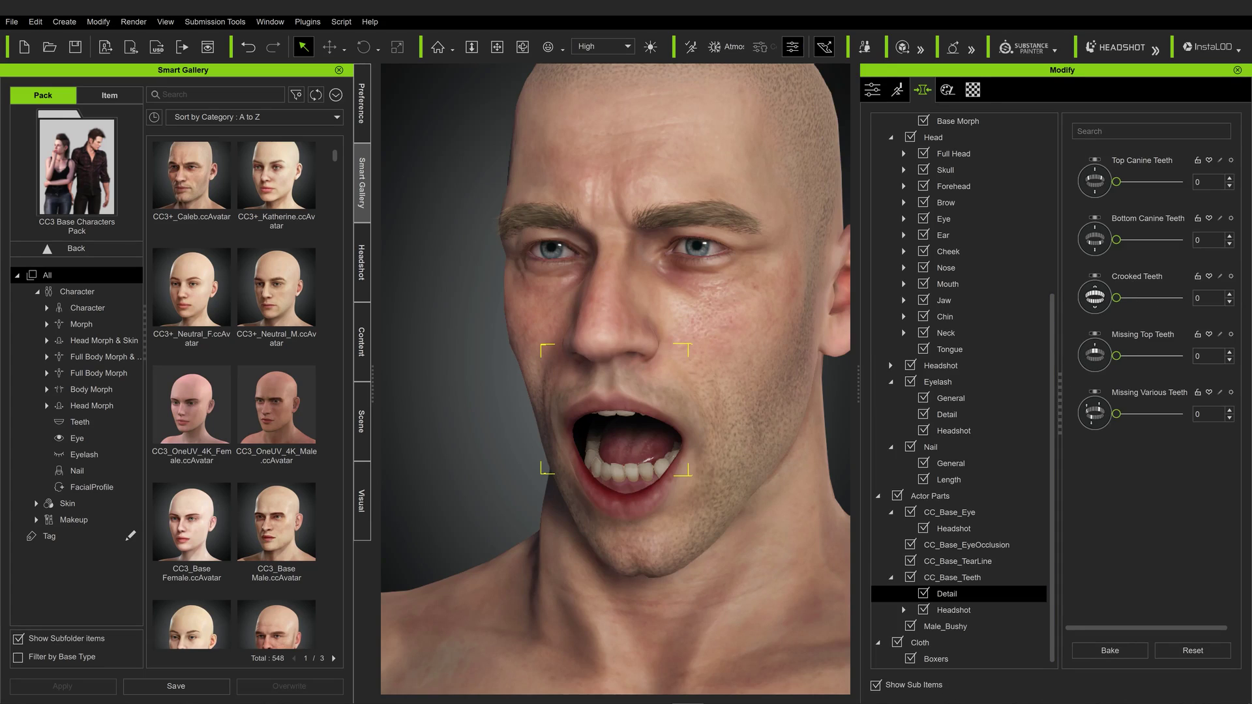
Test the Crooked Teeth morph at 100 while viewing the face from the front, and lower it to 44.
left_click_drag(1118, 299, 1193, 299)
right_click_drag(678, 287, 769, 270, "alt")
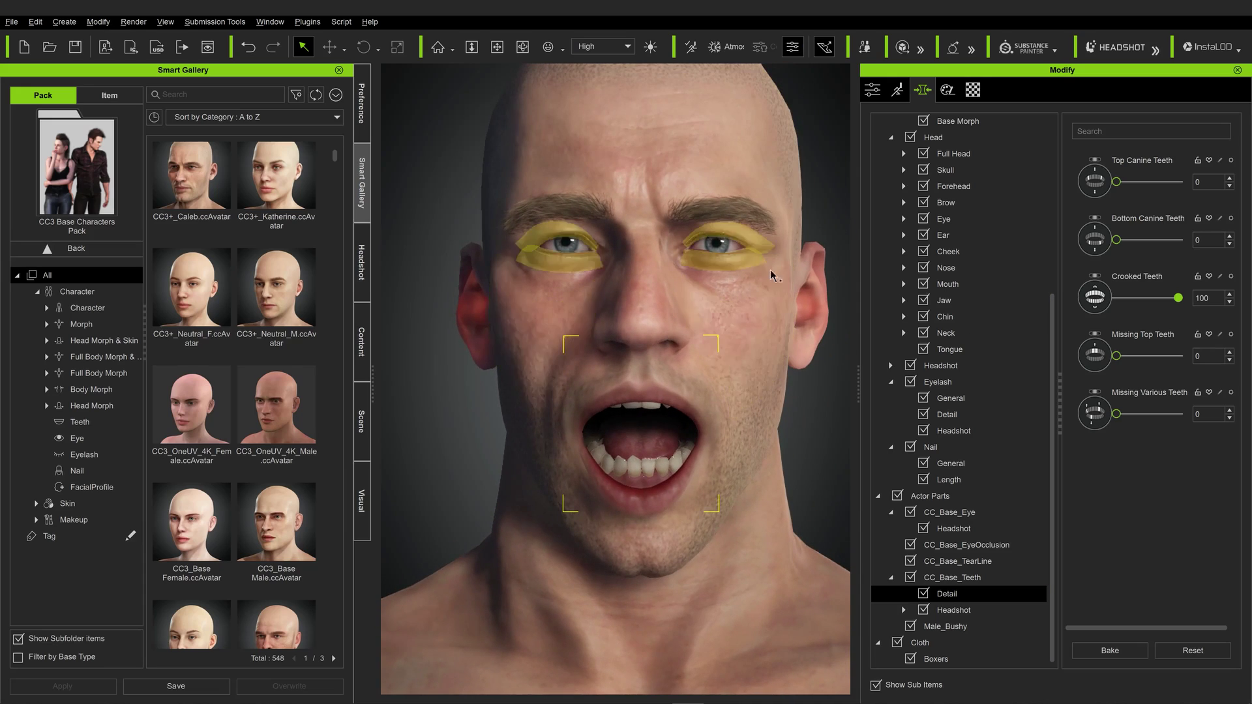
left_click_drag(1177, 298, 1147, 291)
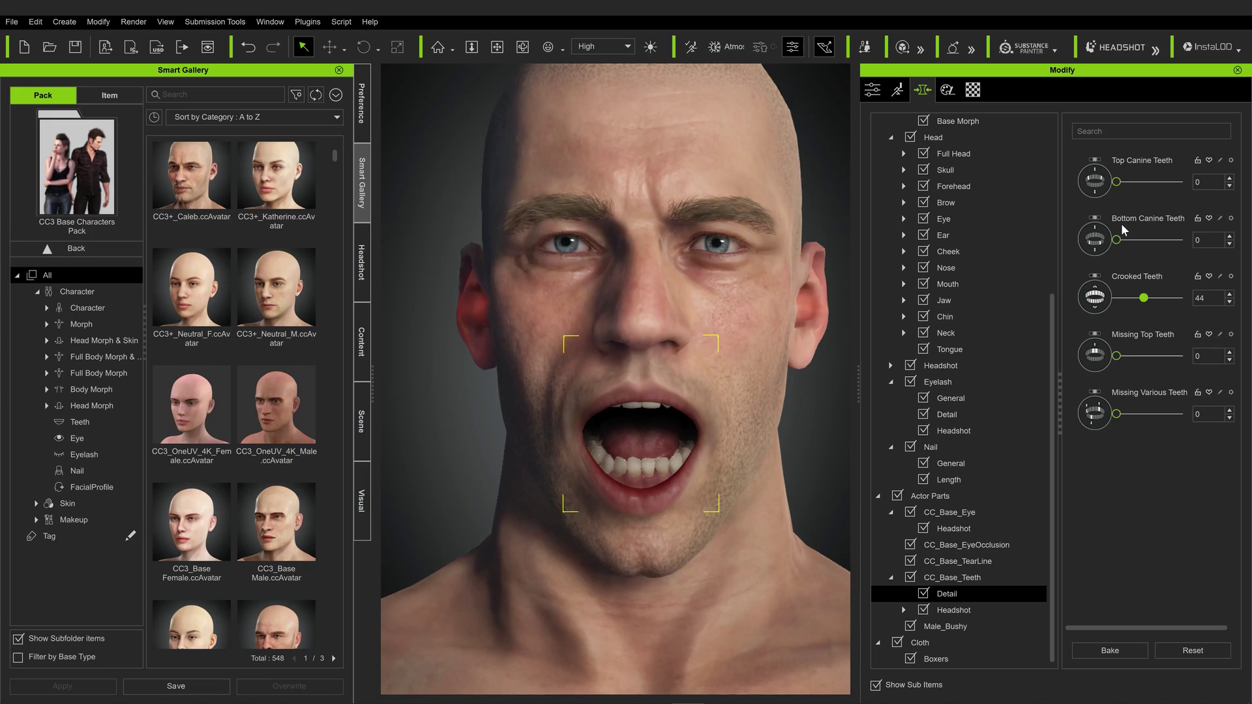
Try and undo the Top Canine Teeth morph, leave Bottom Canine Teeth at 0, and set Missing Various Teeth to 5.
left_click_drag(1117, 183, 1181, 183)
key("ctrl+z")
mouse_move(1117, 240)
left_mouse_down()
mouse_move(1143, 241)
mouse_move(1113, 241)
left_mouse_up()
left_click_drag(1116, 416, 1183, 416)
left_click_drag(1177, 415, 1120, 413)
scroll(651, 366, "down", 3)
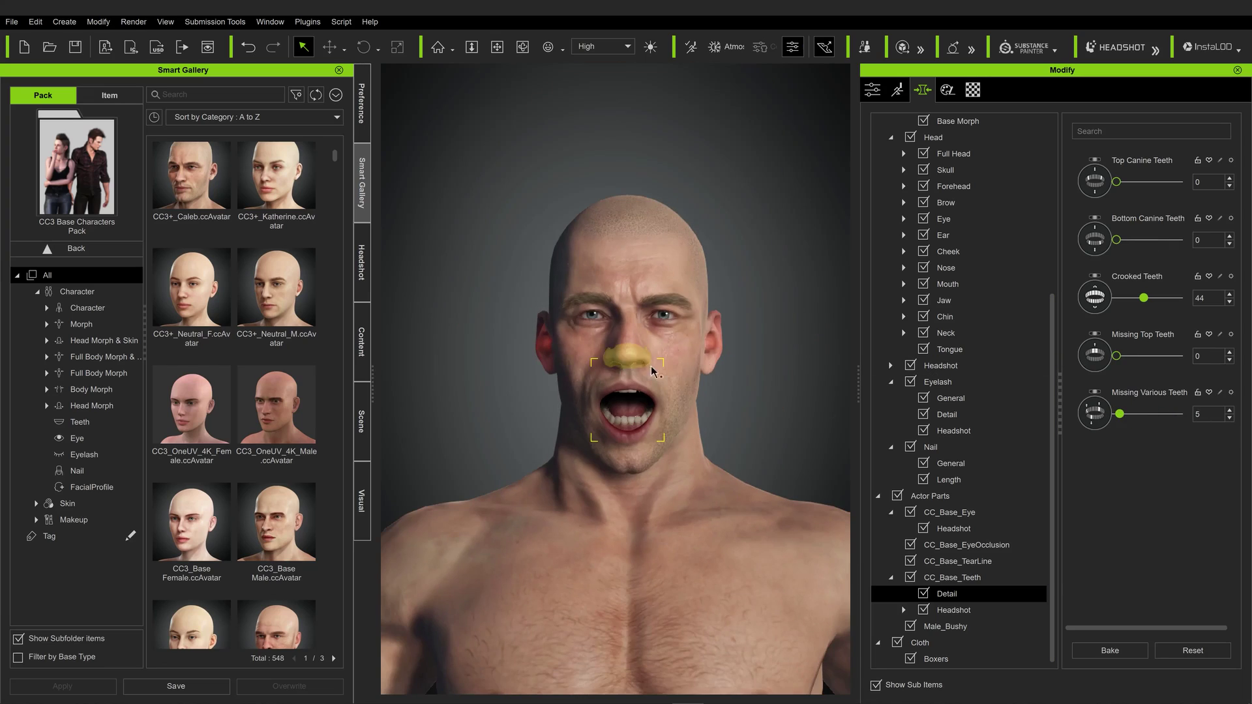
Preview the face with the mouth open, teeth hidden and eyes closed, and restore it to eyes open and mouth closed.
left_click(872, 89)
left_click(937, 168)
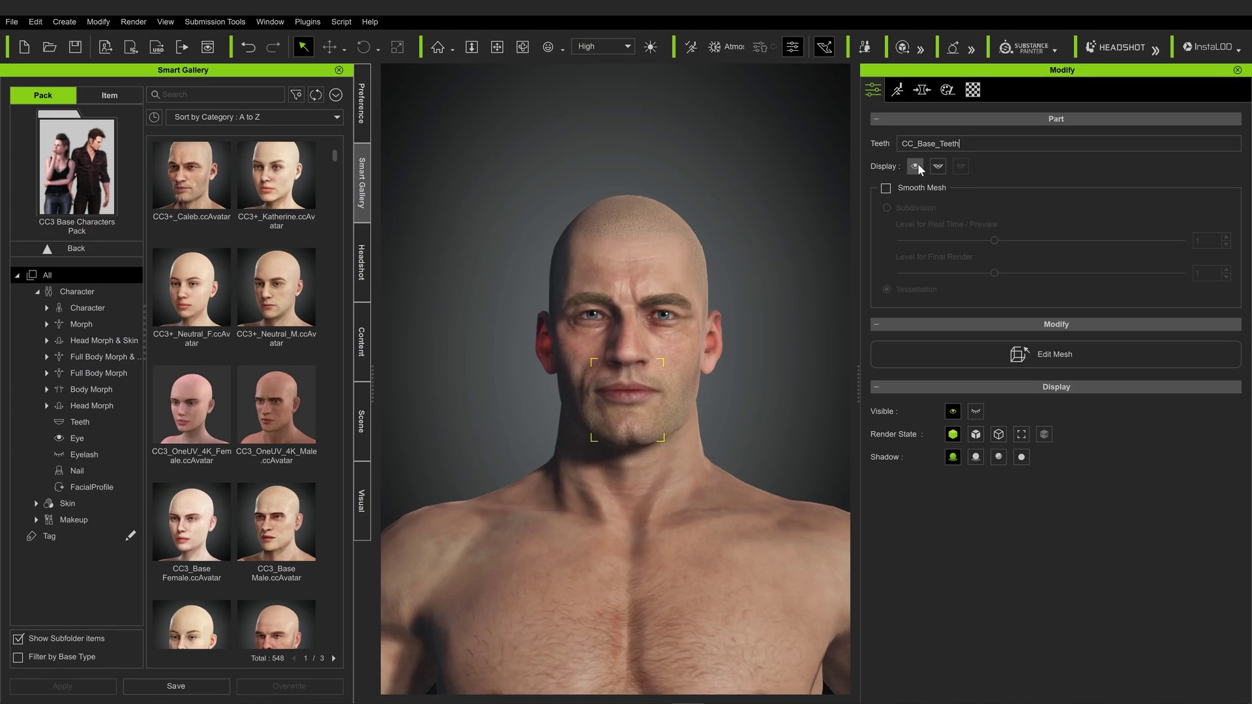
left_click(938, 166)
left_click(961, 167)
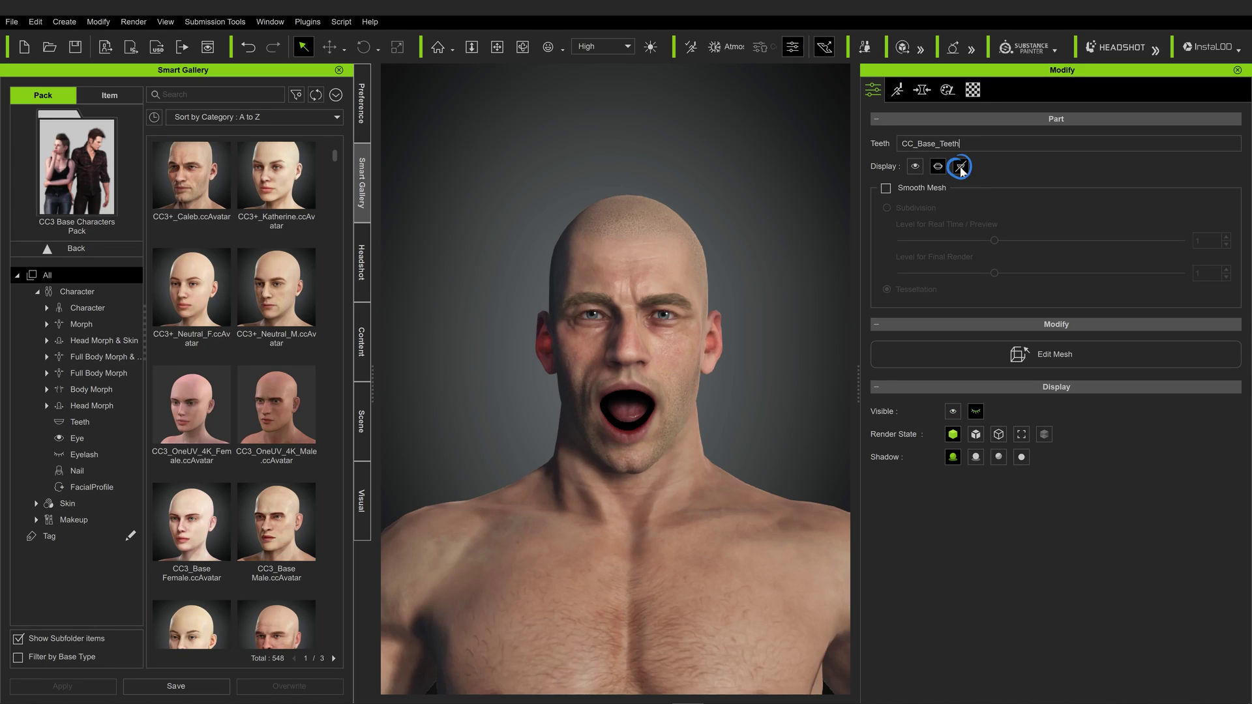
left_click(960, 168)
left_click(915, 167)
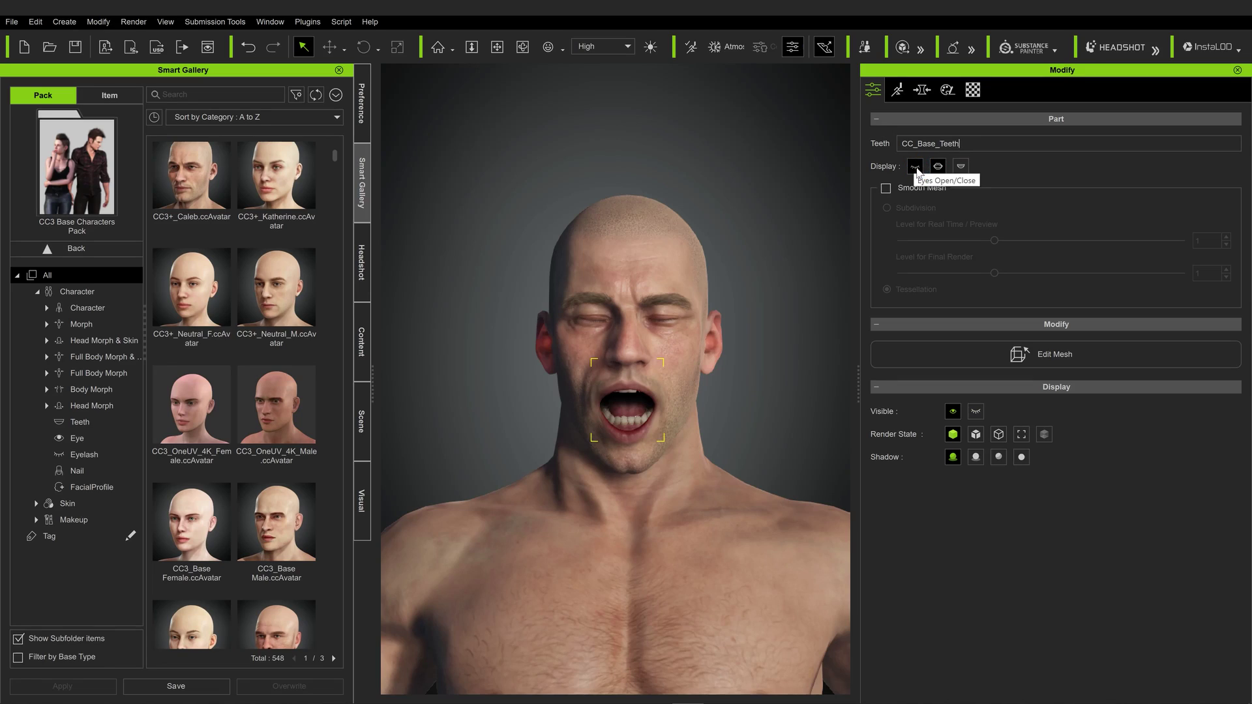
left_click(915, 166)
left_click(938, 166)
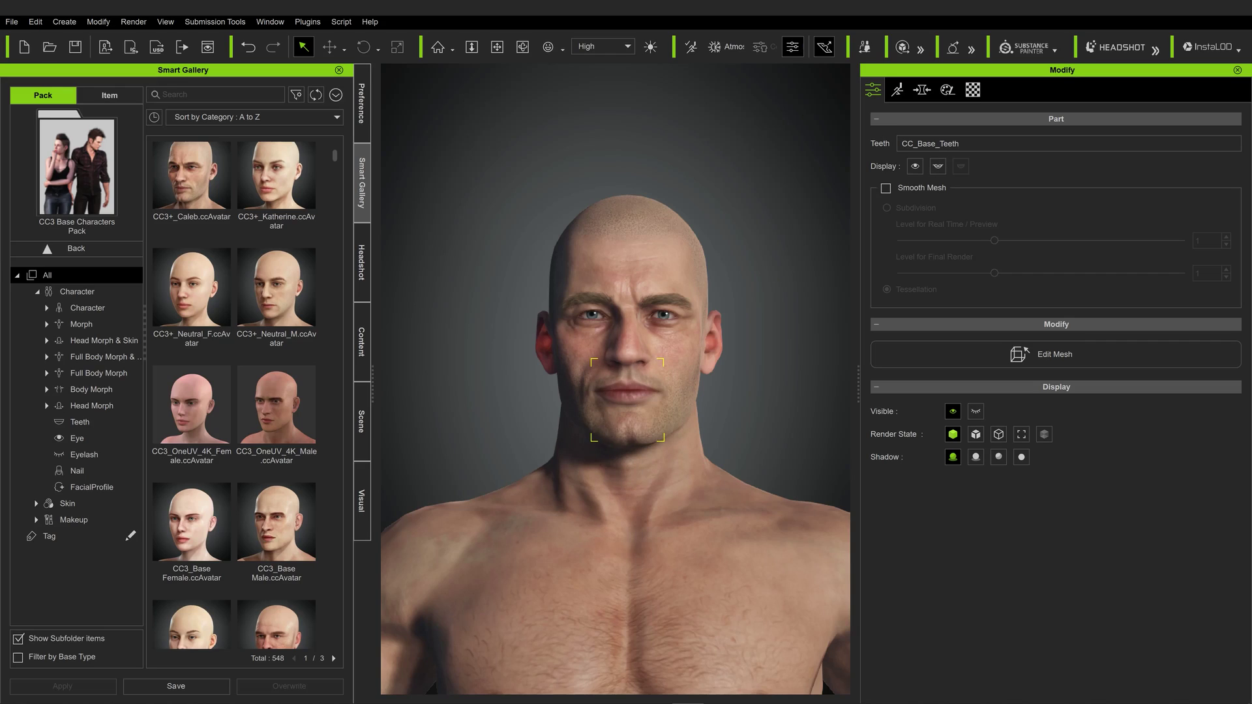
Hide and reshow the Modify panel while viewing the character, and narrow the panel to enlarge the viewport.
left_click(922, 89)
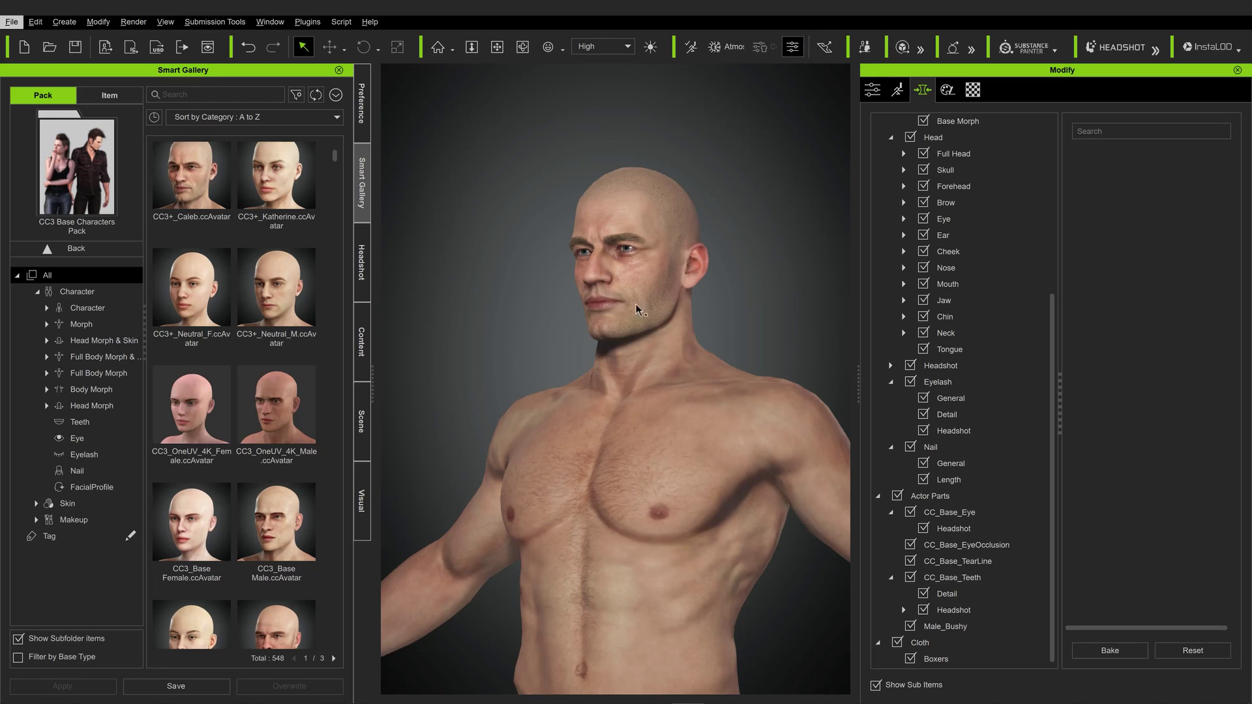
right_click_drag(636, 304, 666, 292)
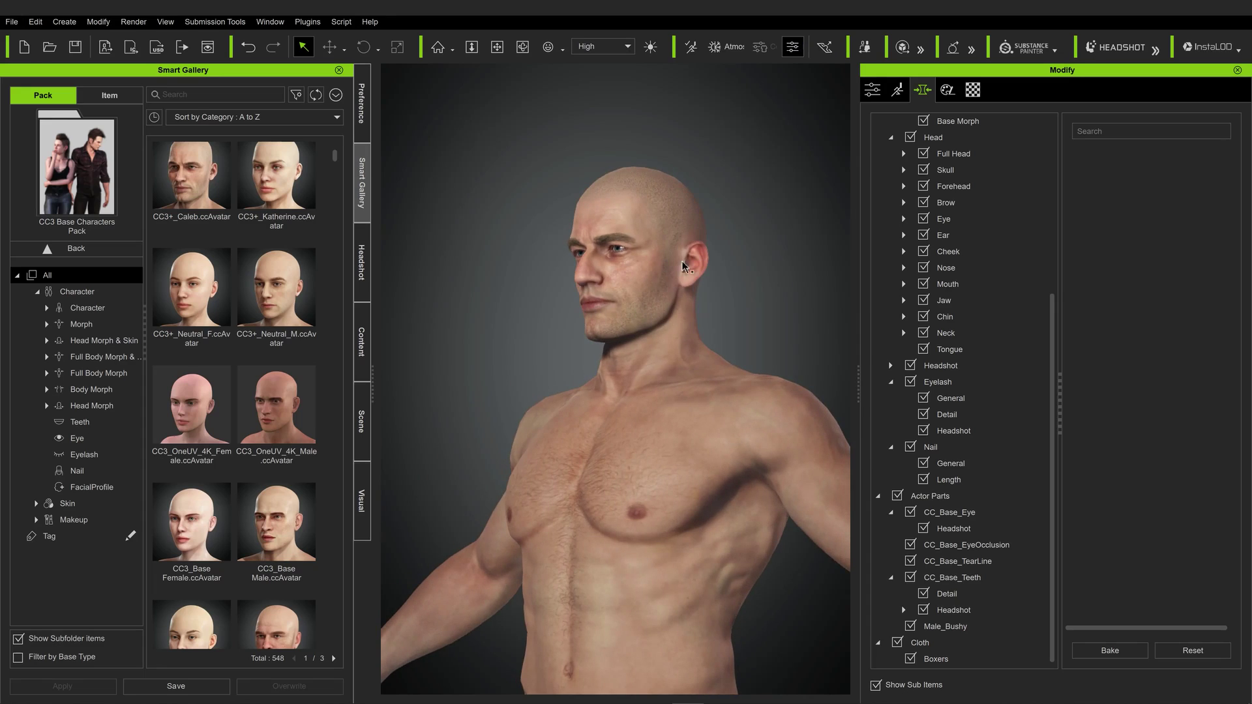
left_click(794, 46)
left_click(793, 46)
left_click(793, 47)
scroll(727, 290, "down", 2)
right_click_drag(726, 291, 945, 311)
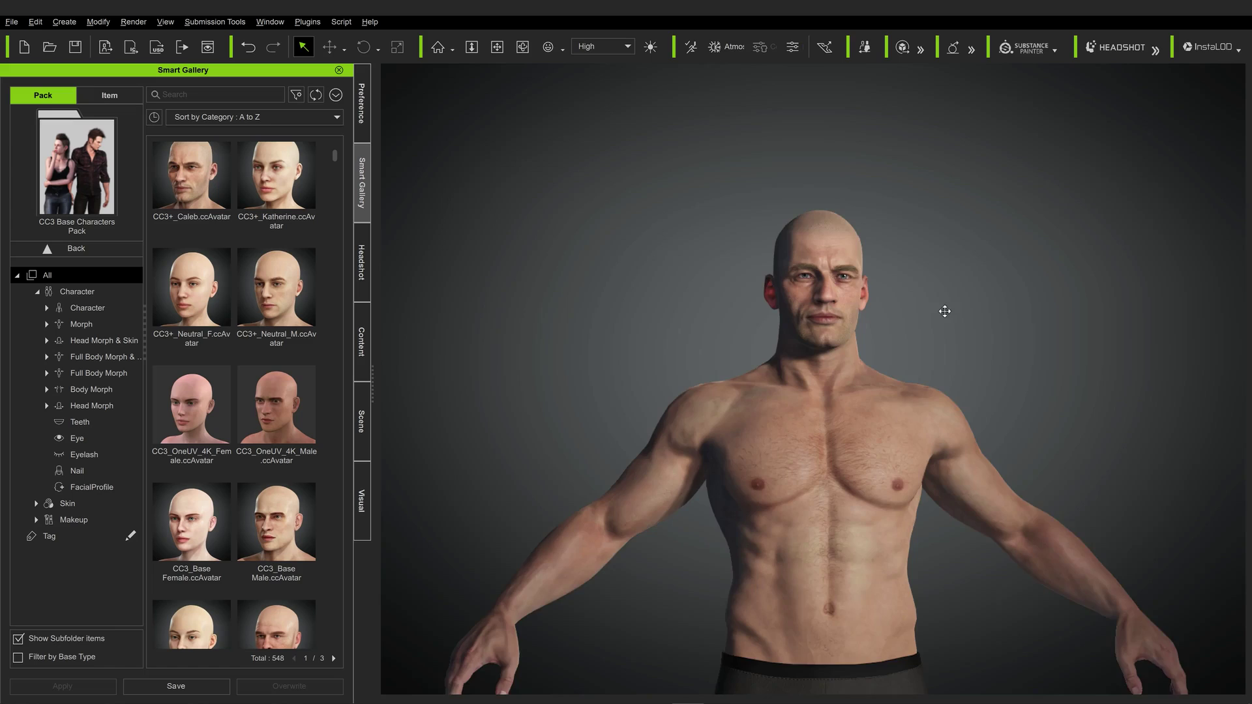
middle_click_drag(945, 310, 903, 234)
right_click_drag(902, 235, 720, 236)
left_click(793, 46)
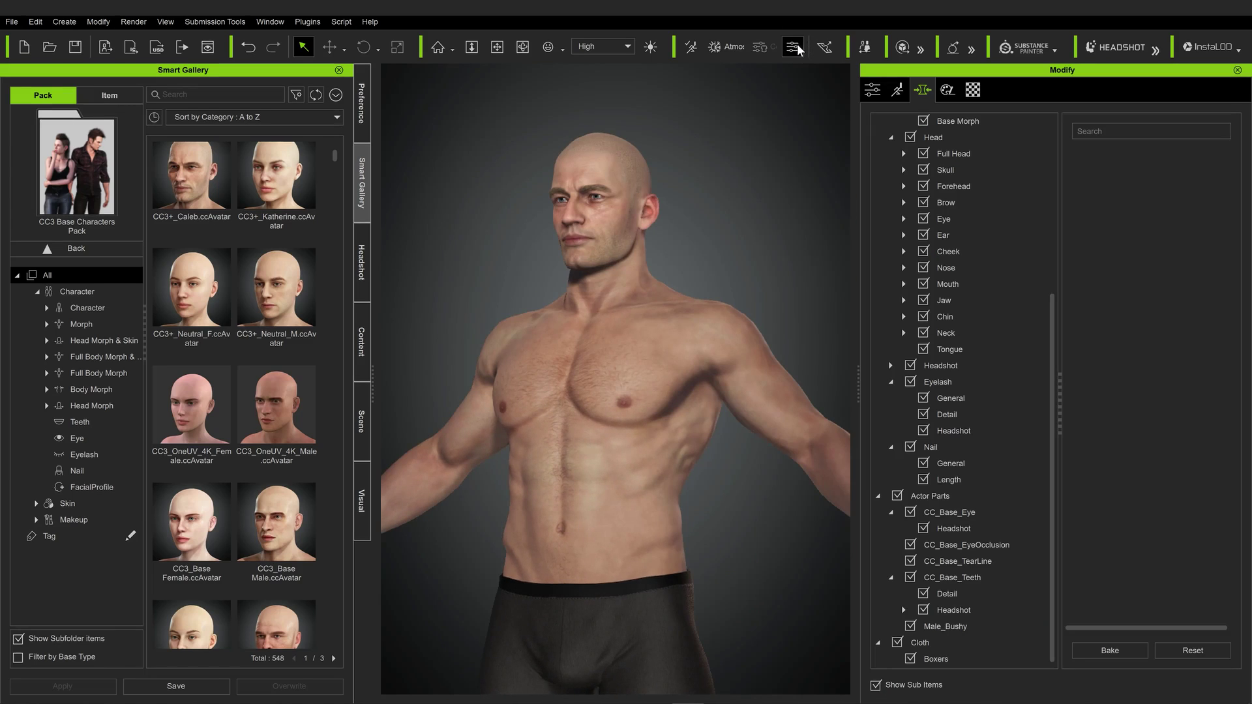
left_click_drag(858, 163, 946, 175)
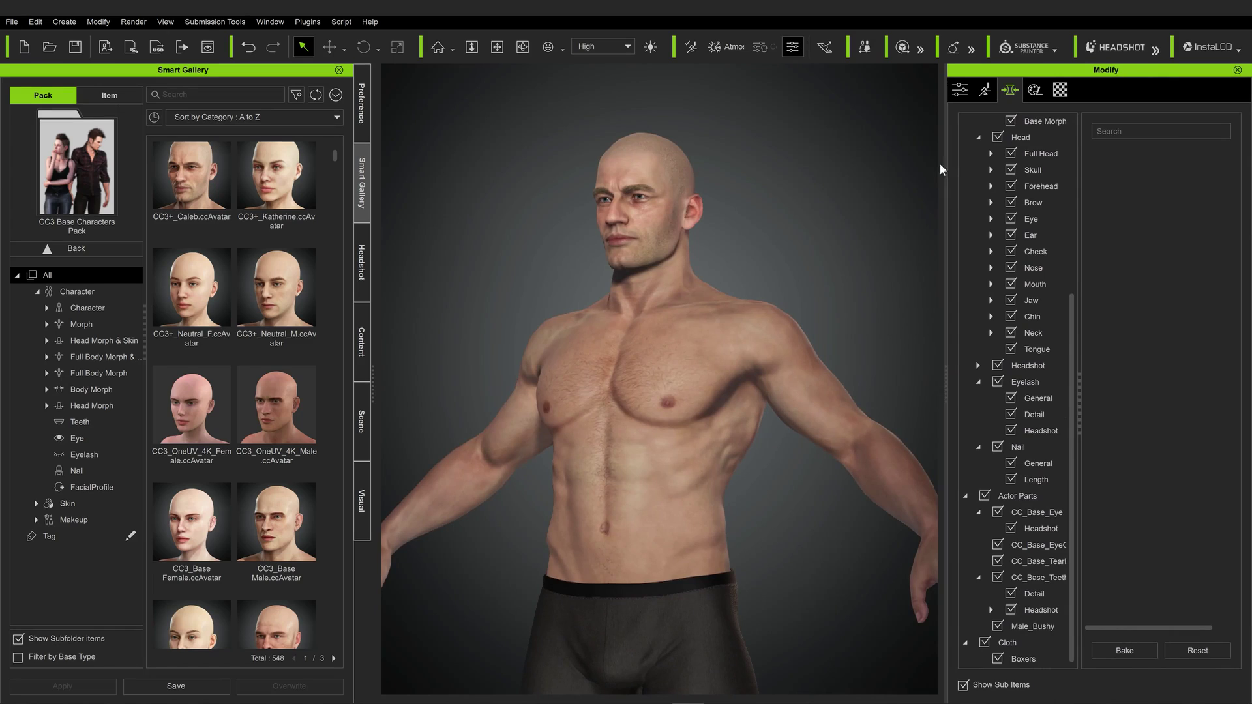
Browse the Atmosphere templates and apply the DH_Side lighting to the scene.
left_click(716, 47)
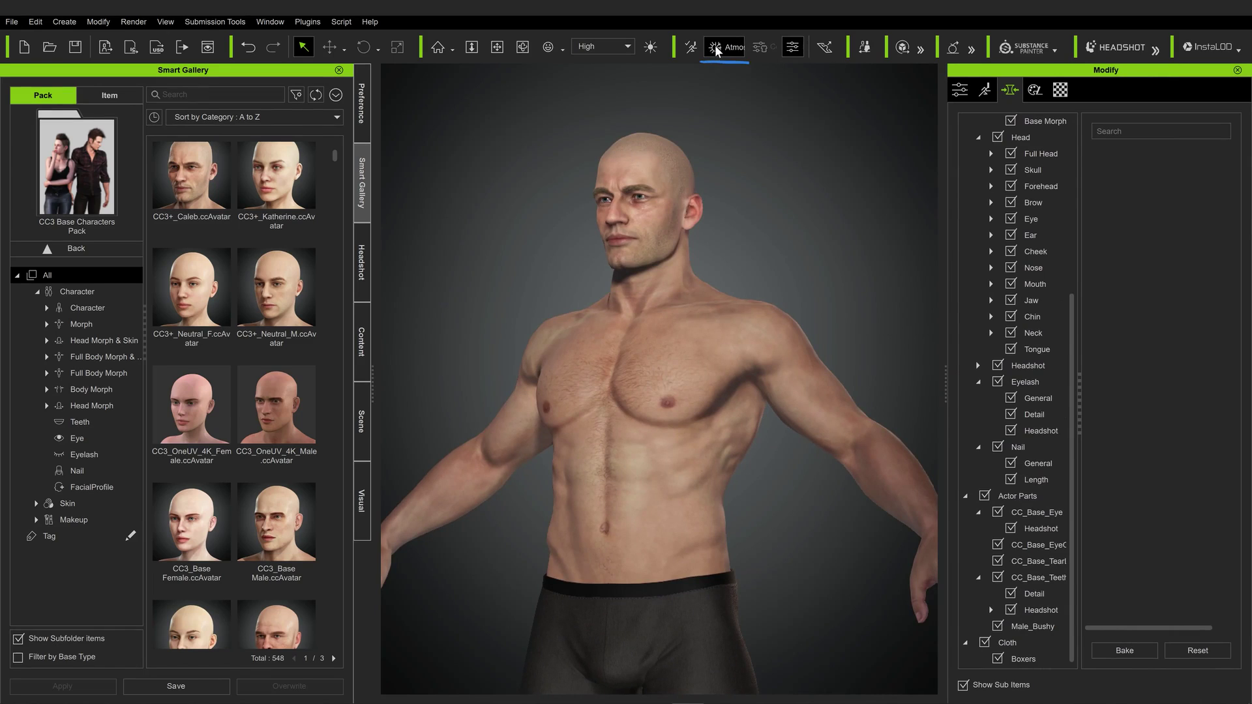
scroll(222, 385, "down", 1)
scroll(224, 402, "down", 6)
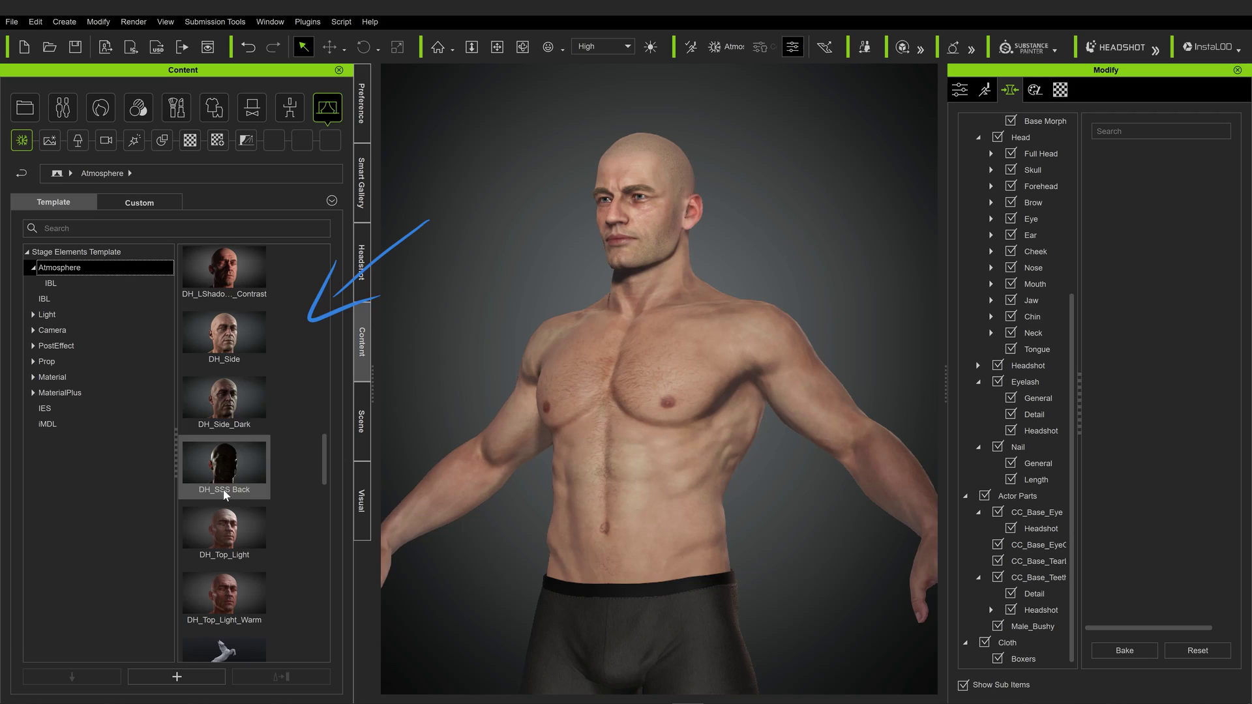
double_click(241, 335)
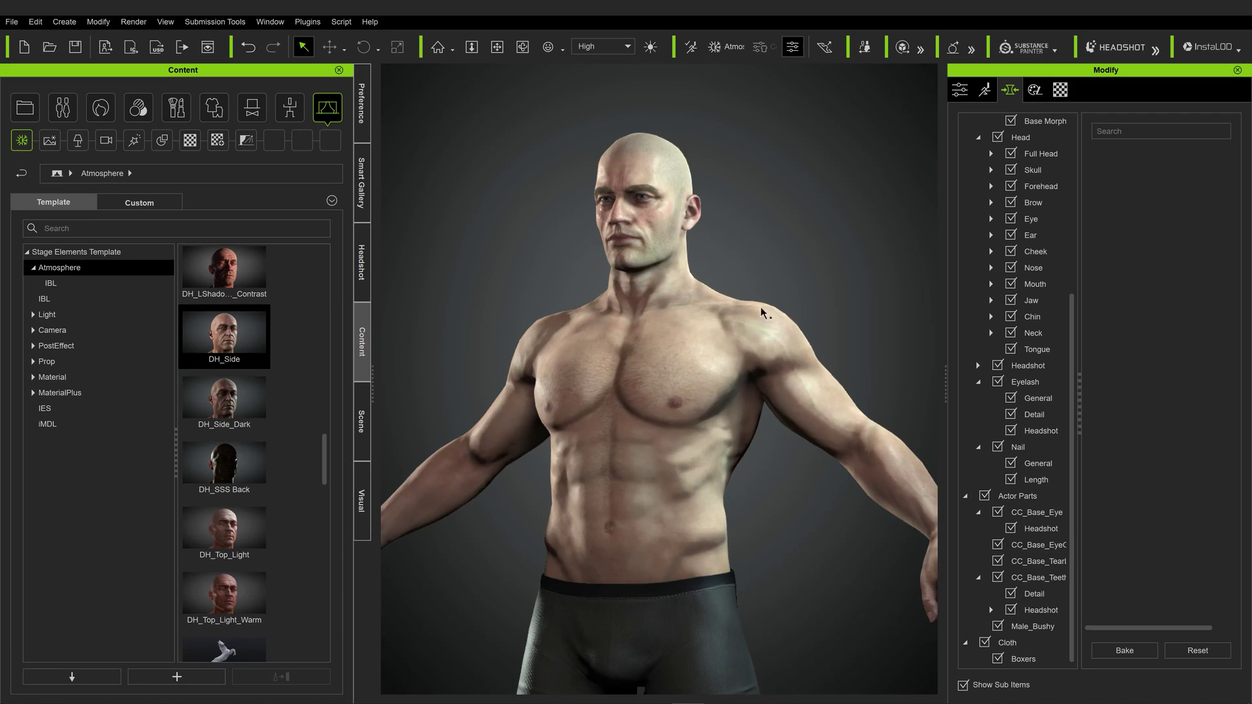
Inspect the body under the side lighting and switch the atmosphere to Check_Light.
scroll(229, 329, "up", 5)
scroll(244, 374, "down", 10)
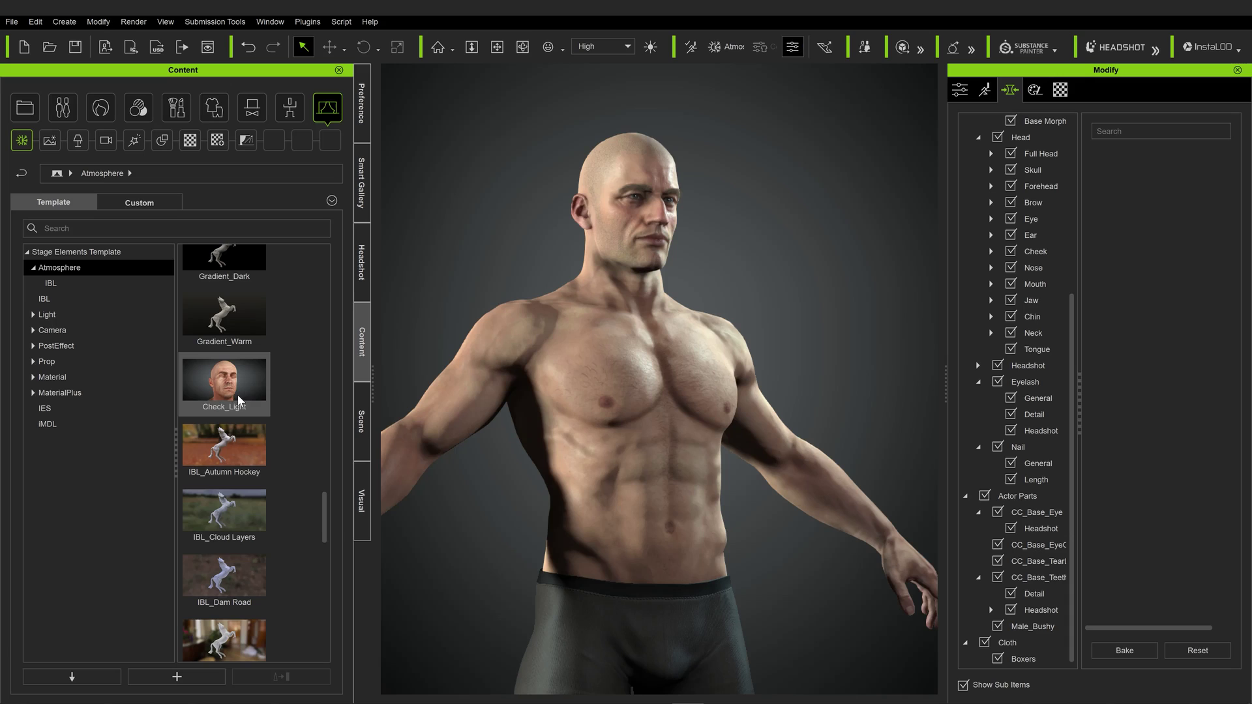
double_click(225, 381)
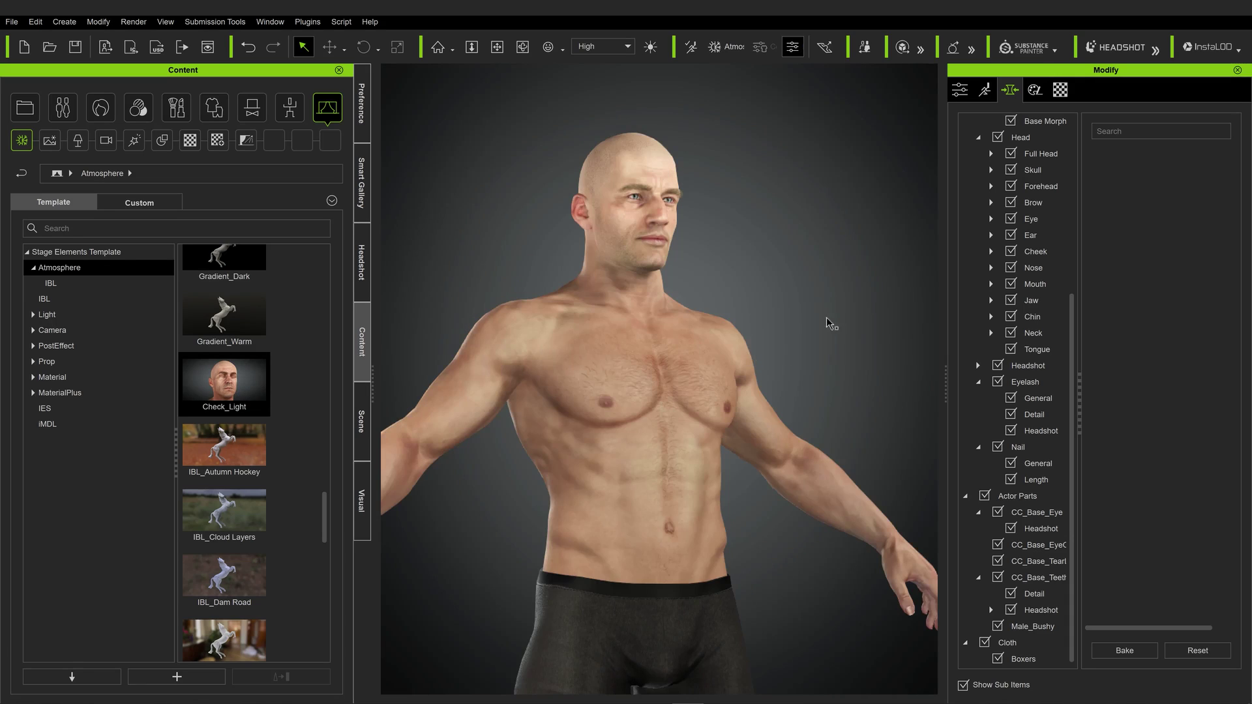
Look through the remaining atmosphere templates and apply the _Default atmosphere to the scene.
scroll(259, 518, "down", 5)
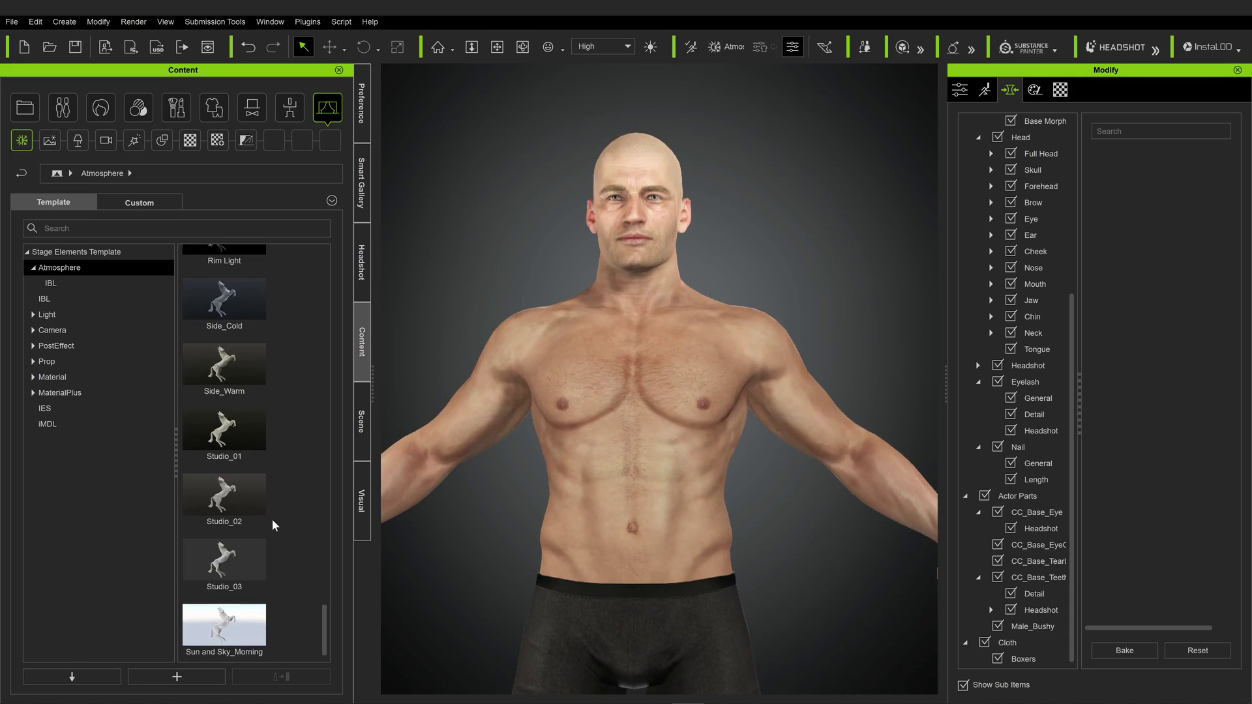
left_click_drag(320, 620, 330, 258)
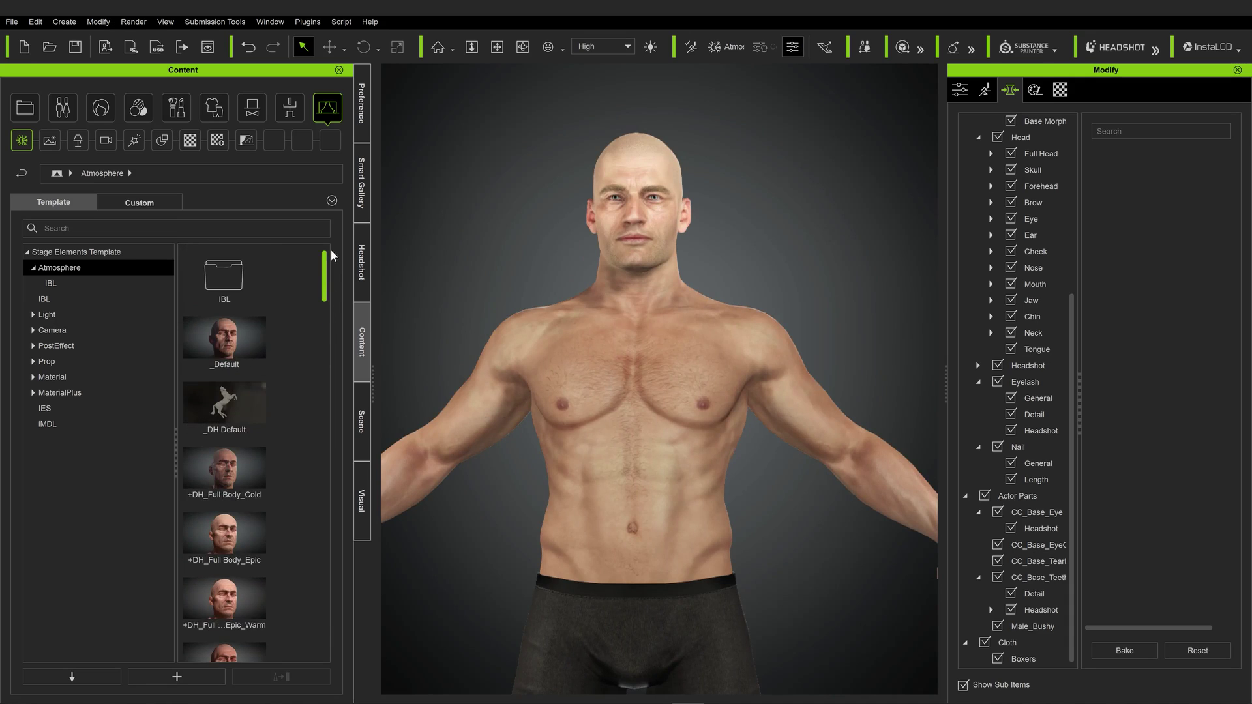
double_click(245, 340)
right_click_drag(693, 342, 652, 326)
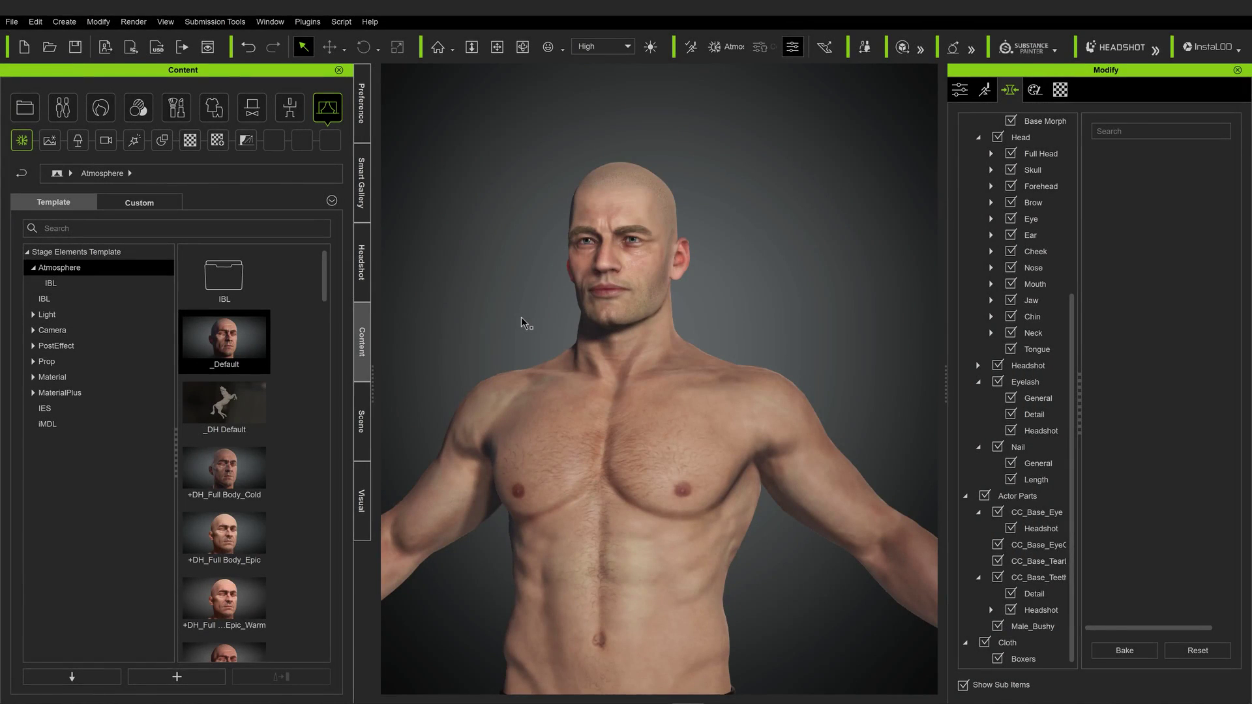
Open the scene's object list, select Boxers, collapse CC3_Base_Plus and expand the Light group.
left_click(358, 417)
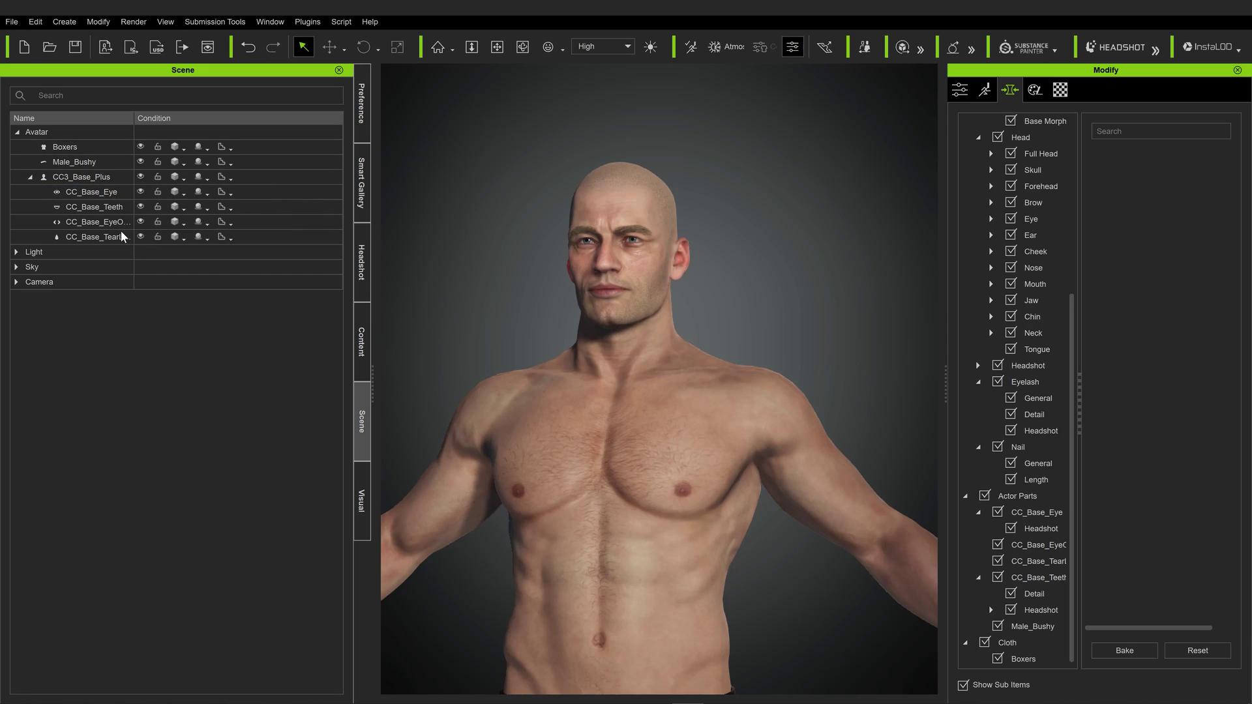
left_click(65, 146)
left_click(30, 177)
left_click(17, 192)
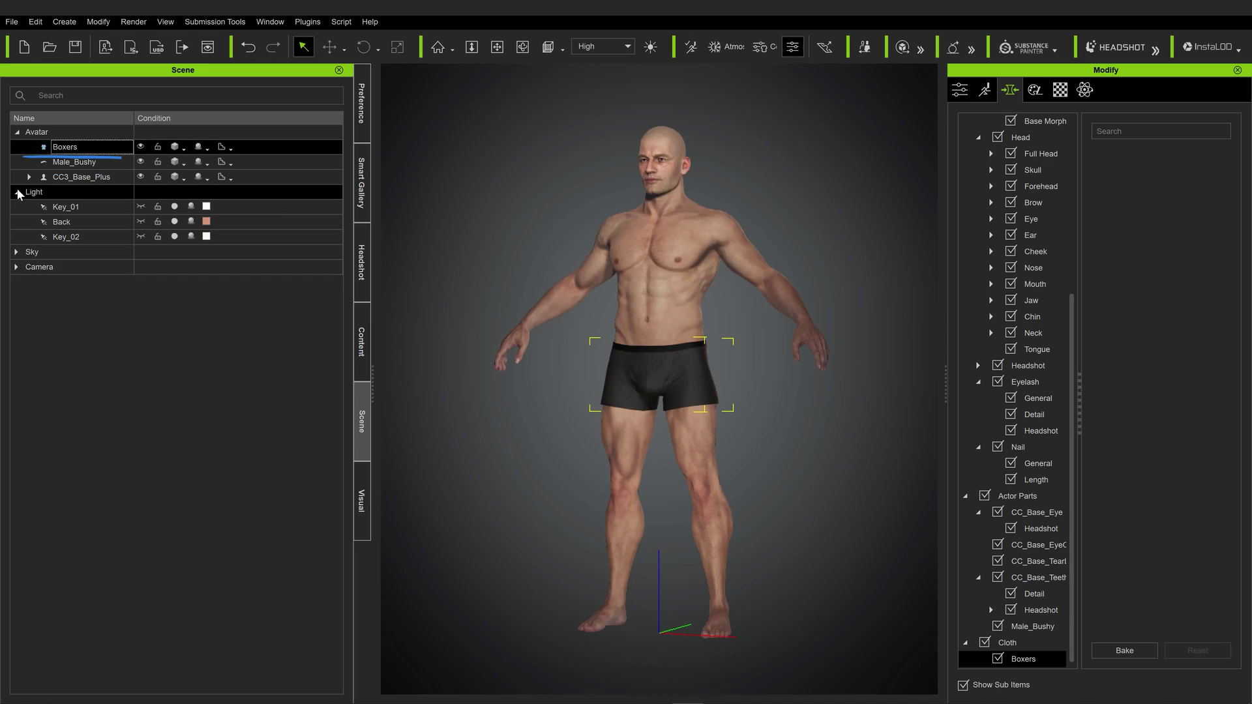
Toggle the viewport visibility of the Key_01 light and leave it hidden.
left_click(141, 206)
key("shift+Down")
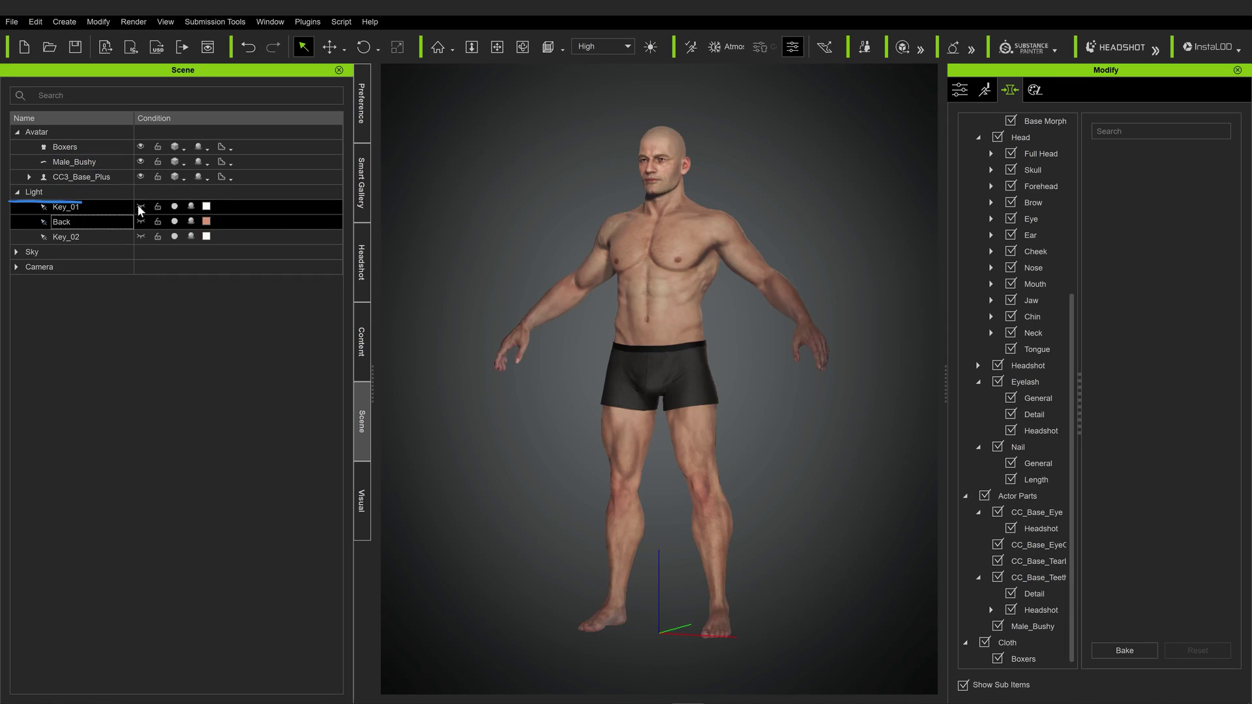
left_click(138, 207)
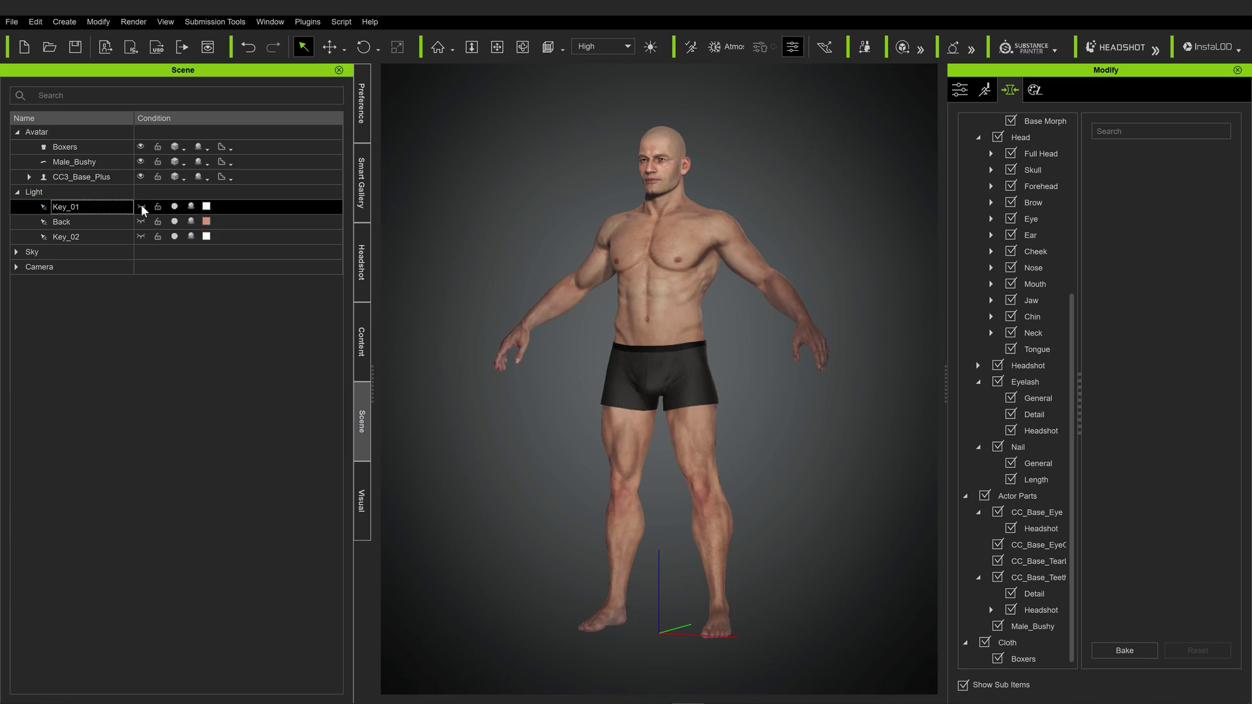
left_click(141, 206)
left_click(142, 206)
left_click(141, 206)
middle_click_drag(683, 291, 830, 258)
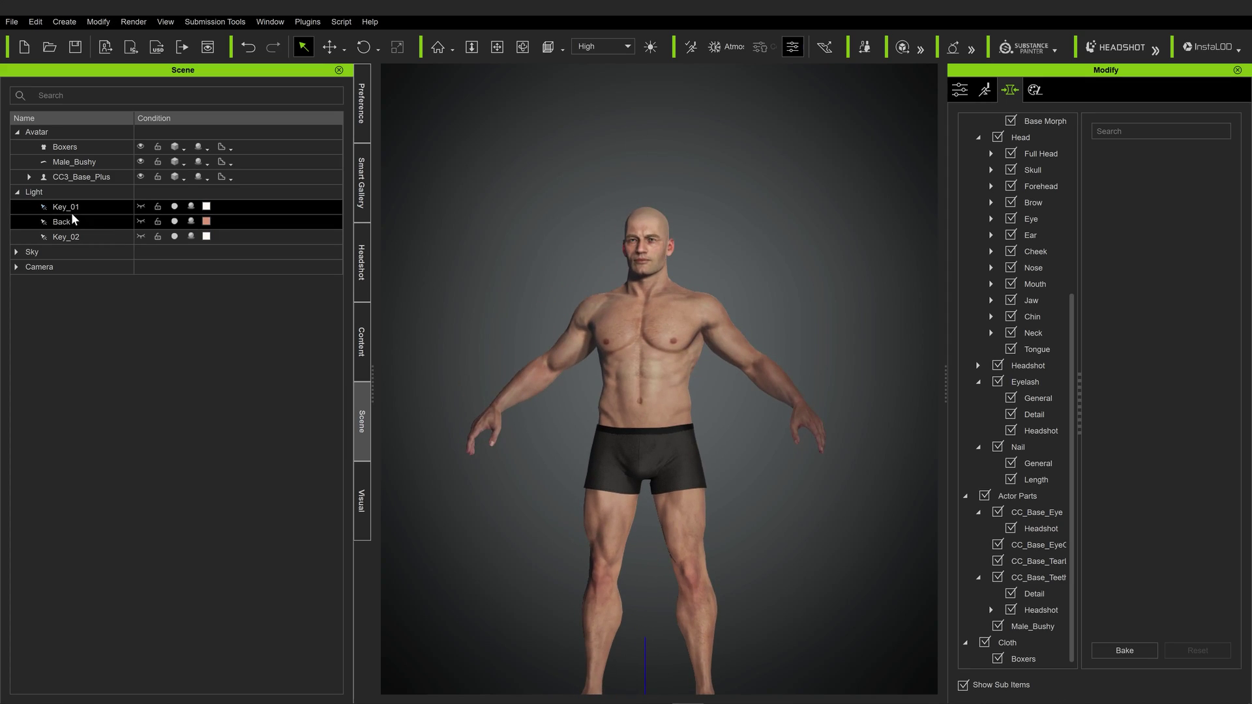
Switch the Key_01 light off and back on to compare its effect on the character, and select Key_02.
left_click(175, 208)
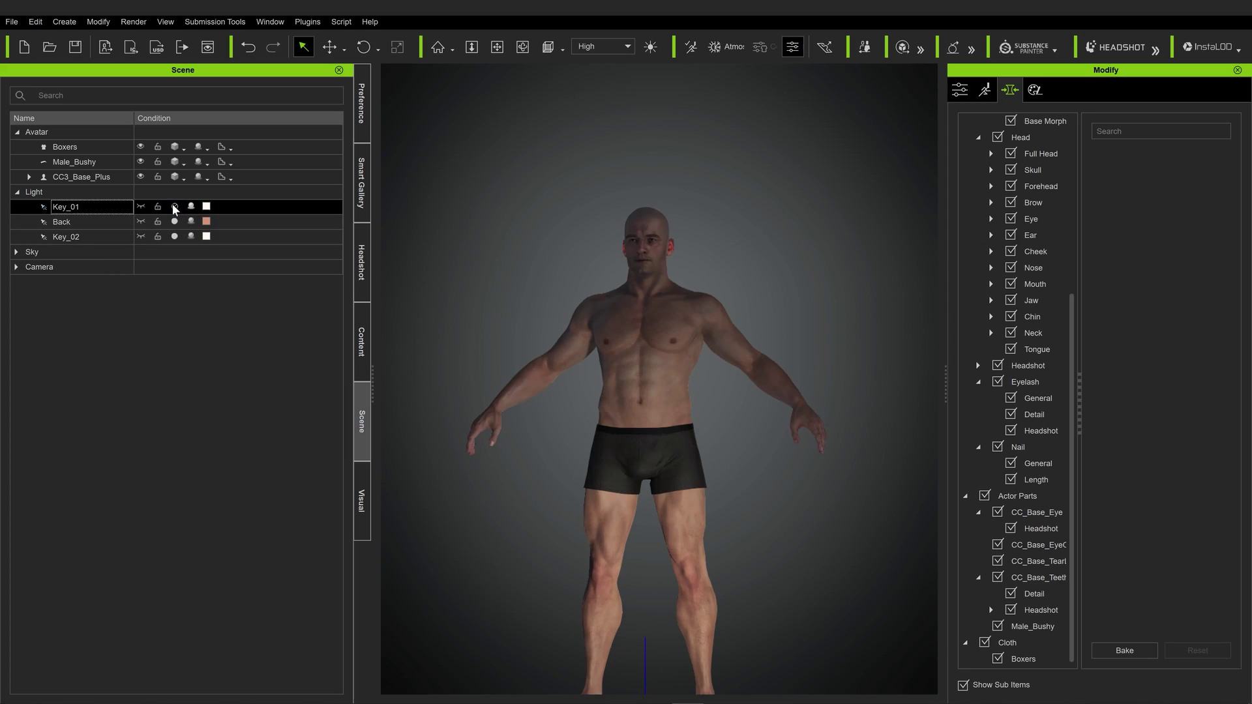
left_click(175, 208)
left_click(92, 237)
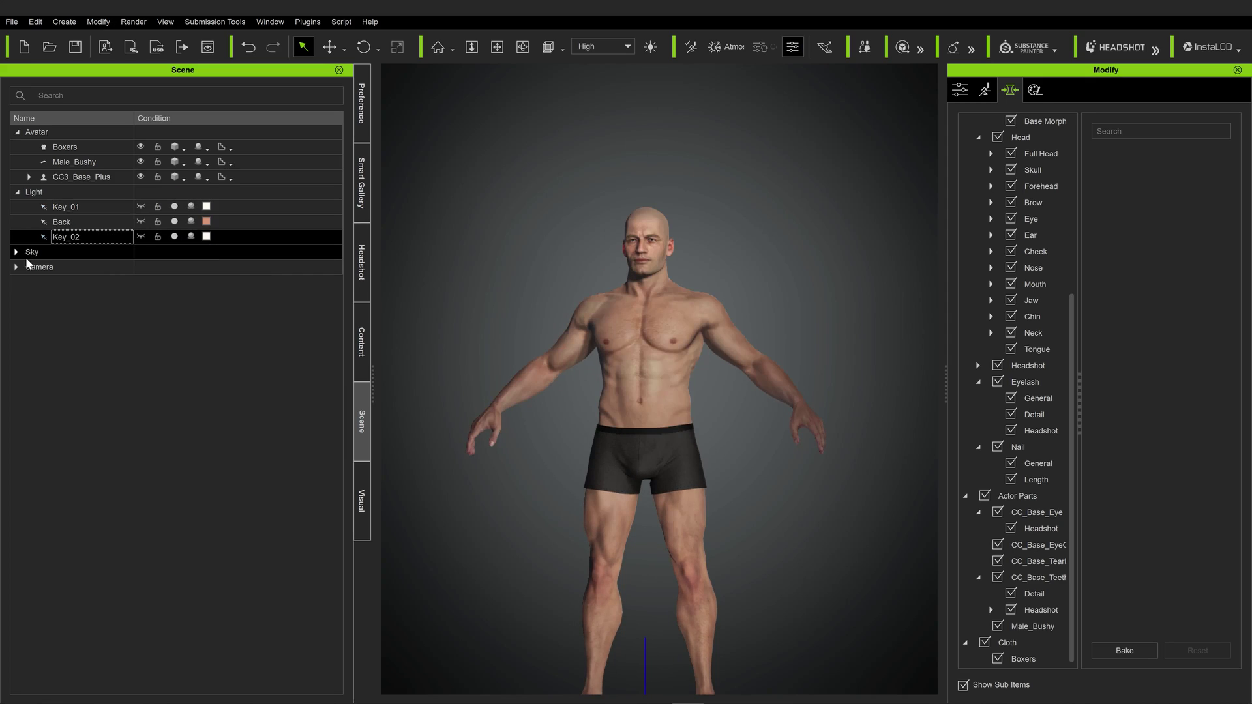
Open the Key_01 light's settings, test its Multiplier at 5.34, and restore it to 2.5.
left_click(92, 207)
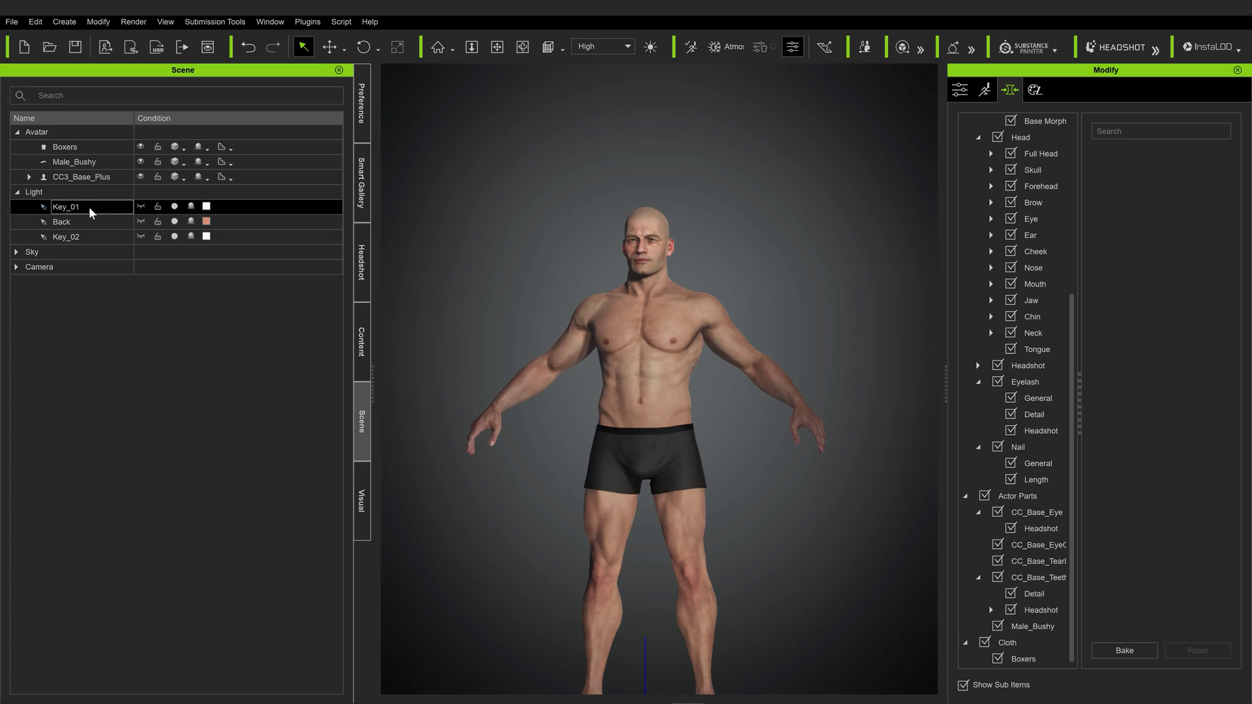
left_click(955, 91)
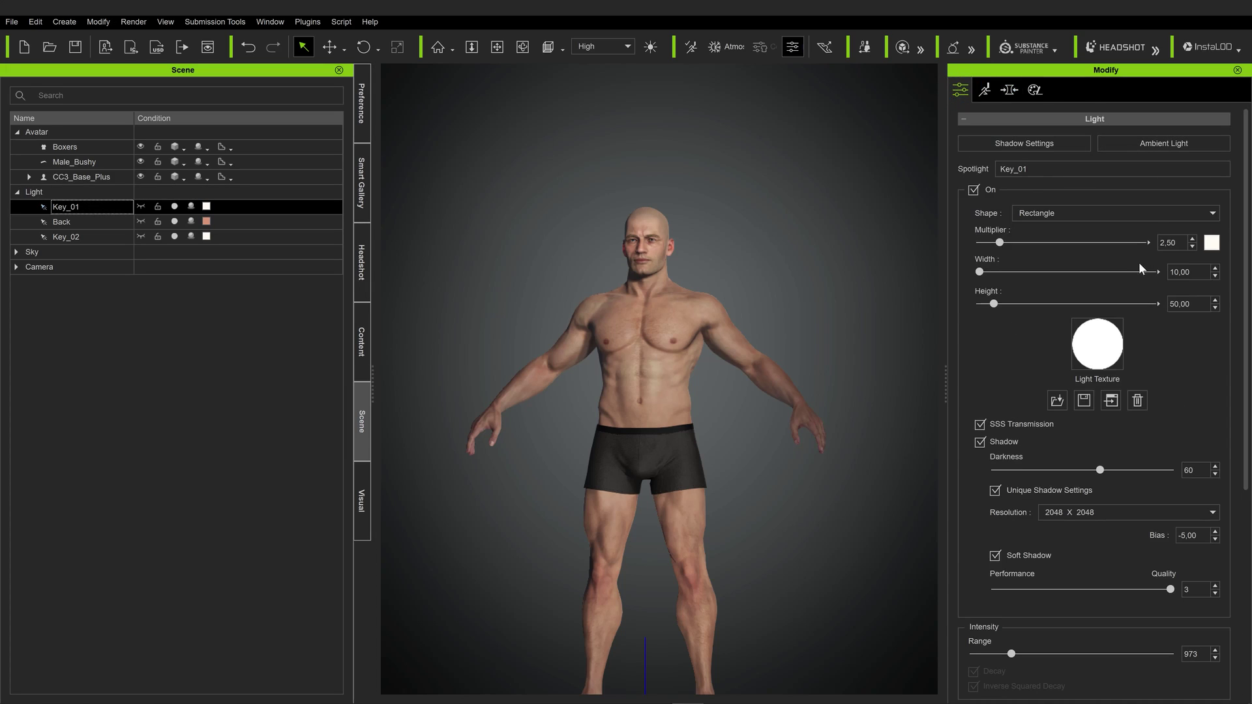
left_click_drag(1000, 241, 1024, 242)
left_click_drag(1178, 242, 1108, 232)
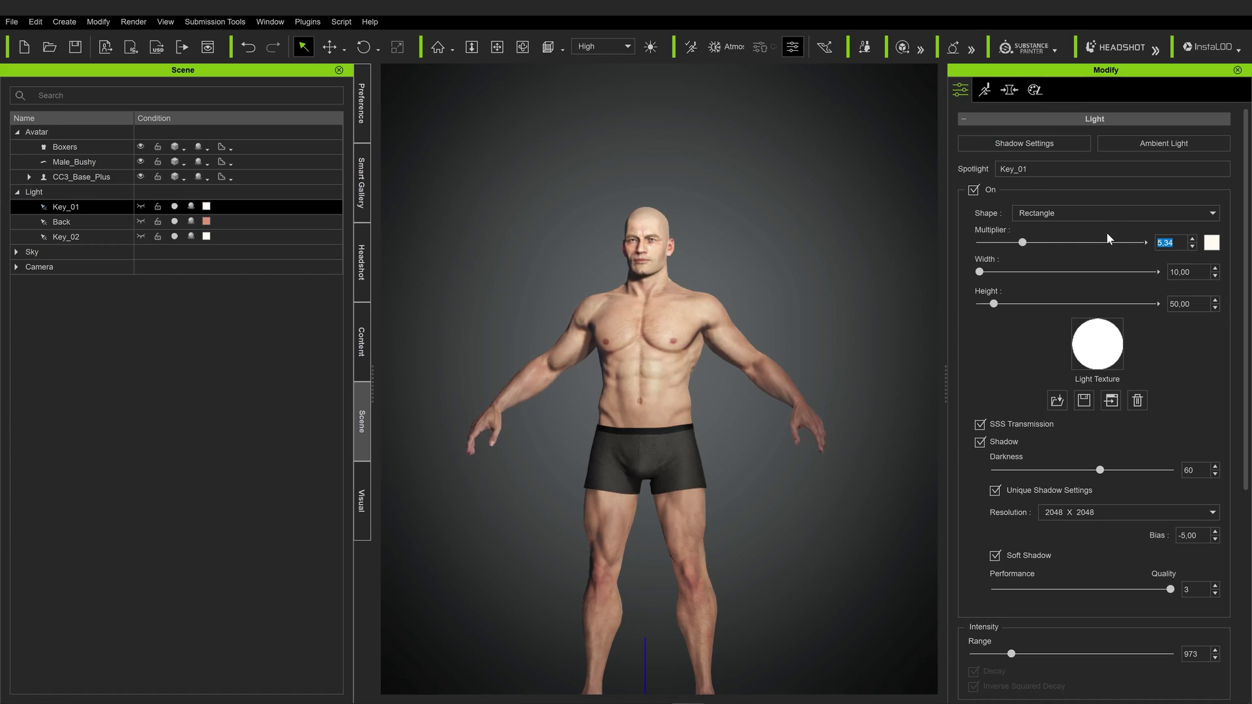
type("2,5")
key("Return")
Review the Key_01 light's shadow, intensity, spotlight beam, IES and transform settings.
scroll(1056, 300, "down", 3)
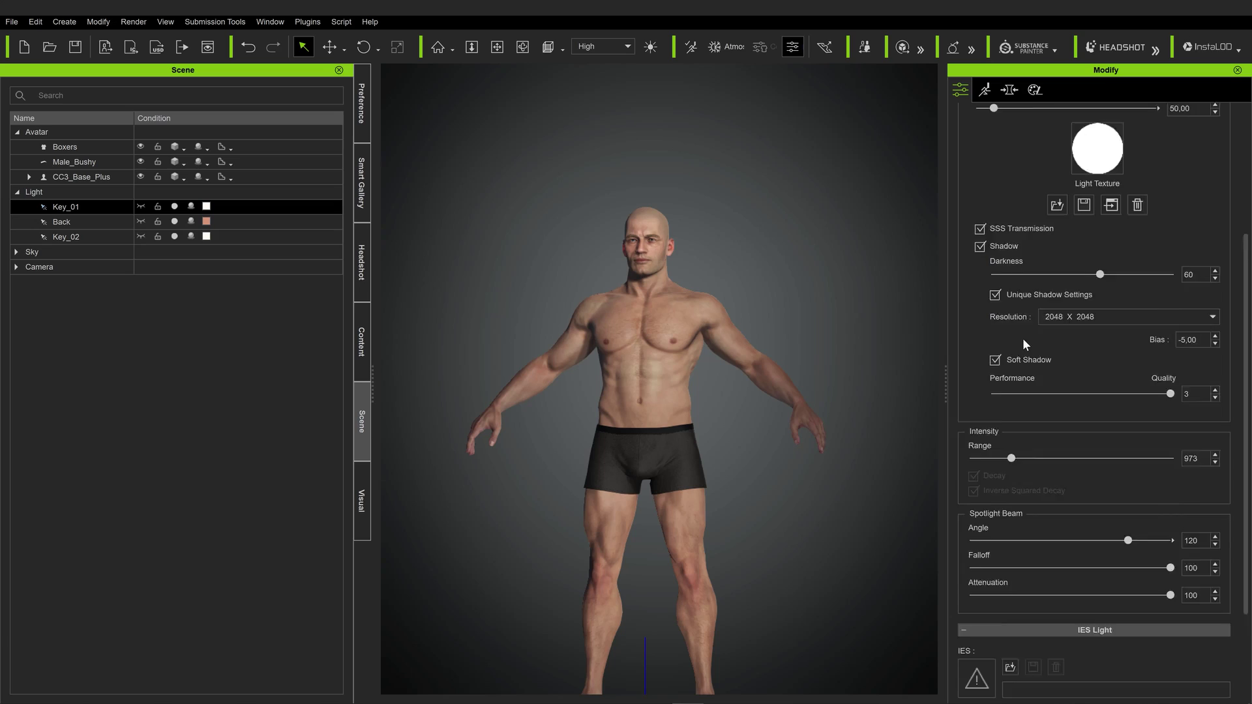
scroll(998, 357, "down", 1)
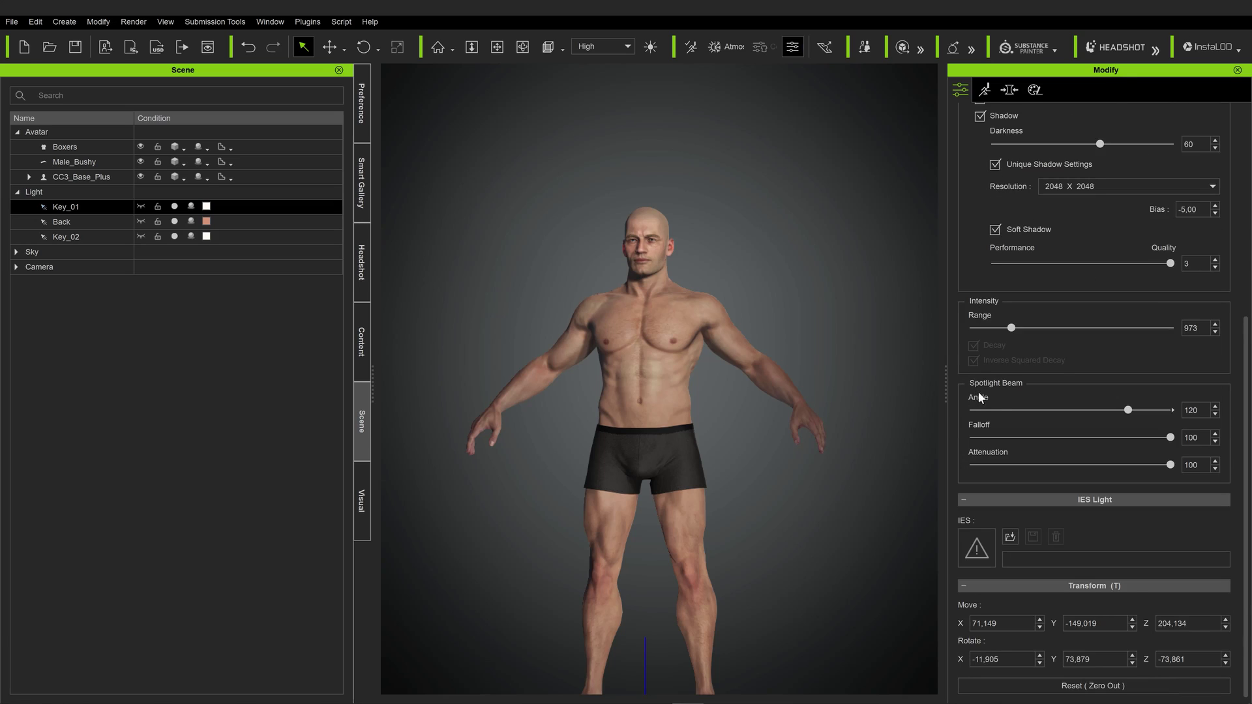
scroll(1043, 491, "up", 4)
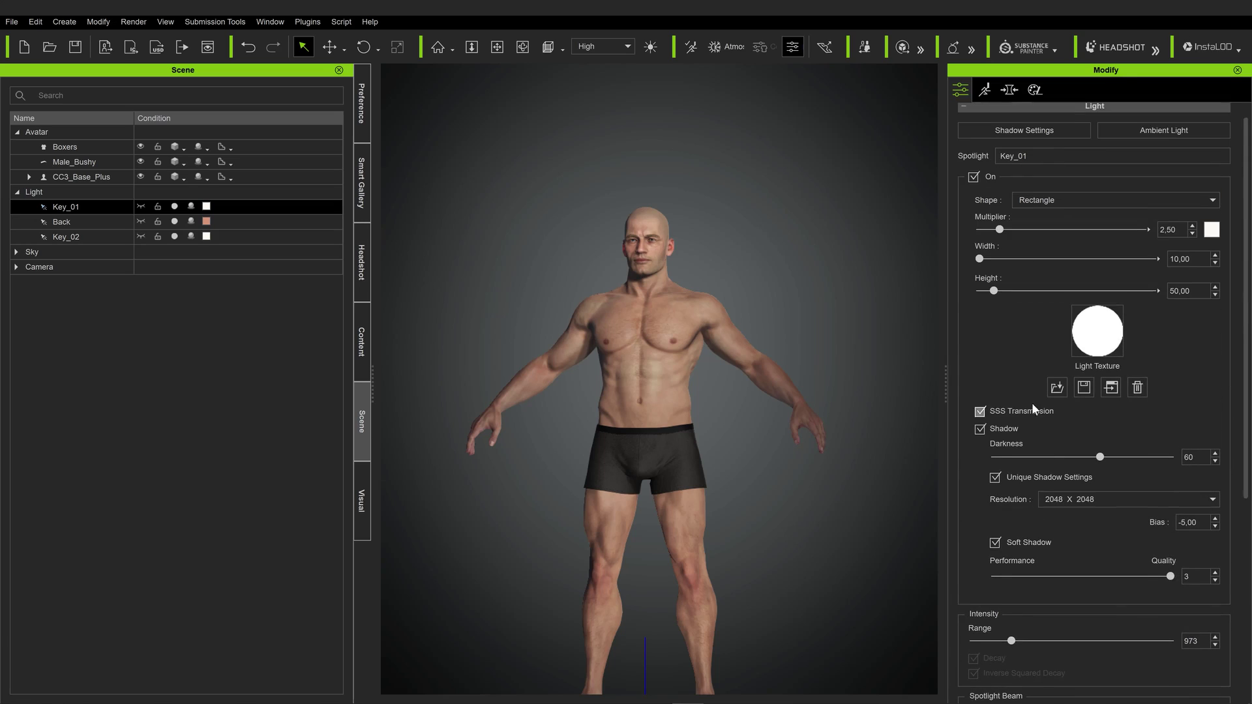
Select Sky in the scene's Sky group, open its Image Based Lighting settings, and review the strength, sync and transform options.
left_click(16, 253)
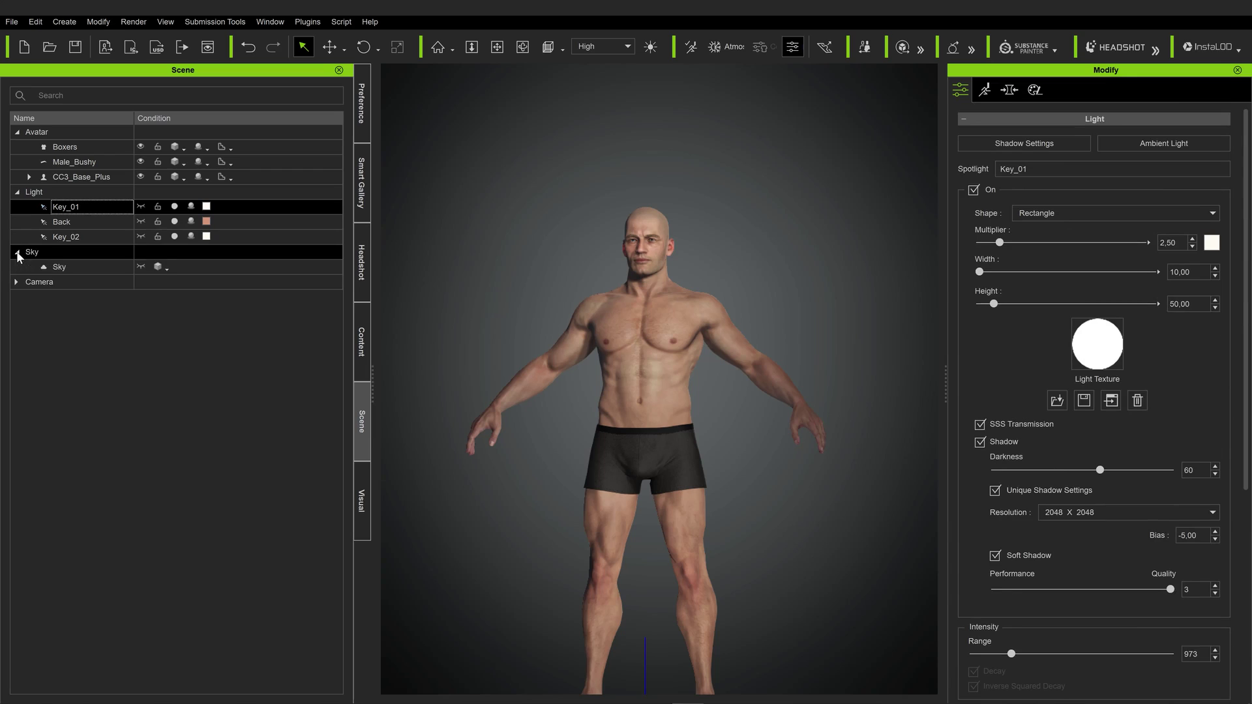
left_click(60, 267)
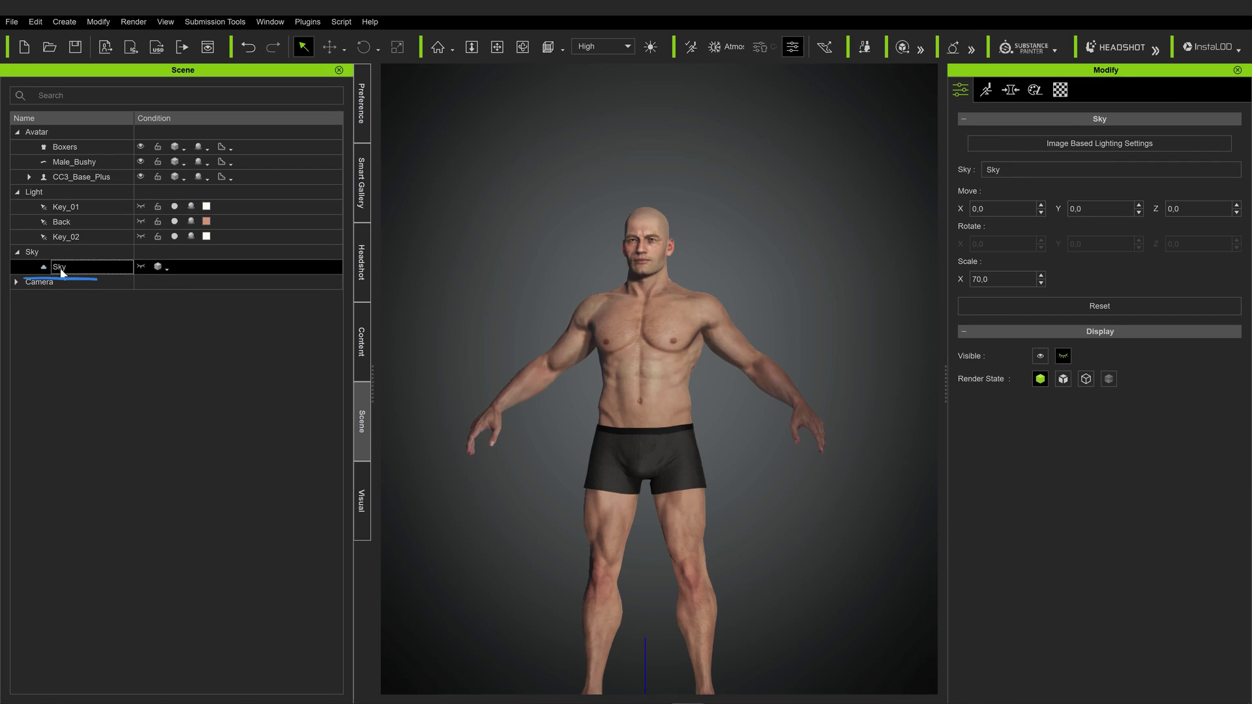
left_click(1087, 143)
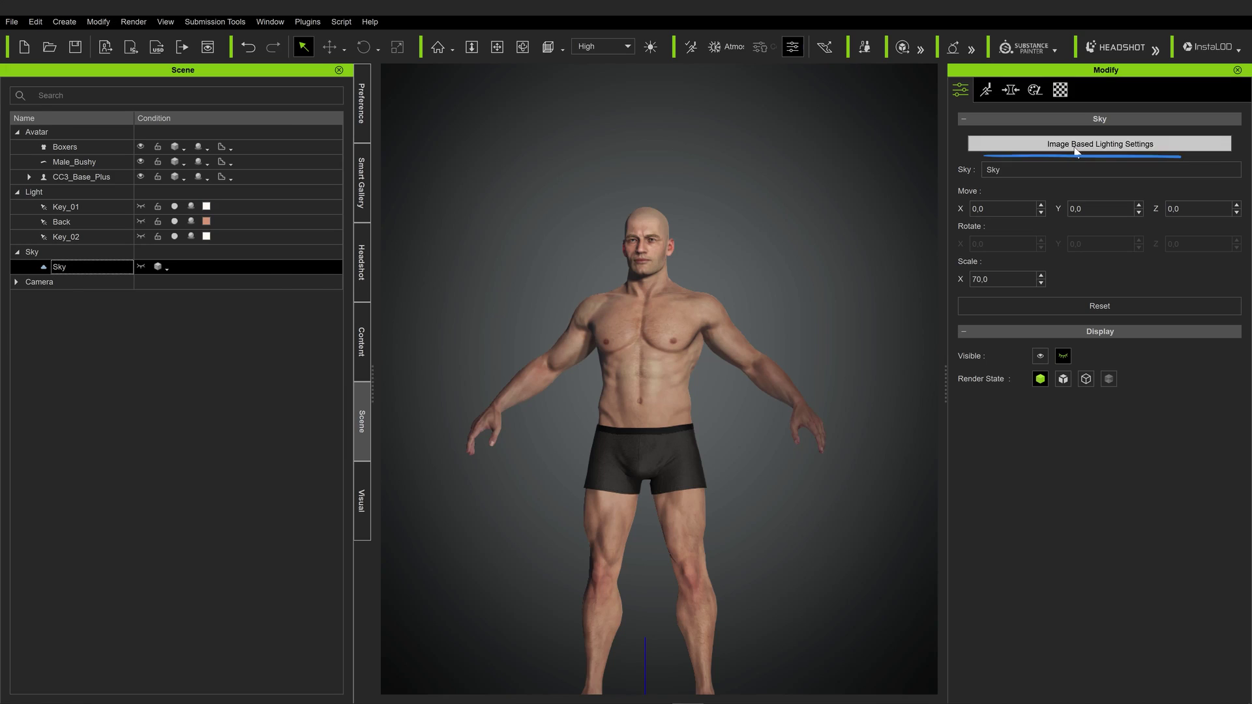
scroll(143, 334, "up", 3)
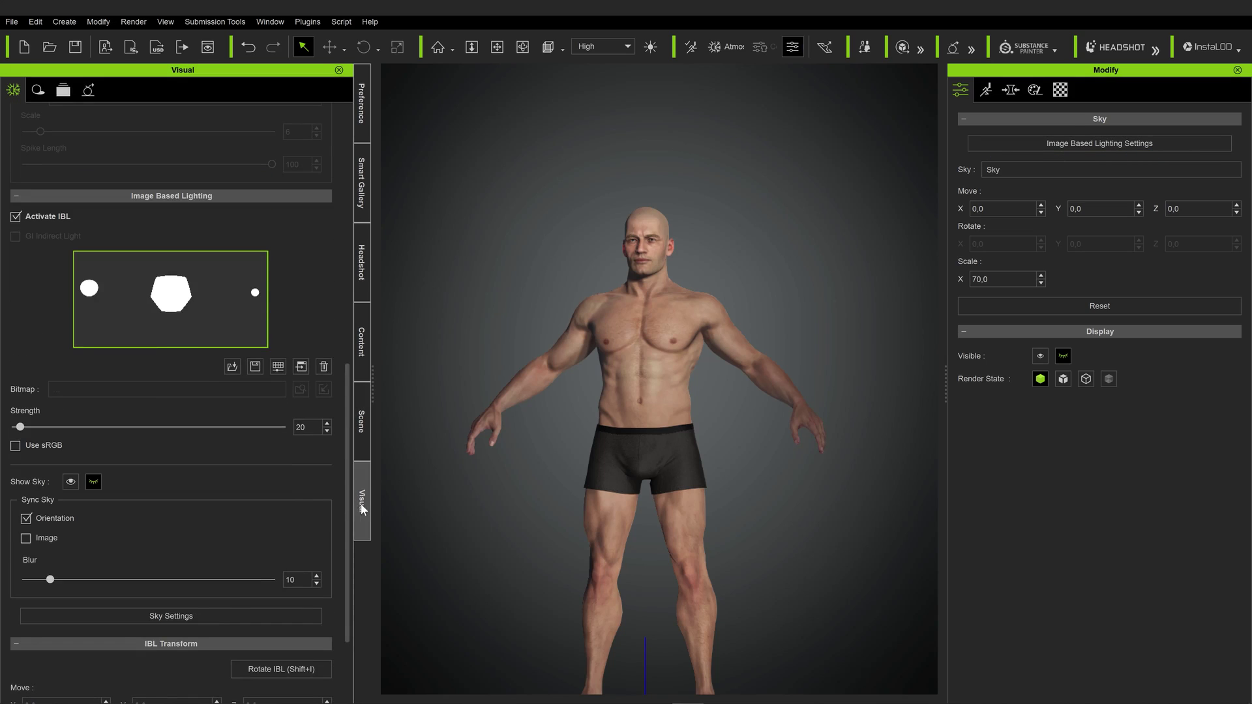
scroll(103, 324, "down", 3)
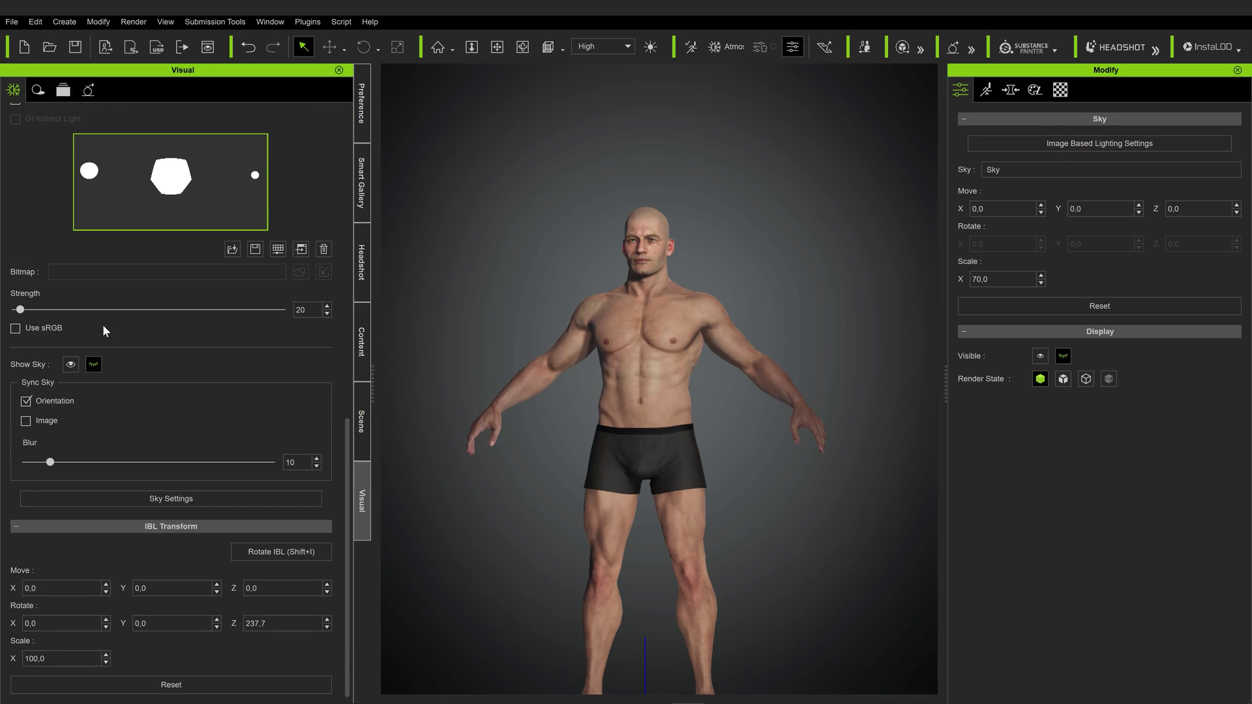
Select the Preview Camera in the scene list, test a focal length of 87.09, and apply the 50 mm lens preset.
left_click(365, 180)
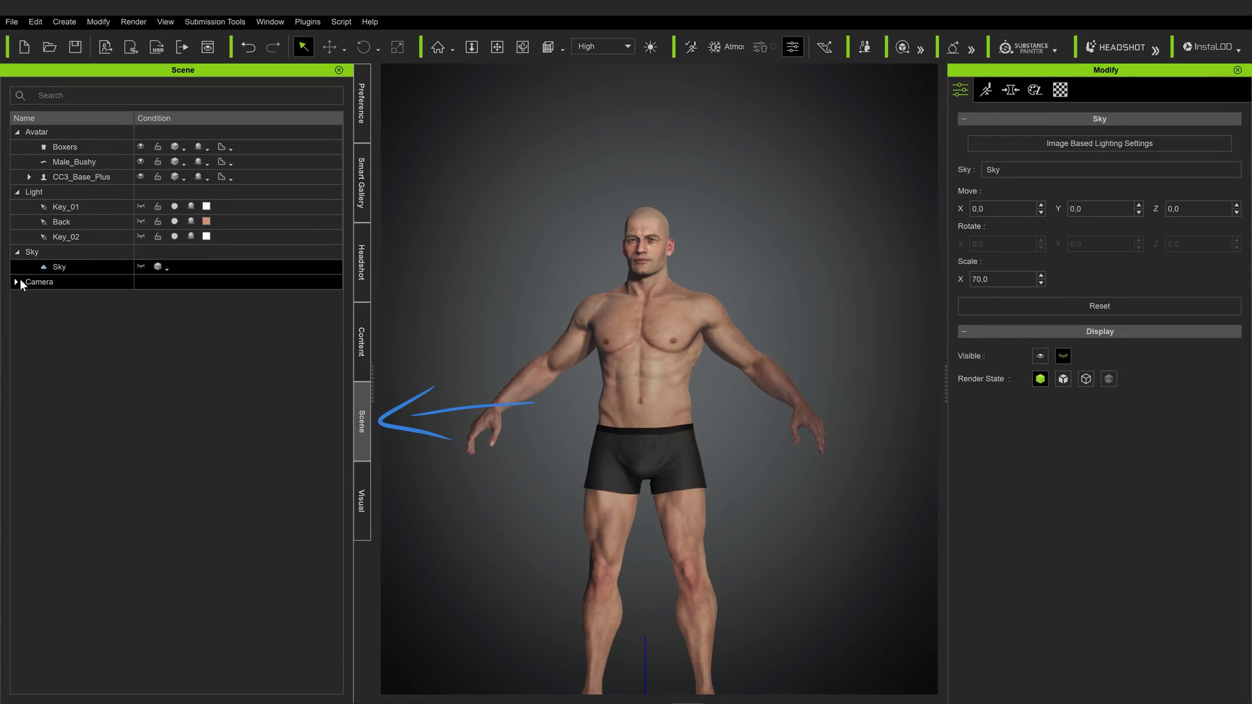
left_click(19, 279)
left_click(72, 296)
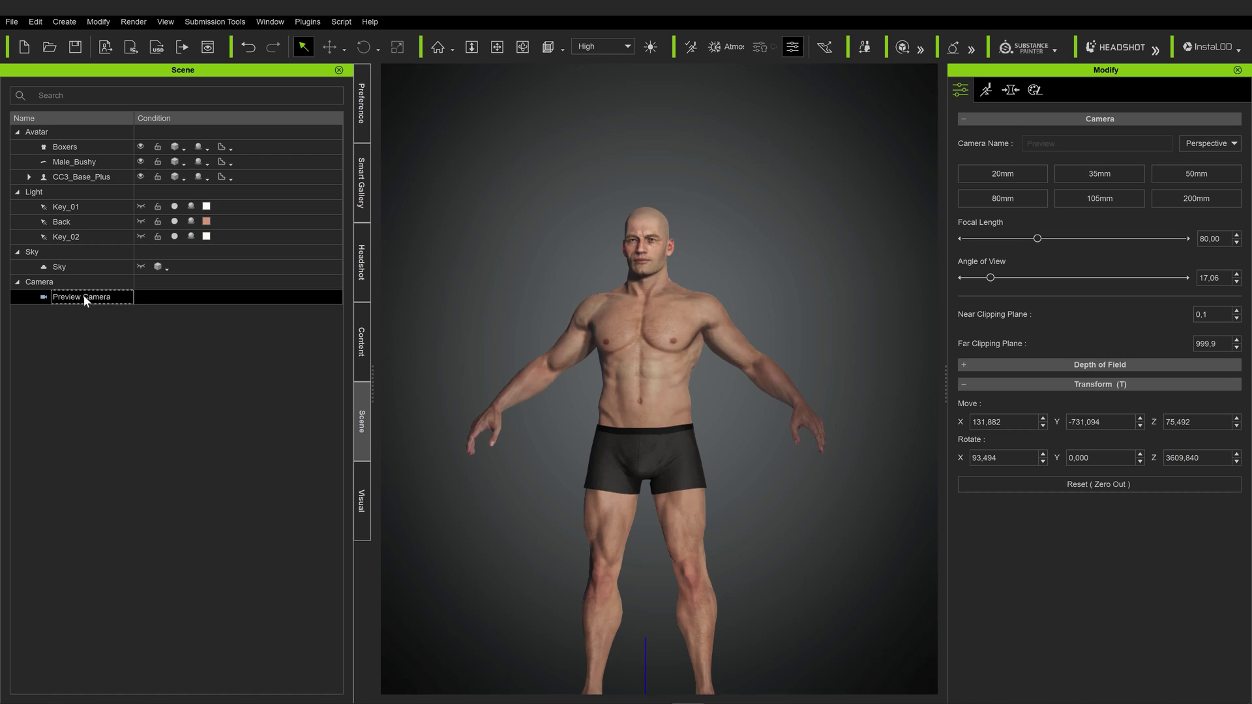
mouse_move(1037, 239)
left_mouse_down()
mouse_move(1065, 241)
mouse_move(1025, 241)
mouse_move(1046, 238)
left_mouse_up()
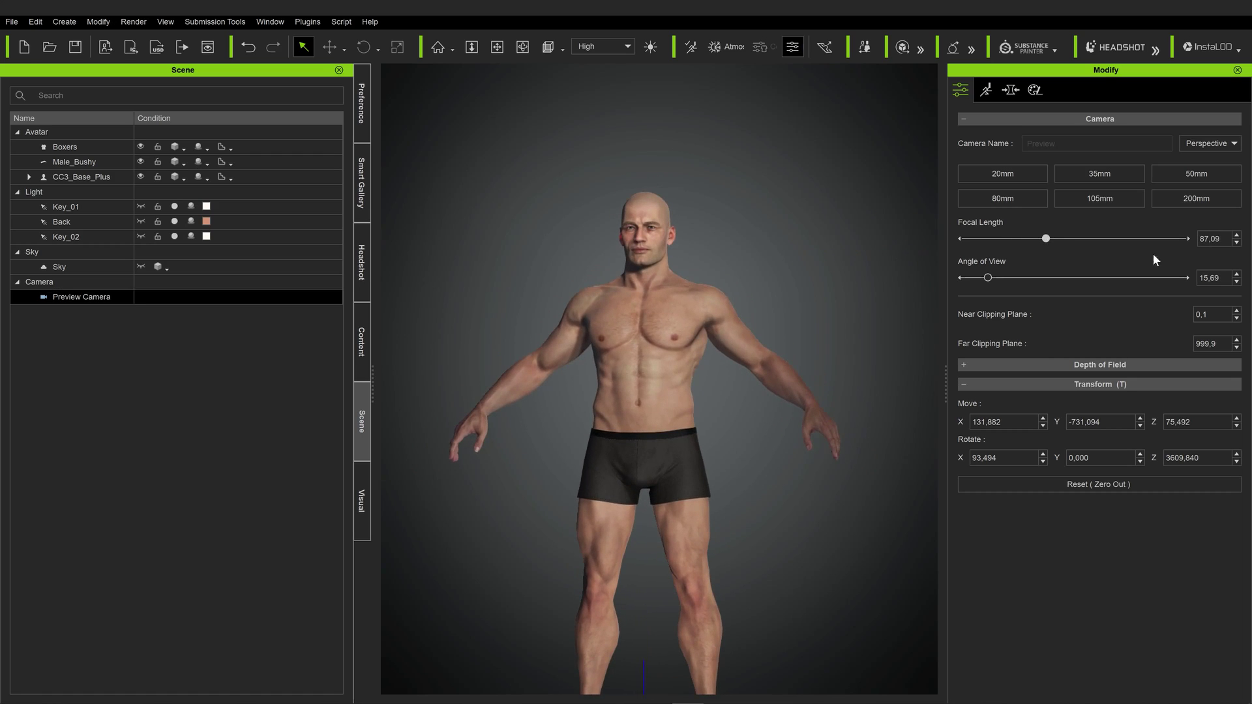
left_click(1196, 173)
Reset the camera view, orbit around the character, and switch the projection to Orthogonal and back to Perspective.
key("Home")
left_click_drag(780, 266, 508, 238, "alt")
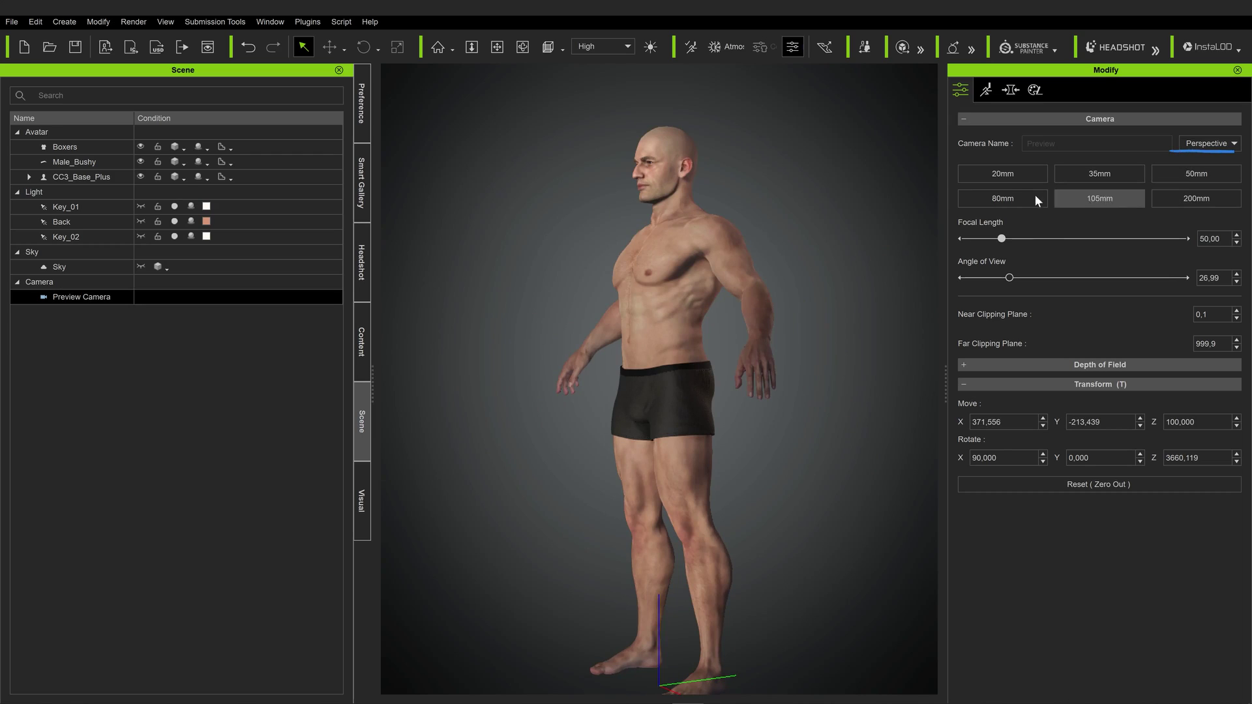
left_click(1209, 144)
left_click(1208, 157)
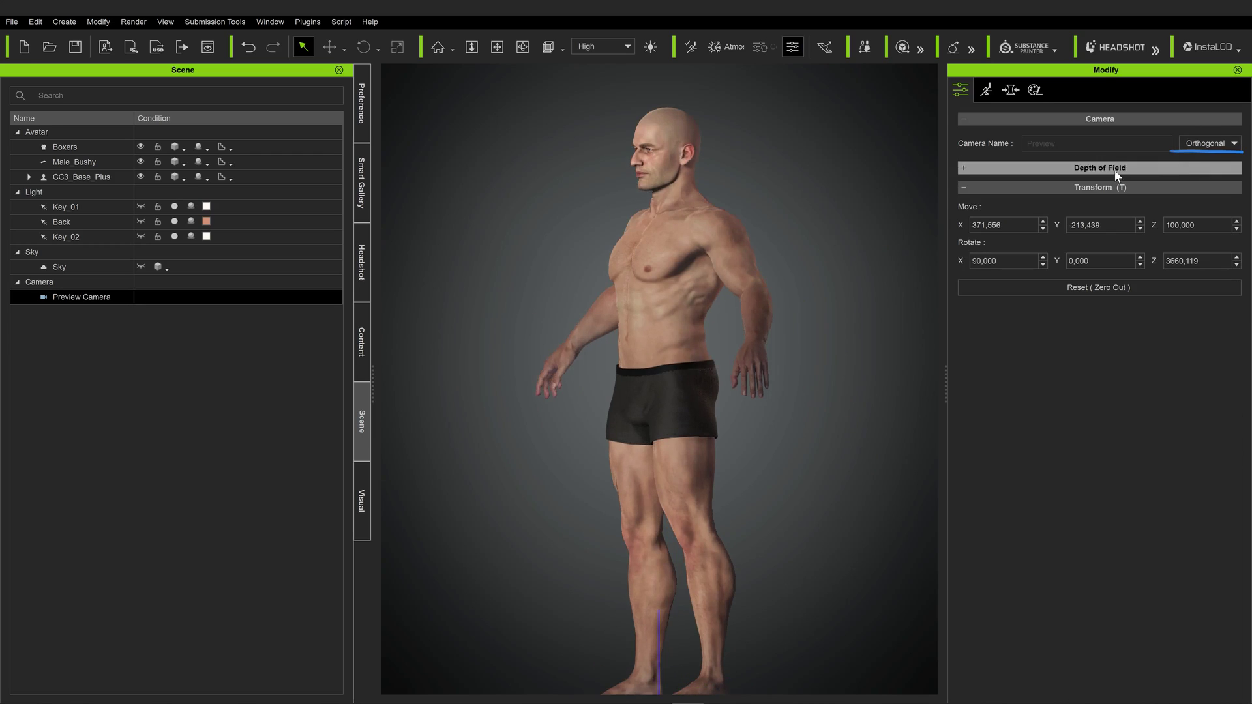
left_click(1204, 156)
Activate the camera's Depth of Field, inspect the blur on the character's full body and face, and deactivate the effect.
left_click(1077, 365)
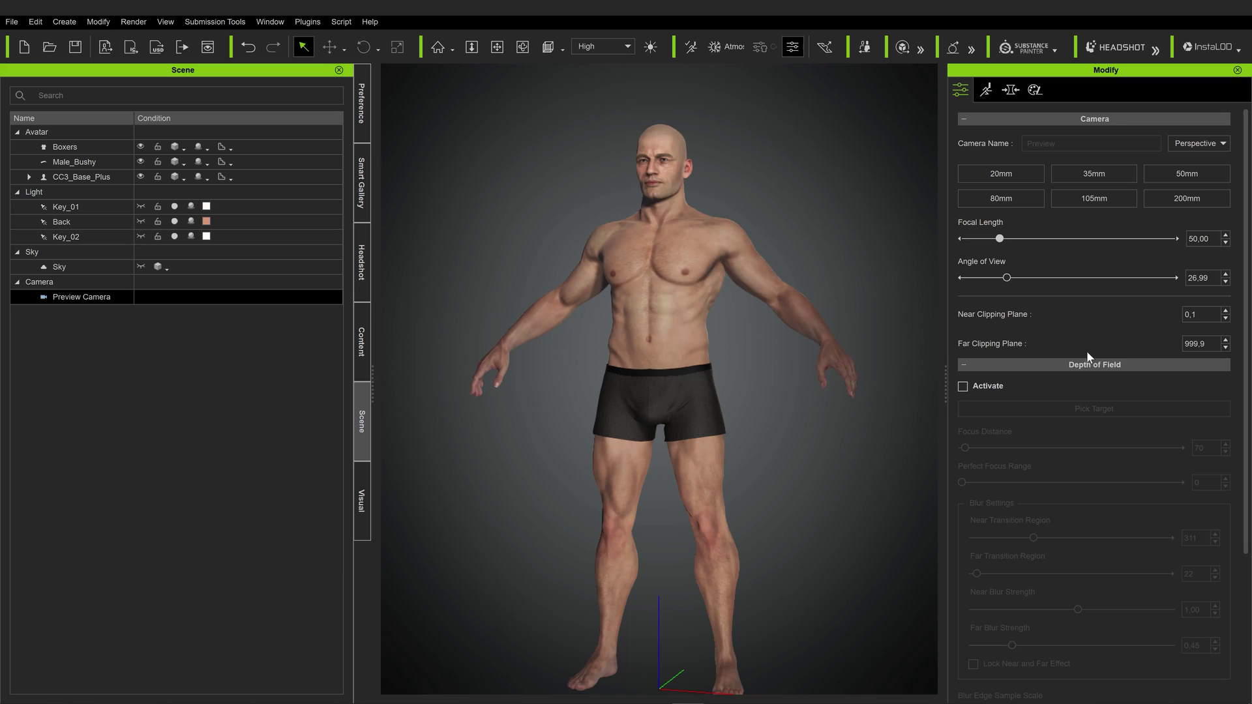
left_click(963, 386)
scroll(750, 274, "up", 5)
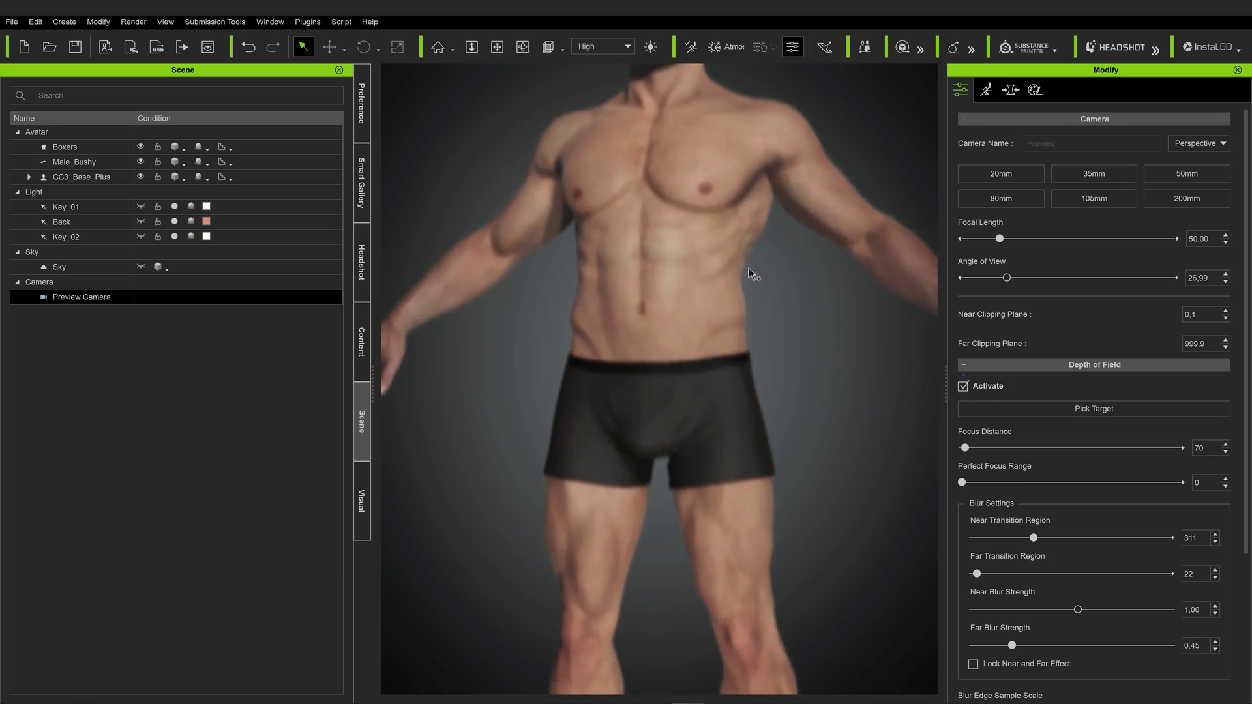
right_click_drag(749, 274, 780, 232)
middle_click_drag(780, 232, 799, 589)
right_click_drag(800, 590, 732, 296)
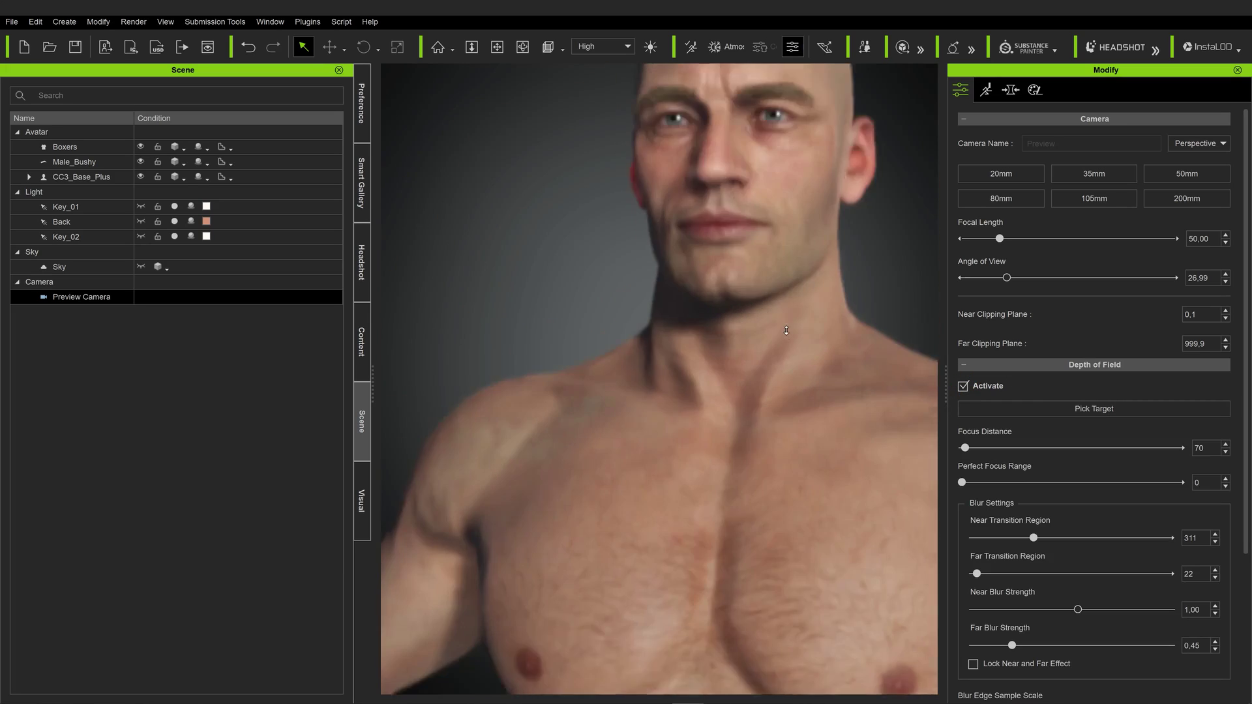
middle_click_drag(732, 296, 732, 405)
right_click_drag(733, 405, 816, 352)
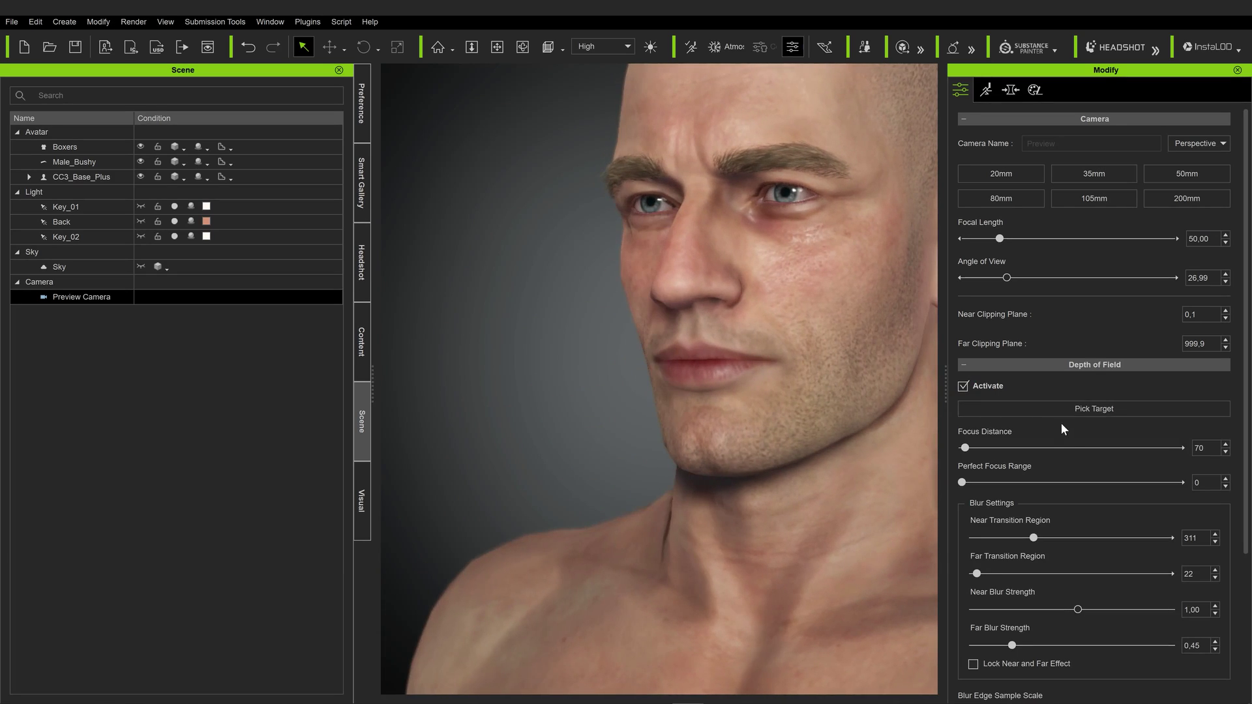
left_click(992, 389)
Frame the character's upper body and set the Preview Camera's focal length to 52.78.
scroll(645, 390, "down", 5)
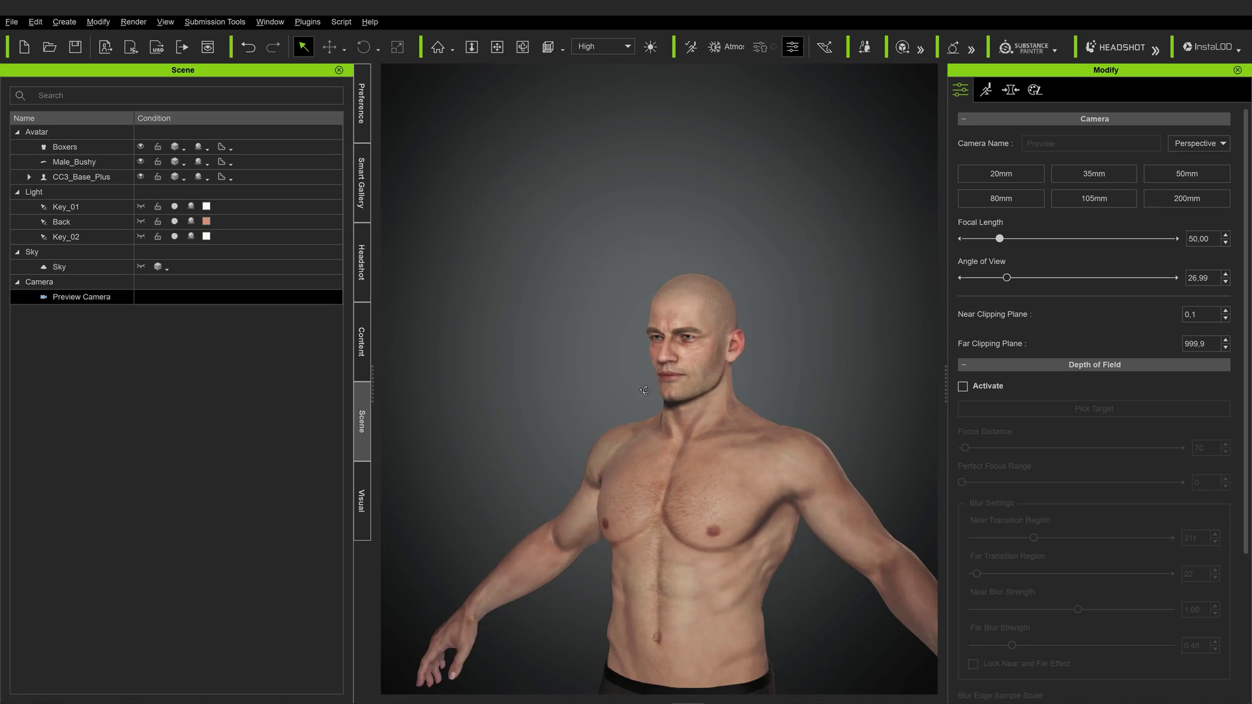
right_click_drag(645, 391, 642, 385)
middle_click_drag(642, 385, 632, 282)
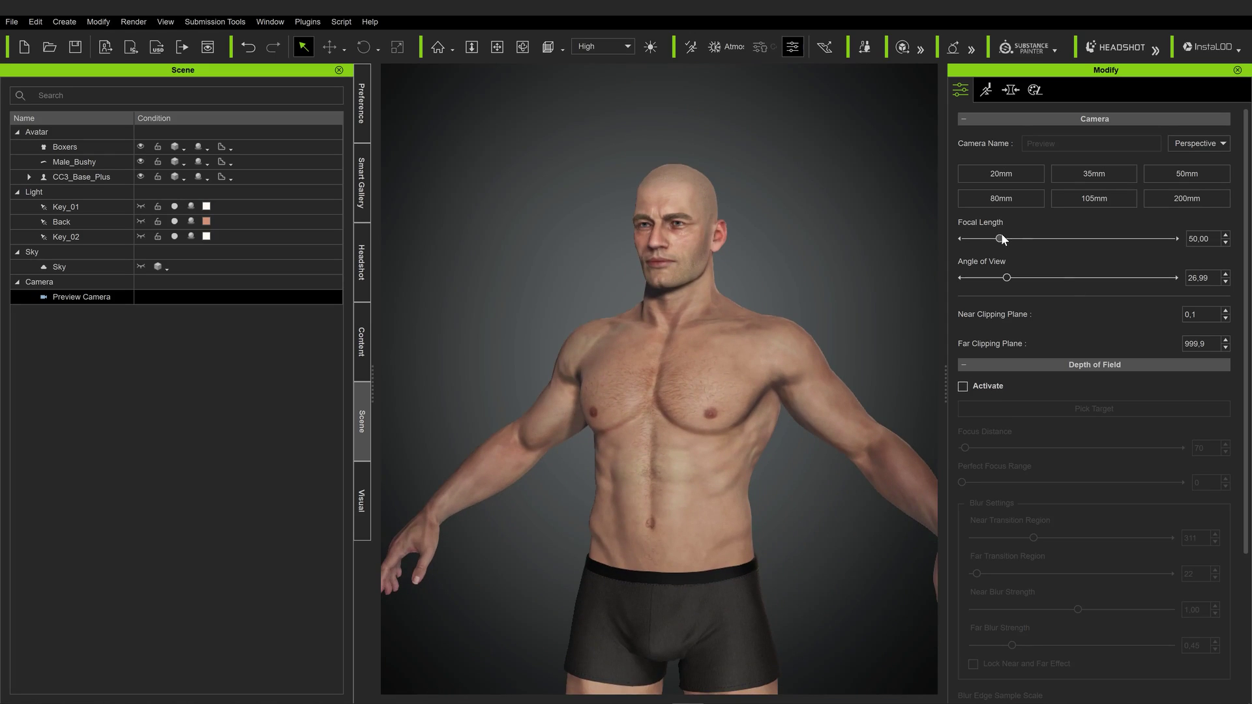
mouse_move(1002, 238)
left_mouse_down()
mouse_move(1017, 239)
mouse_move(1003, 239)
left_mouse_up()
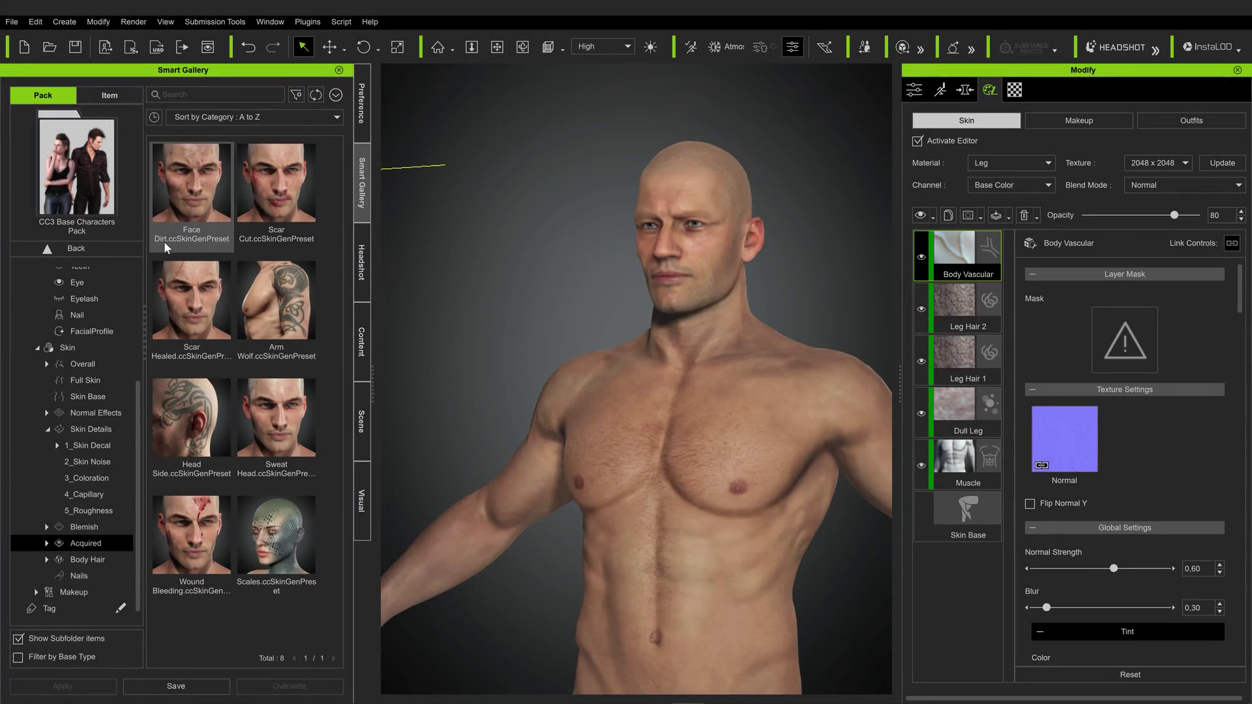
Try the Scar Cut skin preset on the character, show the Body material's skin layers, and undo the preset.
left_click_drag(277, 195, 674, 373)
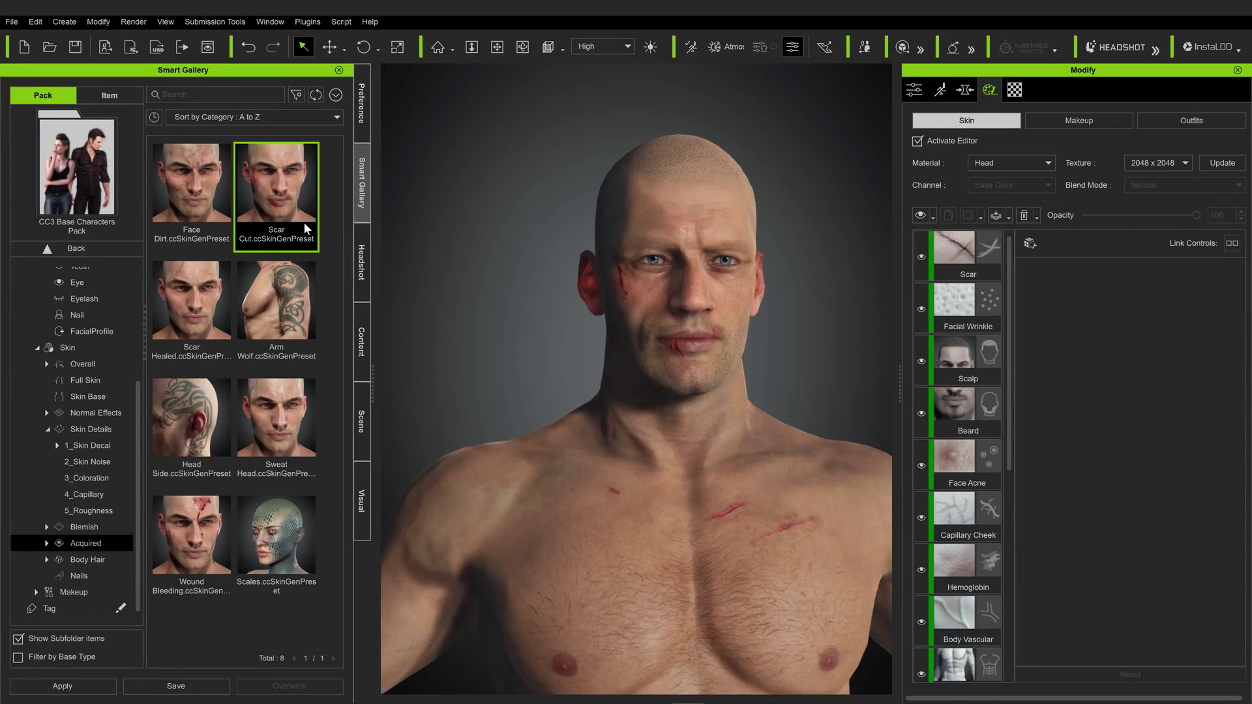
left_click(1017, 164)
left_click(1017, 188)
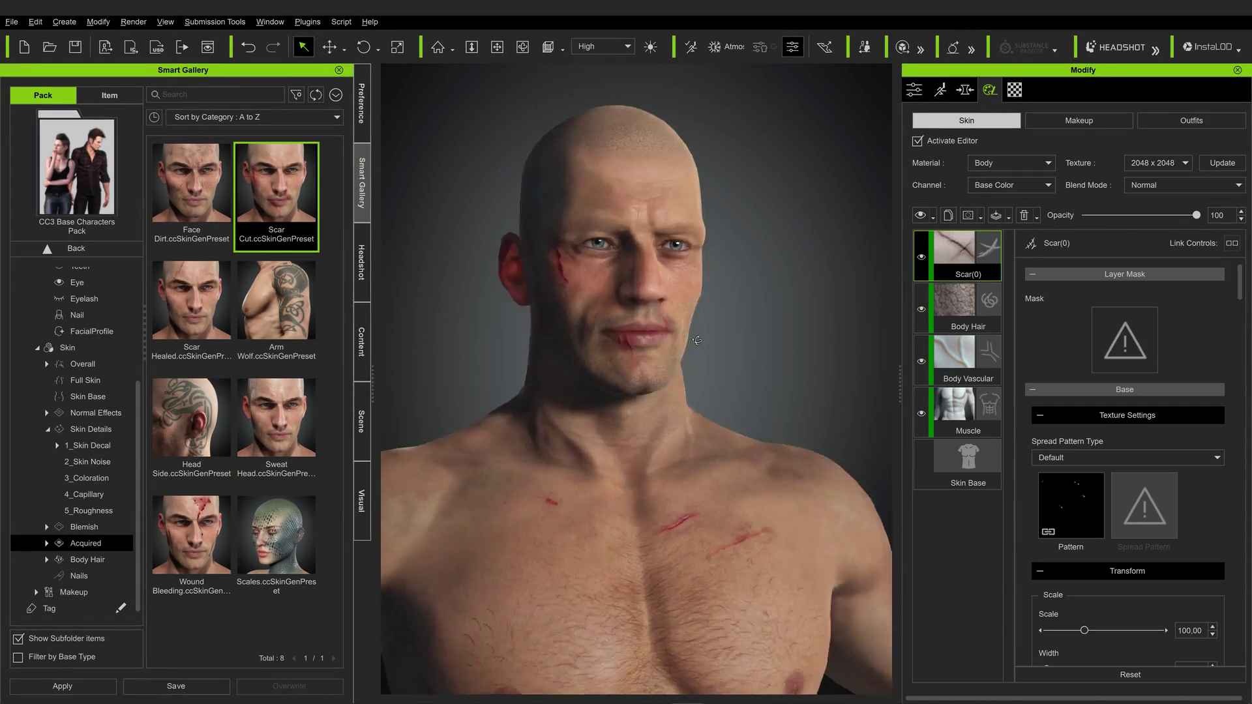
key("ctrl+z")
key("ctrl+z")
Apply the Face Dirt skin preset and set the opacity of its Liquid Dirt layer to 13 and Dry Dirt to 37.
double_click(191, 193)
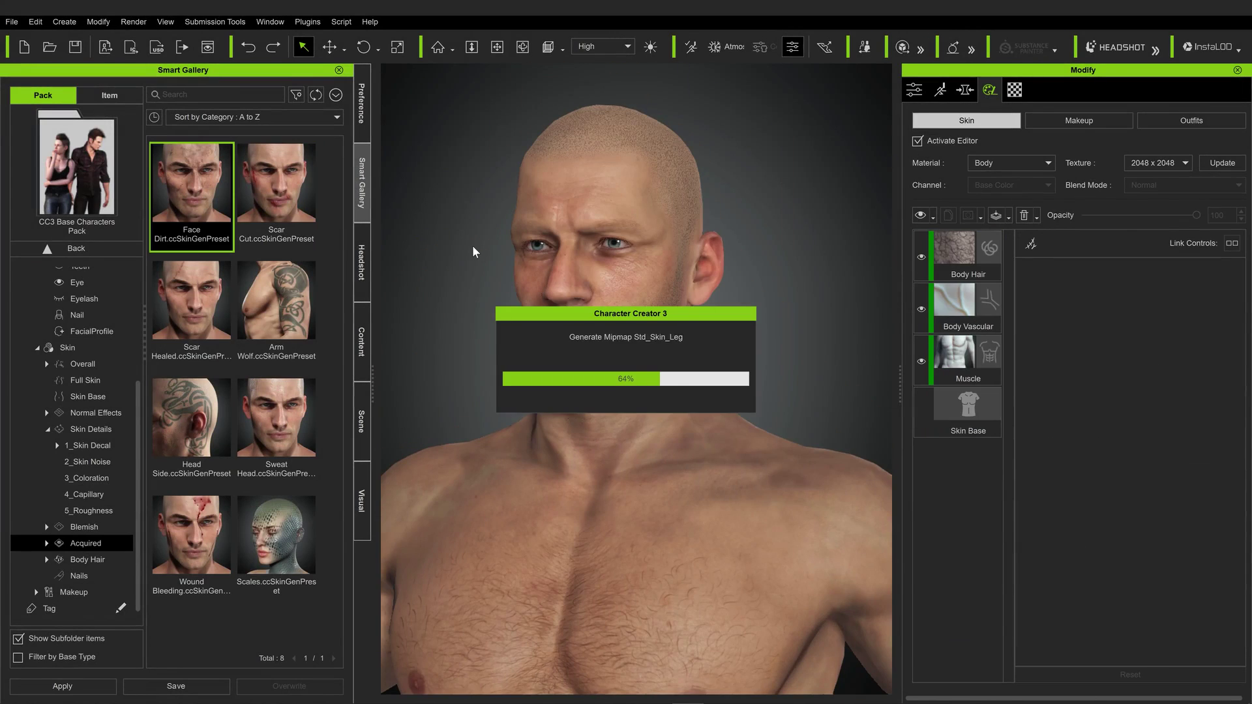
left_click(920, 310)
left_click(1101, 215)
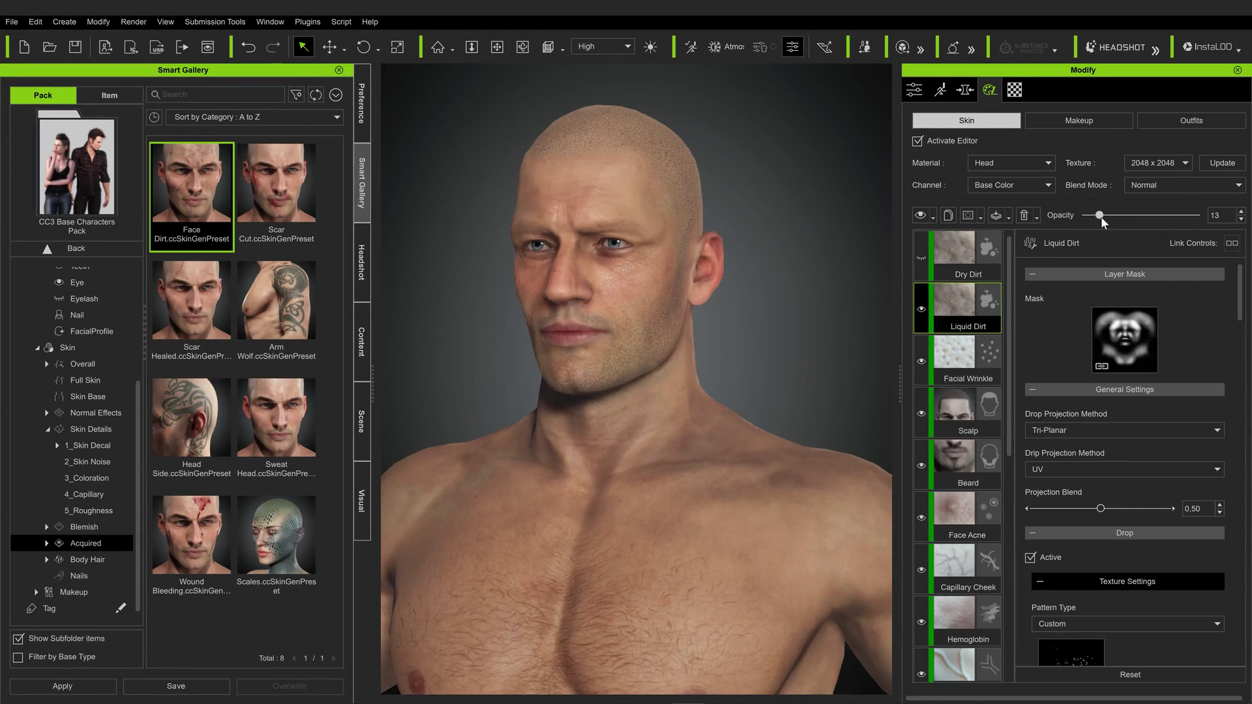
left_click(969, 256)
left_click(1104, 215)
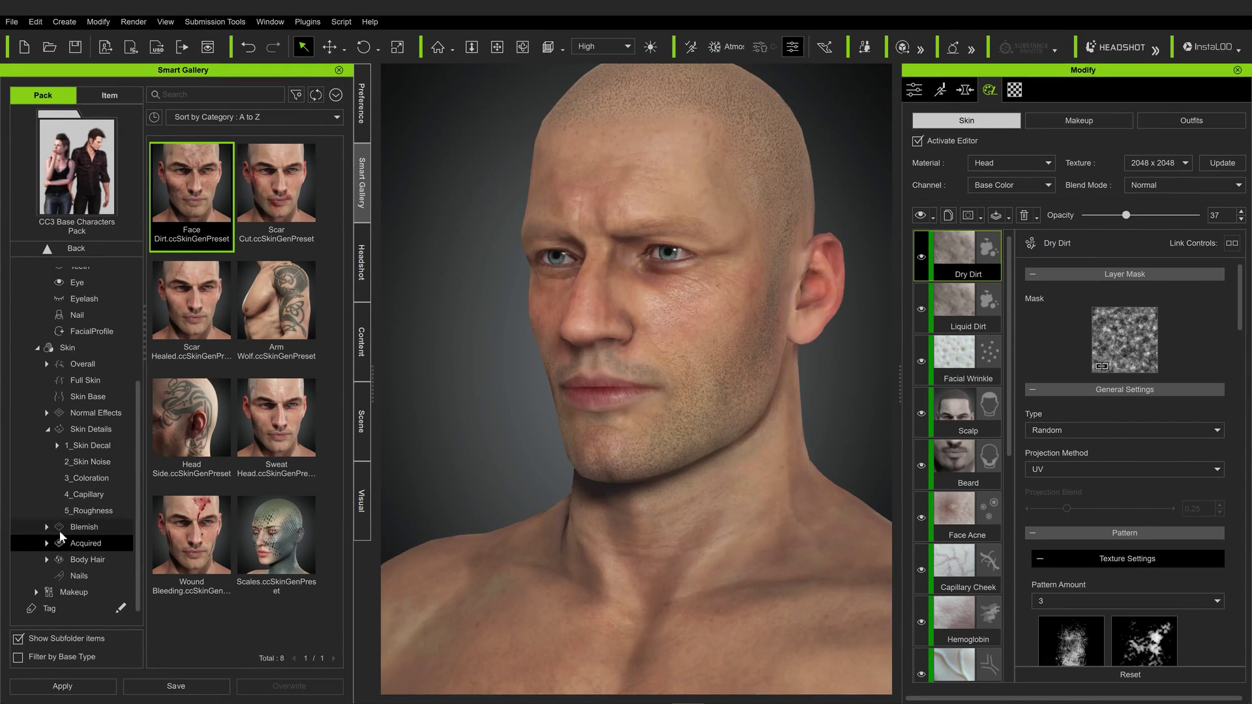
Open the Makeup presets in the gallery and show the character's makeup layers in the editor.
left_click(74, 592)
left_click(1078, 121)
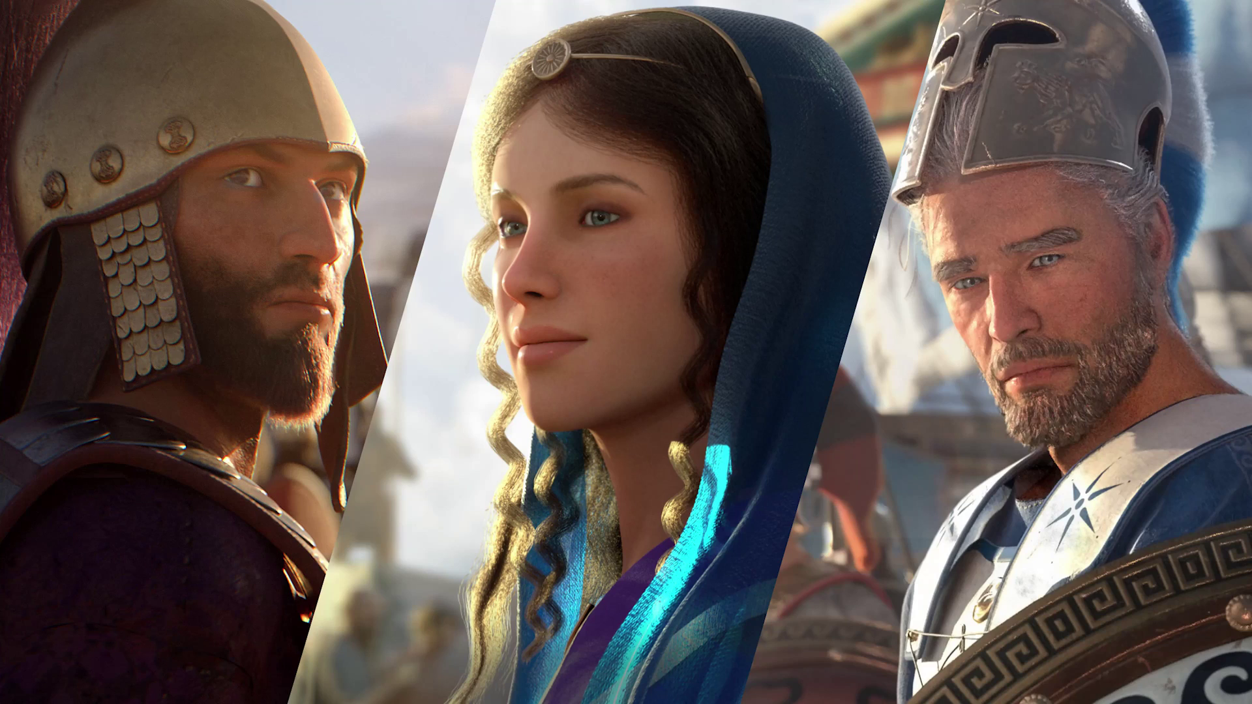